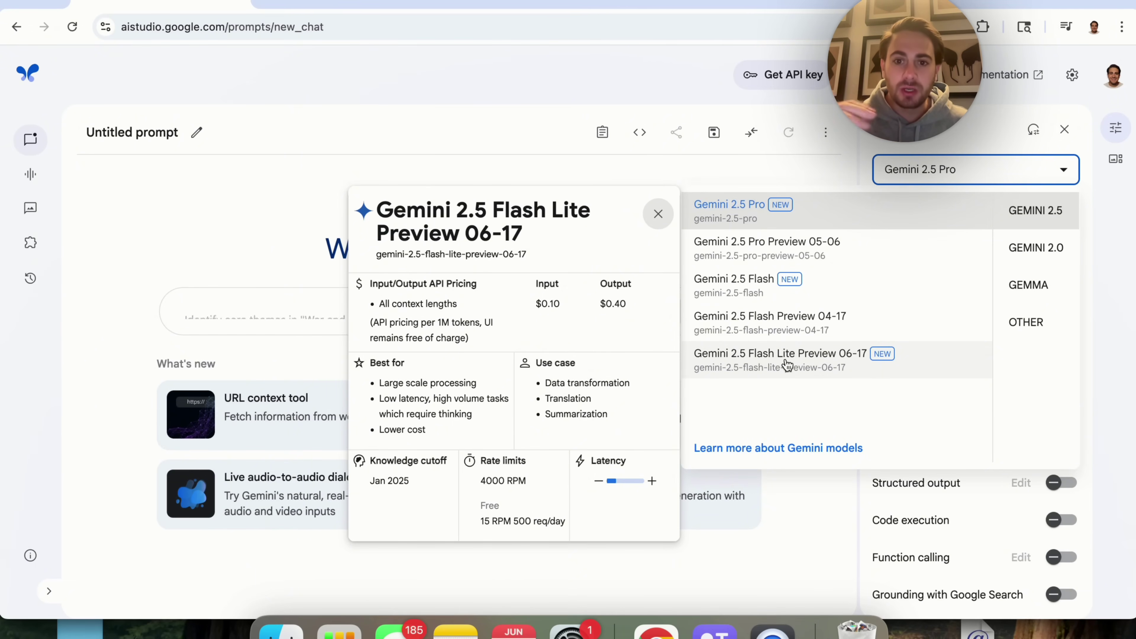
# Step: Search for "gemini" in the other browser tab and open the Gemini web app
pyautogui.moveTo(571, 265); pyautogui.dragTo(566, 339)
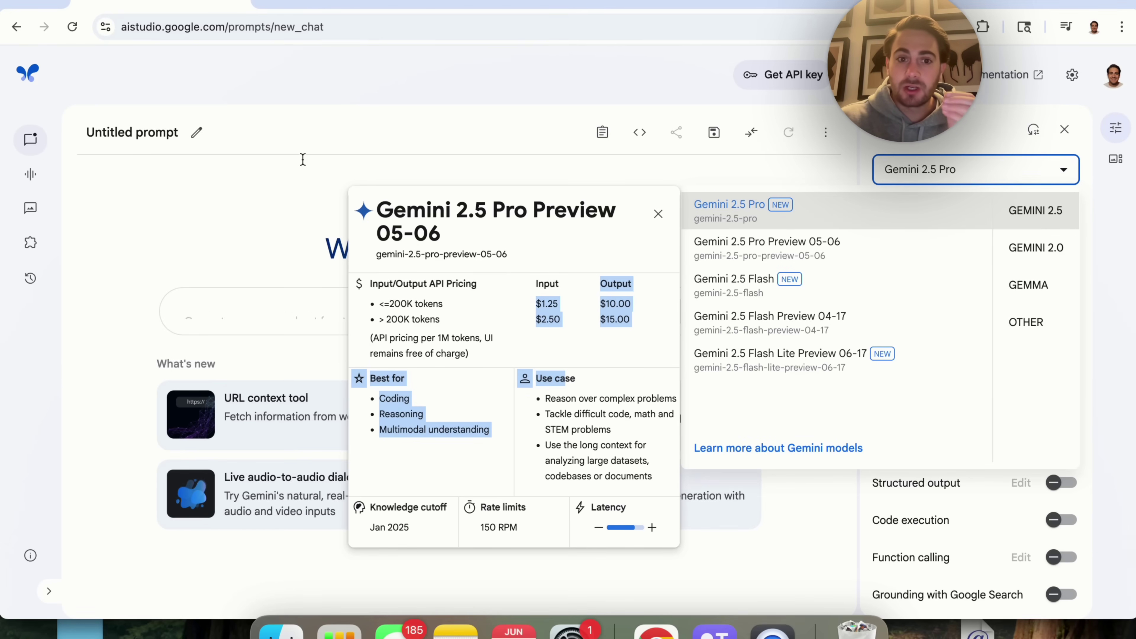
pyautogui.click(268, 4)
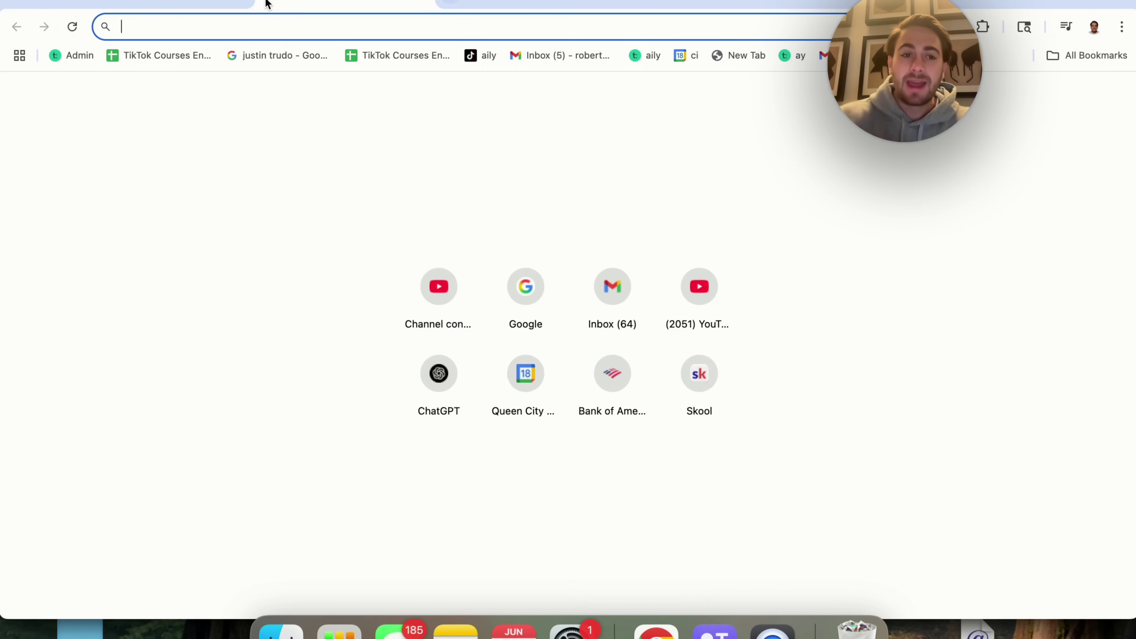
pyautogui.write('gemini')
pyautogui.press('Return')
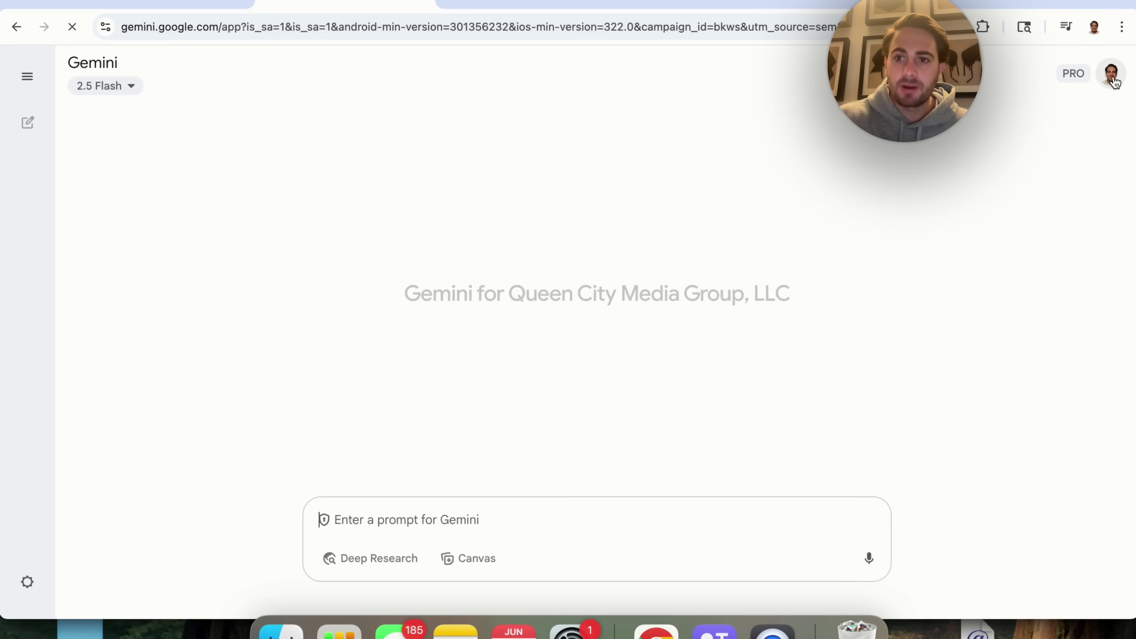
# Step: Switch Gemini to the other Google account and view the list of models it offers
pyautogui.click(1101, 71)
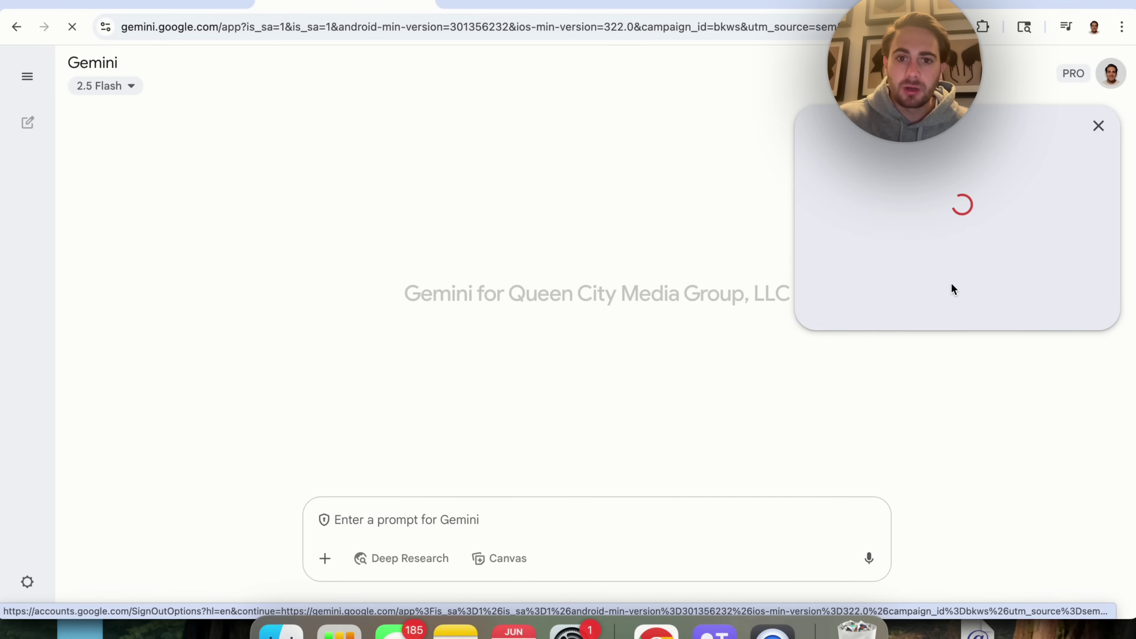
pyautogui.click(908, 410)
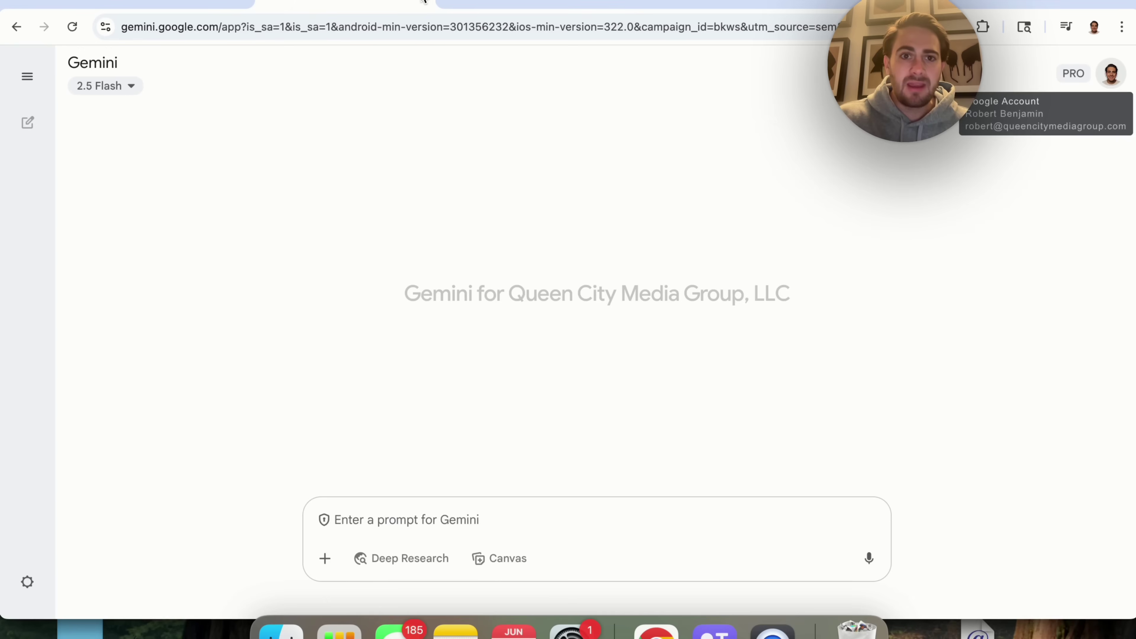
pyautogui.click(122, 82)
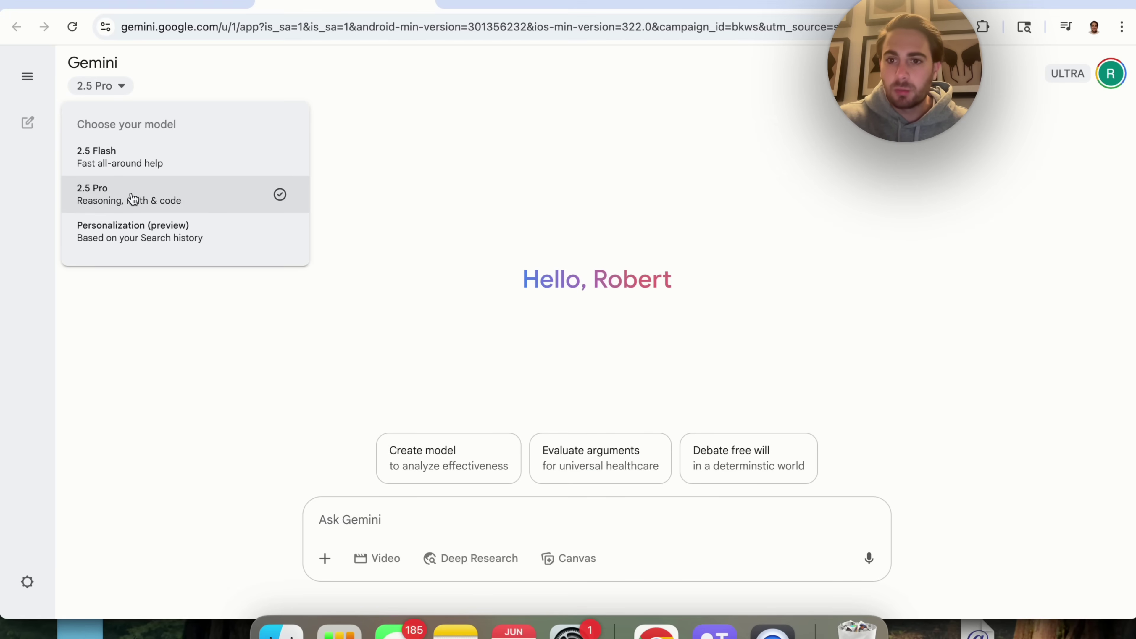
# Step: Open "Screenshot 2025-06-18 at 6.49.34 AM" from the recent files in Finder, view it and close it
pyautogui.click(281, 632)
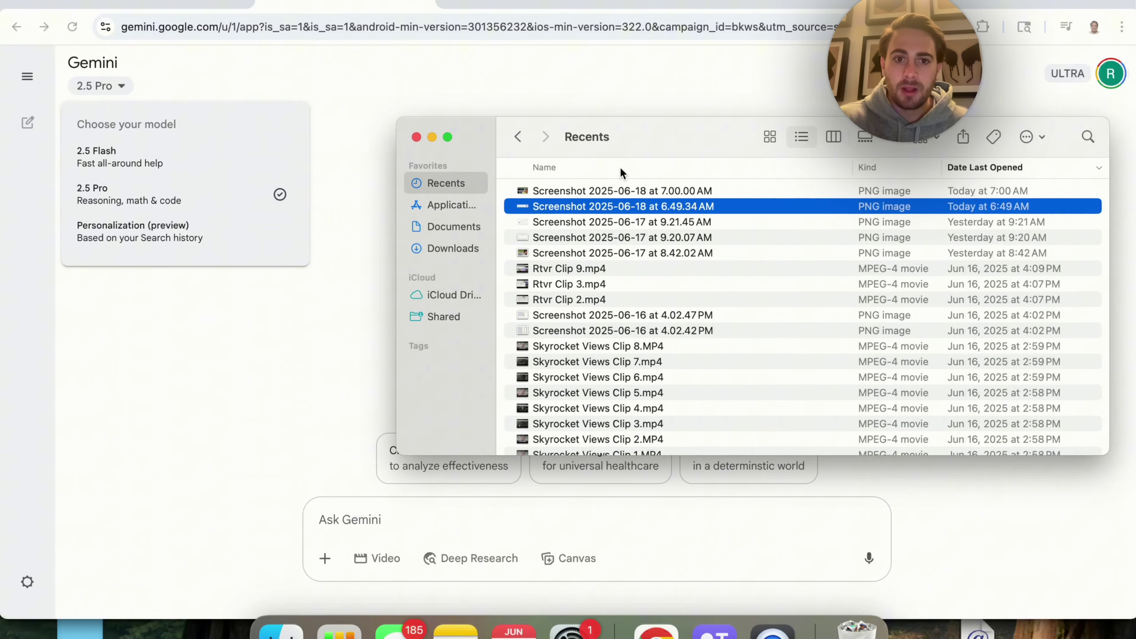
pyautogui.doubleClick(577, 207)
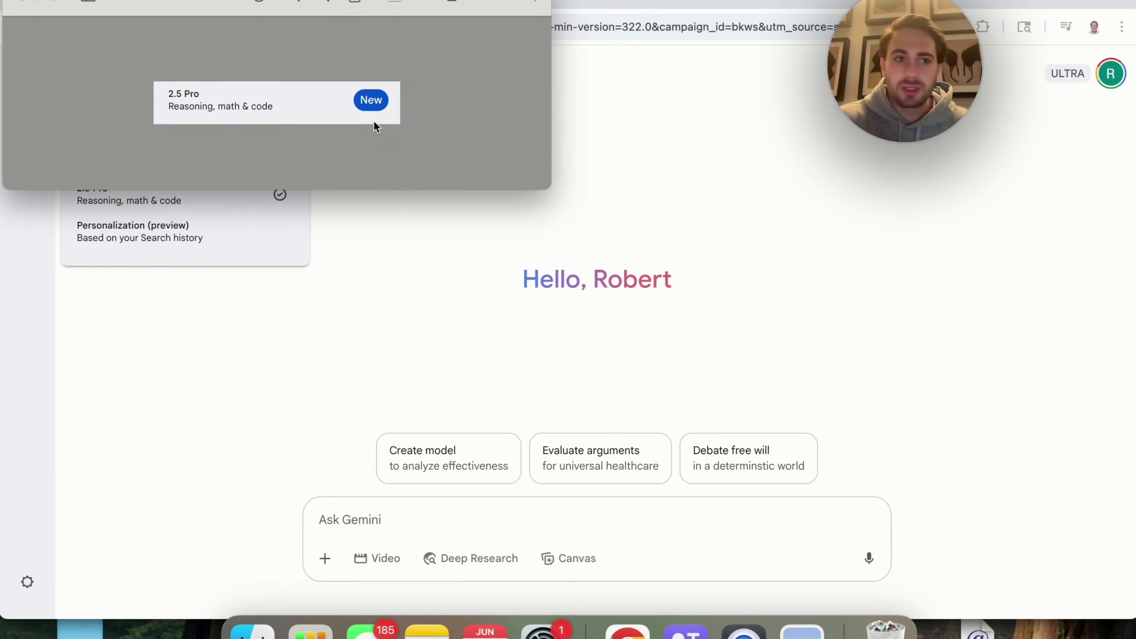
pyautogui.click(21, 0)
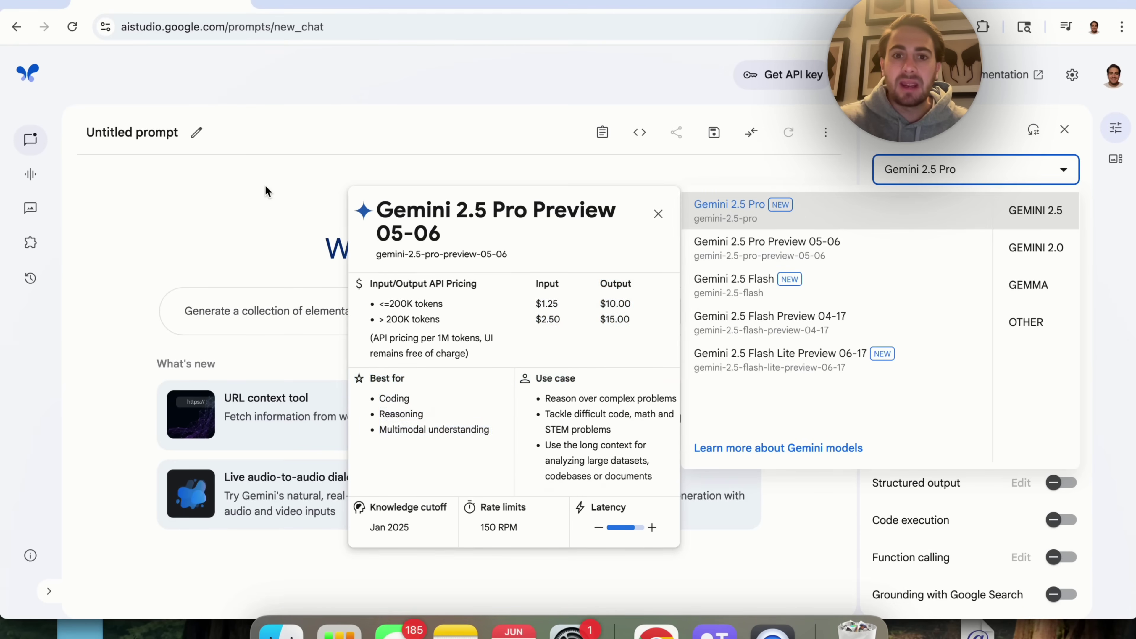
# Step: Return to the AI Studio prompt, dismiss the model list and turn on compare mode
pyautogui.click(841, 170)
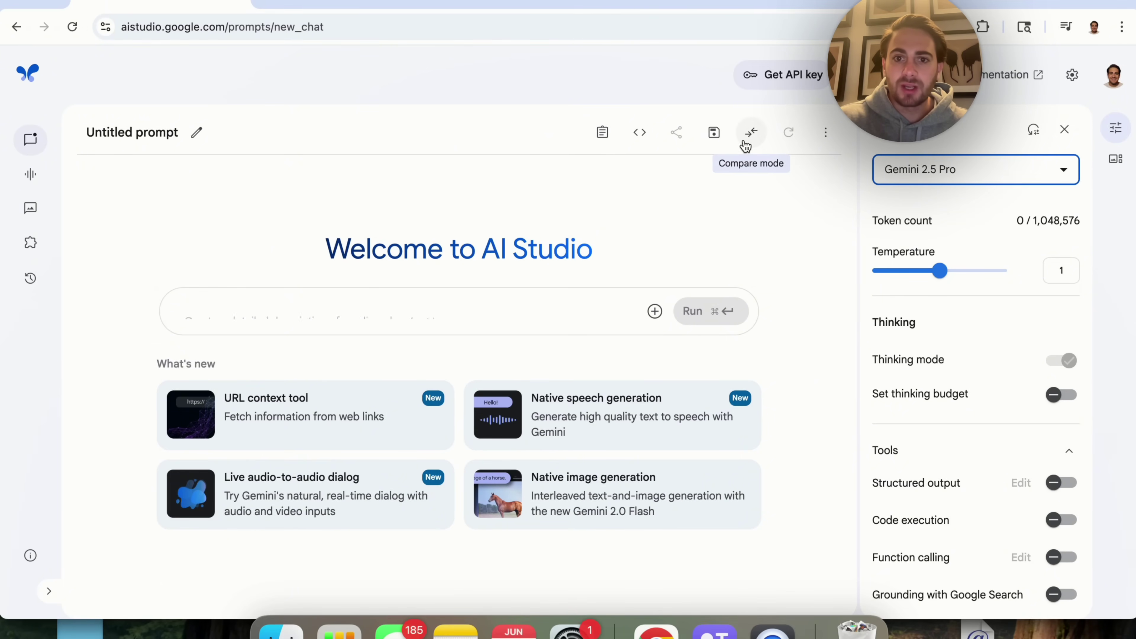
pyautogui.click(750, 133)
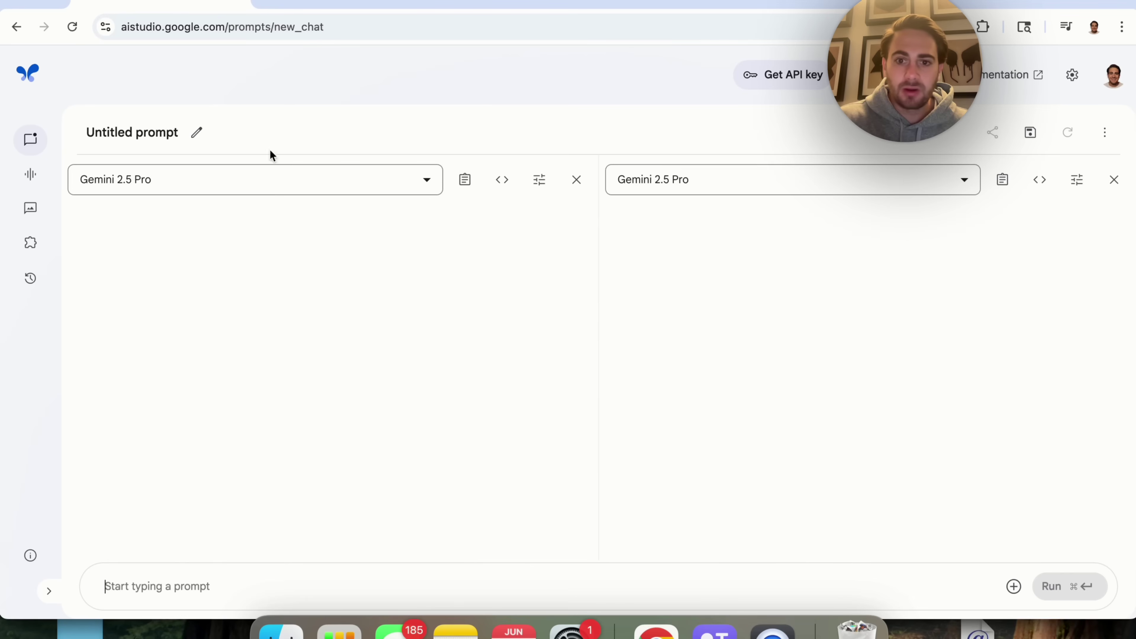
# Step: Go to youtube.com in the other tab, open the video "adam22 addresses scam allegations" and copy its URL
pyautogui.click(364, 5)
pyautogui.write('youtube.com')
pyautogui.press('Return')
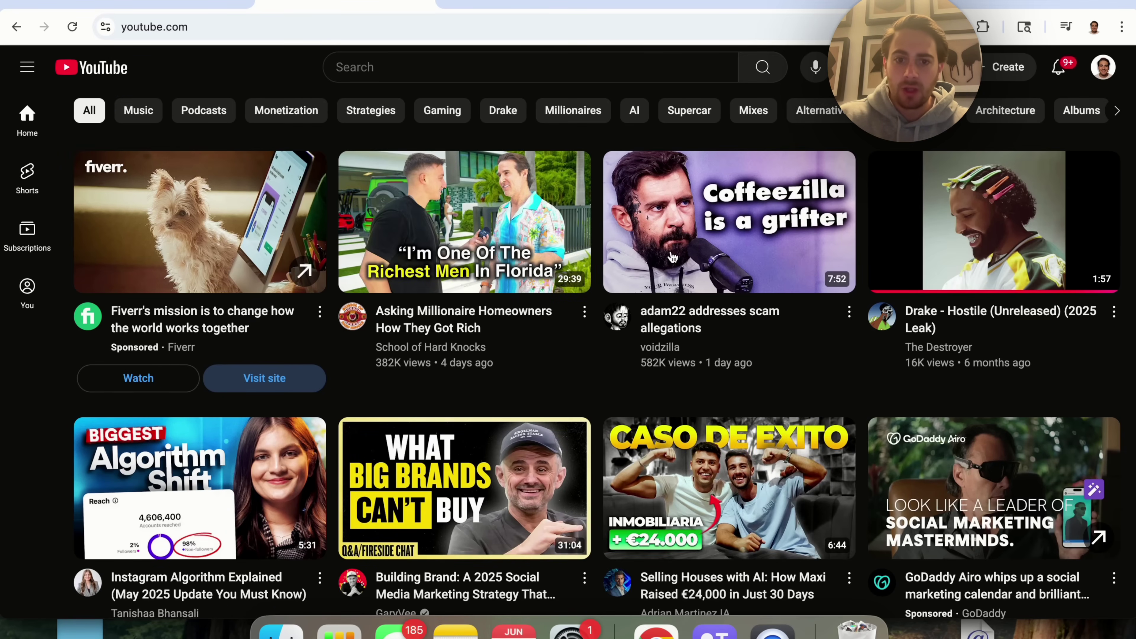
pyautogui.click(715, 239)
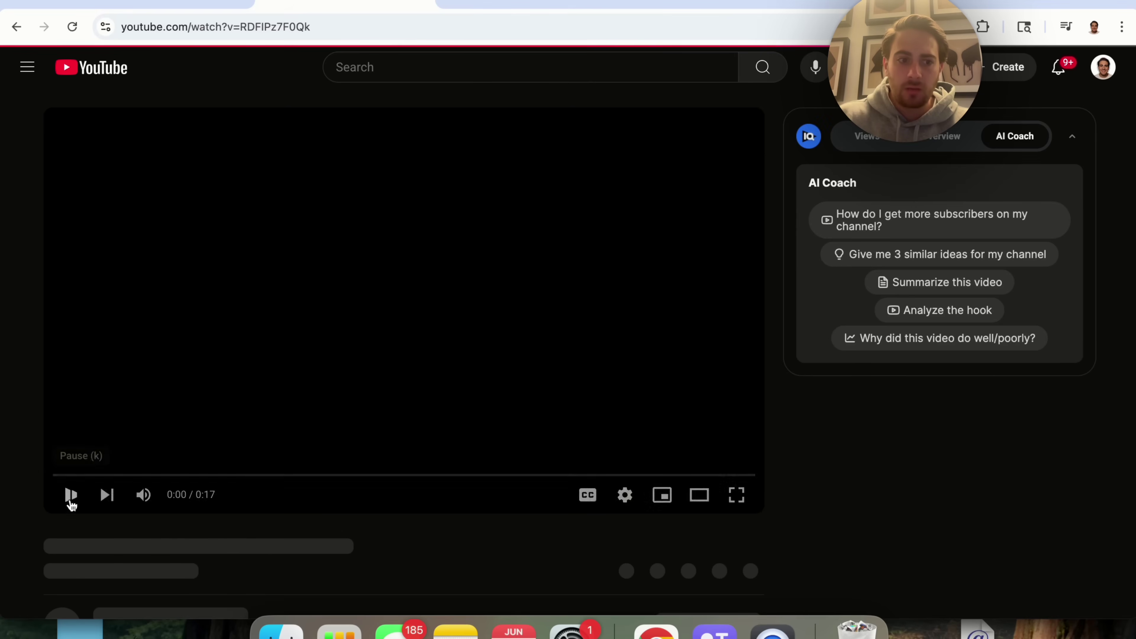
pyautogui.click(346, 27)
pyautogui.press('super+c')
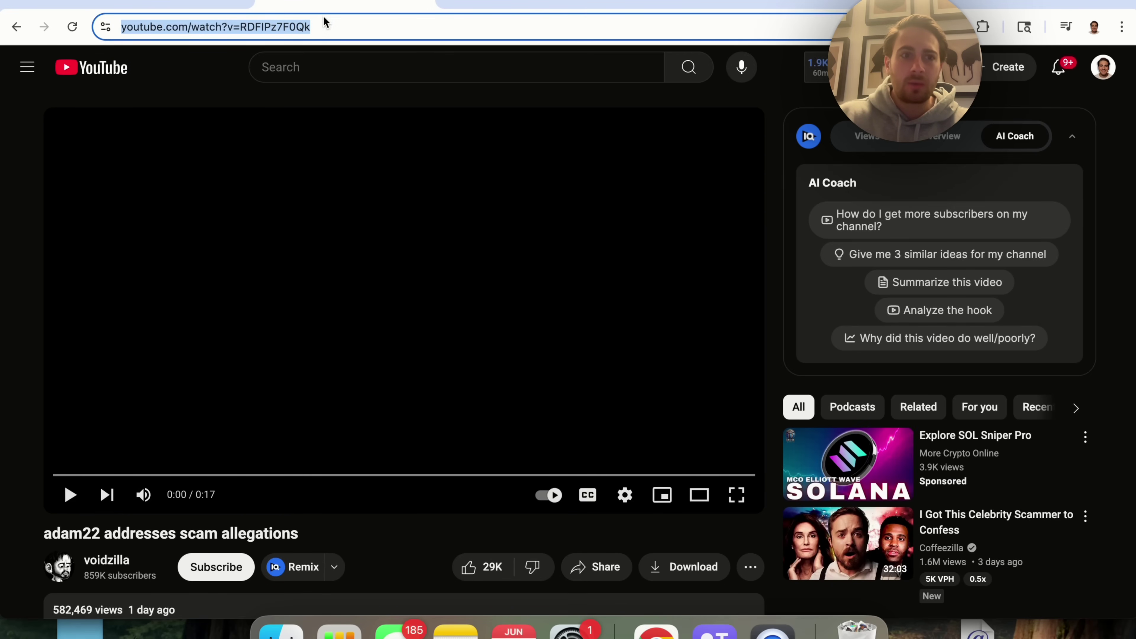
# Step: Back in AI Studio, set the second comparison model to Gemini 2.5 Flash Lite Preview 06-17
pyautogui.click(180, 6)
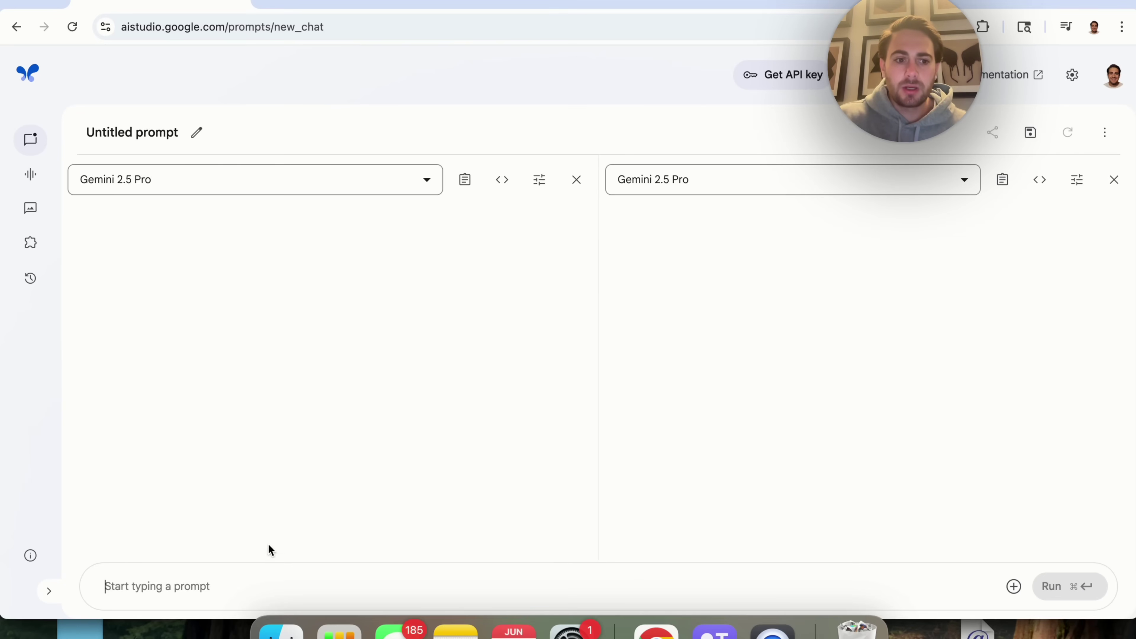
pyautogui.click(671, 186)
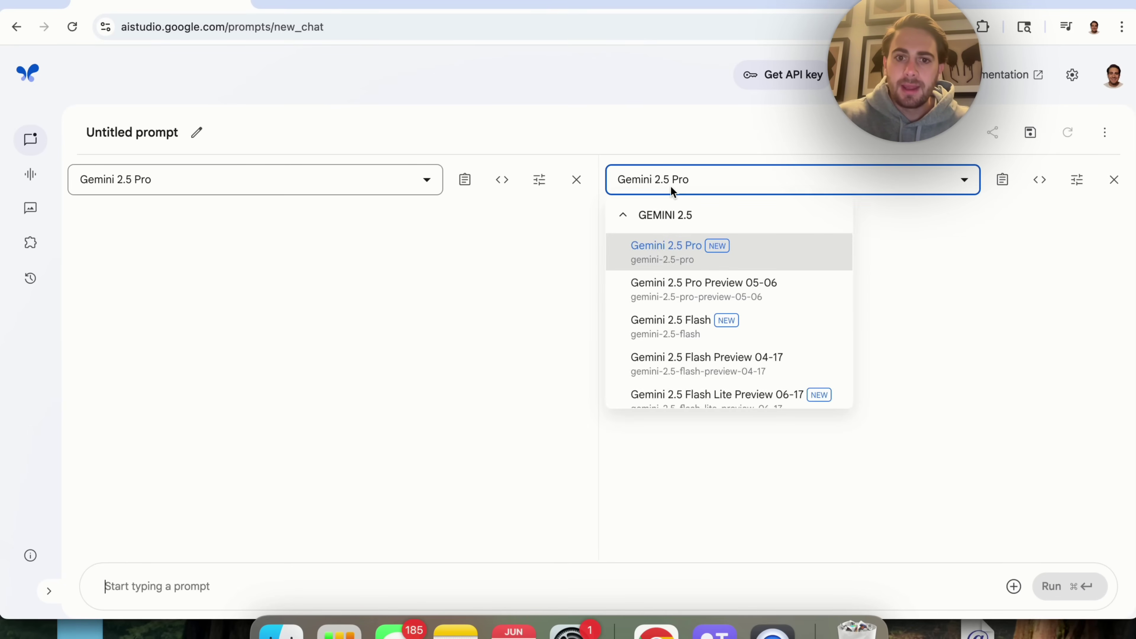
pyautogui.moveTo(700, 400)
pyautogui.scroll(-1, 701, 400)
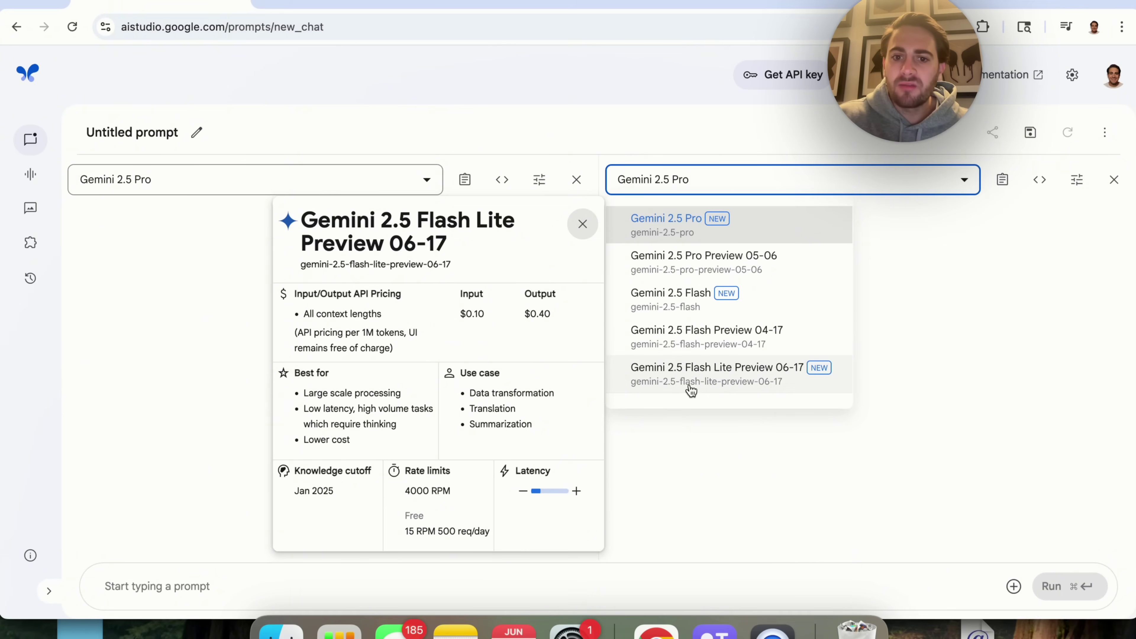
pyautogui.click(692, 390)
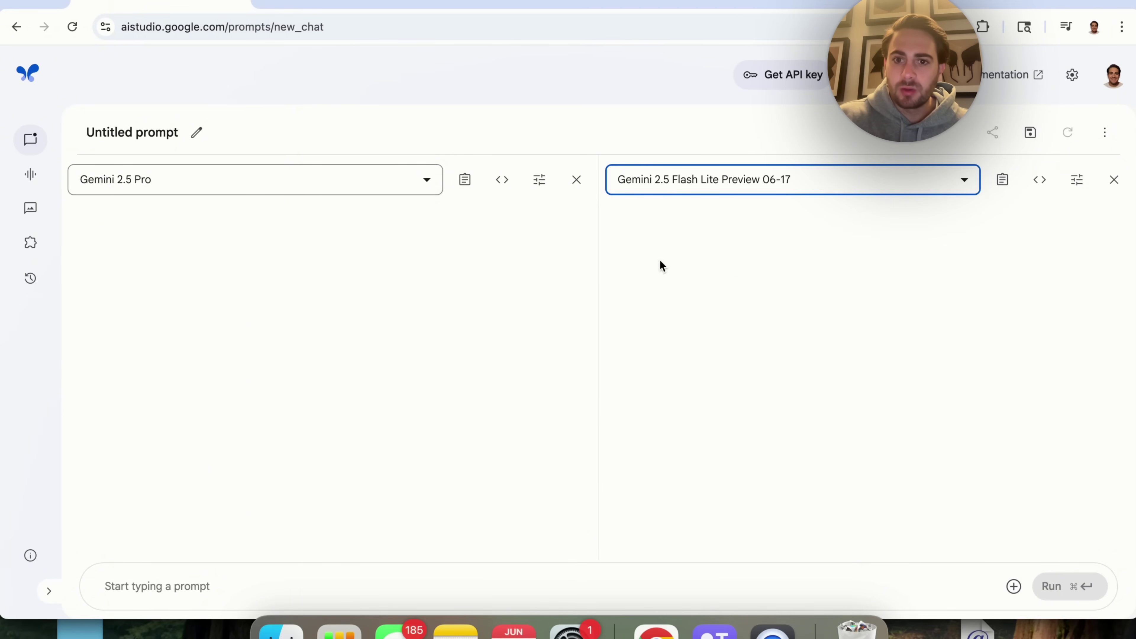
# Step: Attach the YouTube video to the prompt using the copied URL, leaving the start, end and FPS settings empty
pyautogui.click(211, 586)
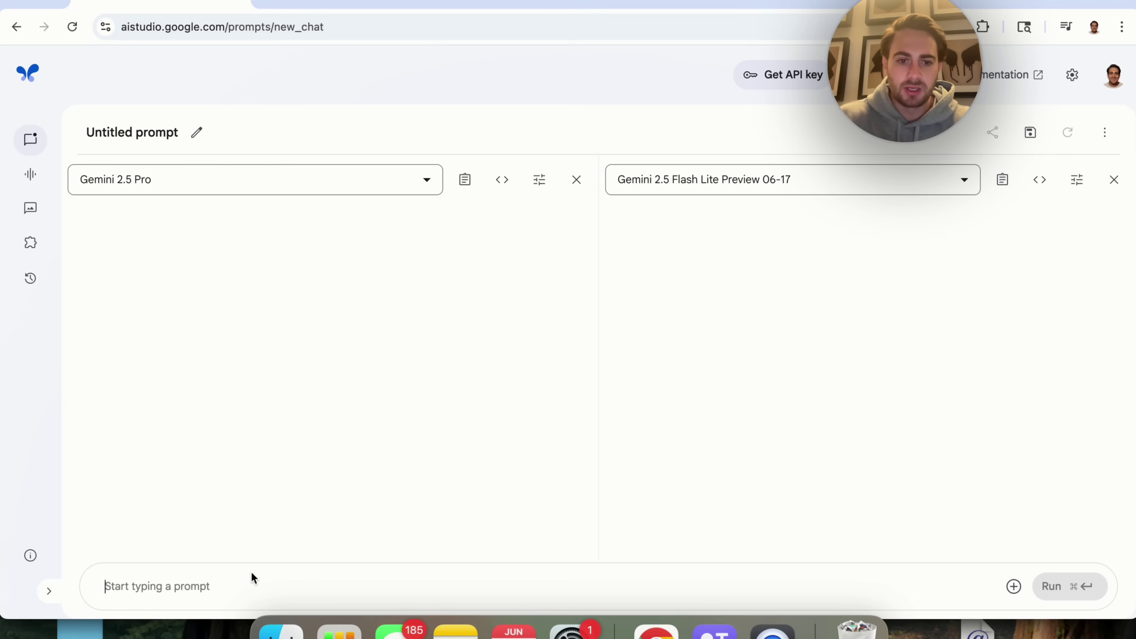
pyautogui.click(1014, 587)
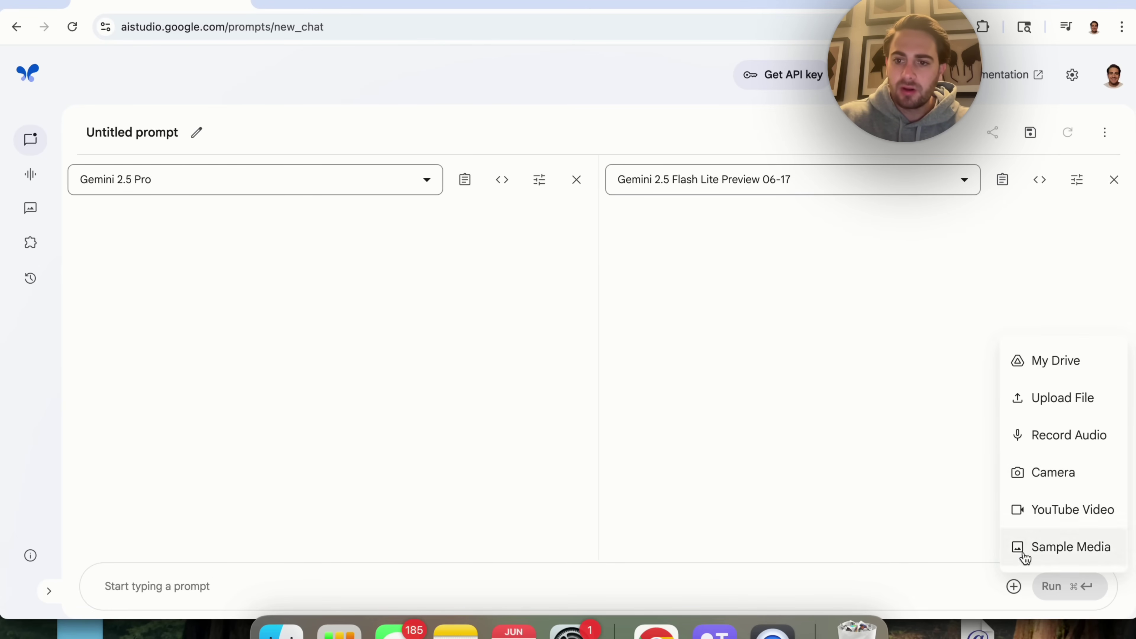
pyautogui.click(1048, 510)
pyautogui.click(452, 265)
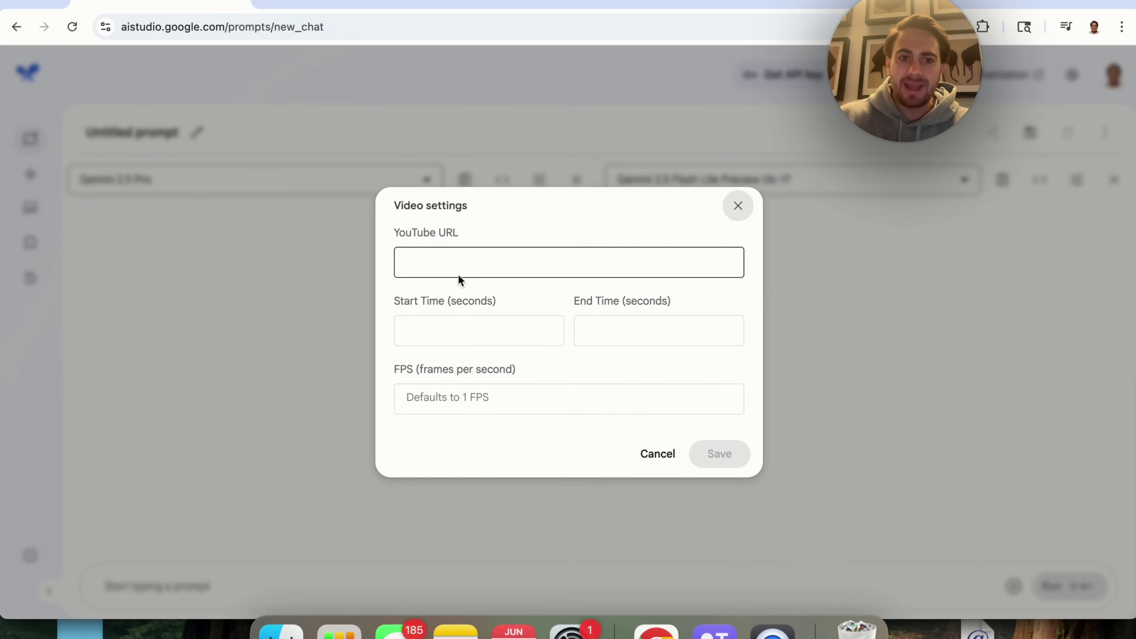
pyautogui.press('super+v')
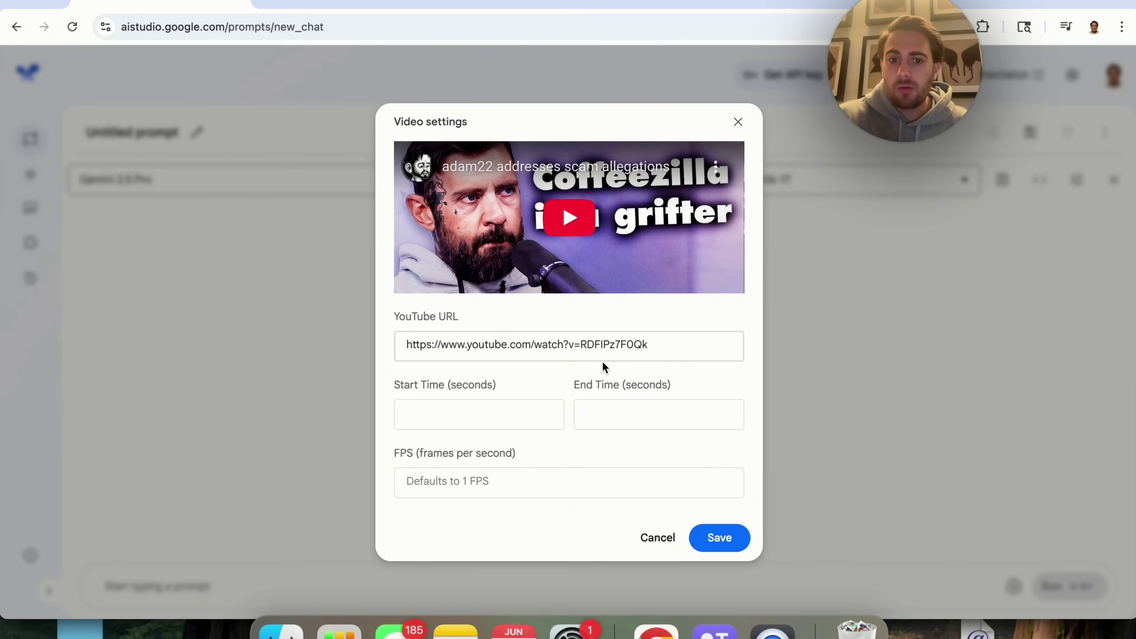
pyautogui.click(476, 482)
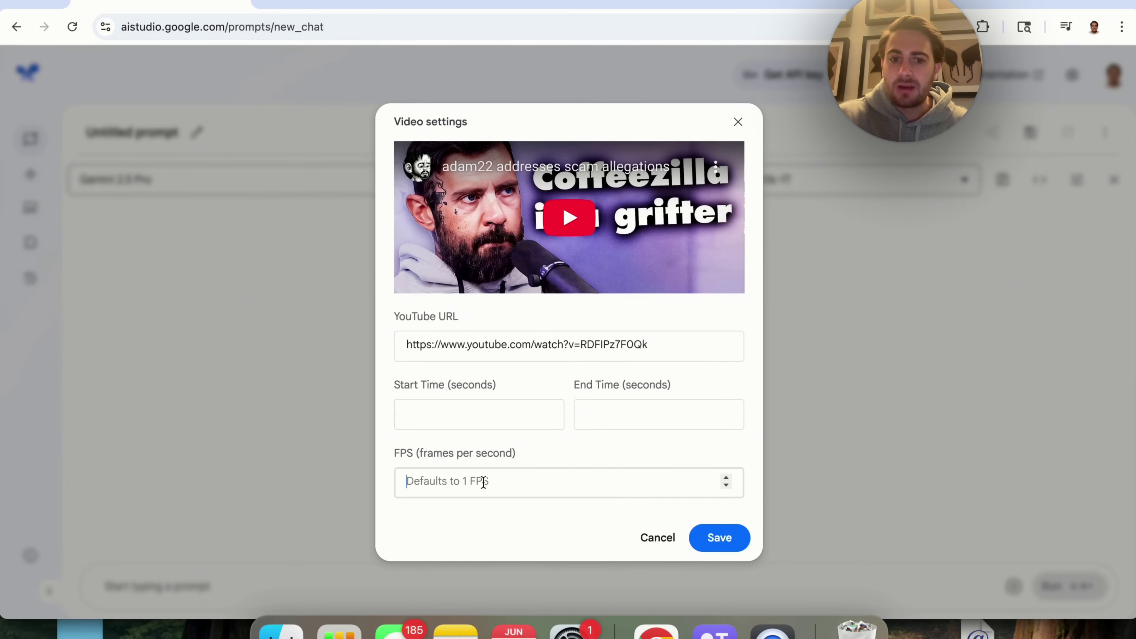
pyautogui.click(719, 538)
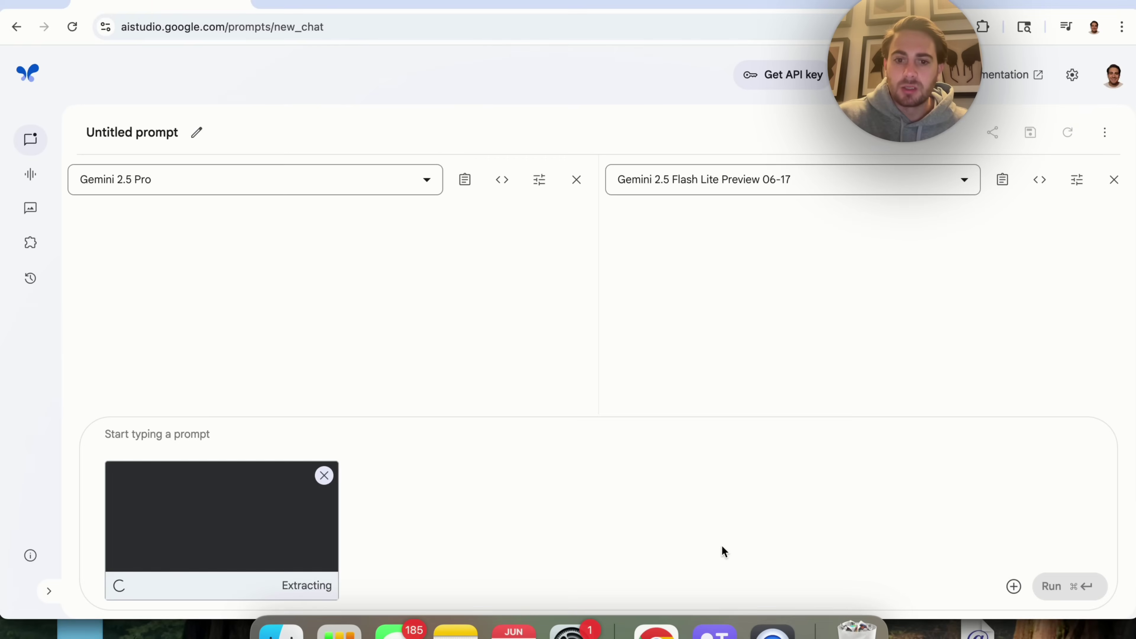
# Step: Enter the prompt "Please summarize this video and expand on it's key points" and run it on both models
pyautogui.click(264, 431)
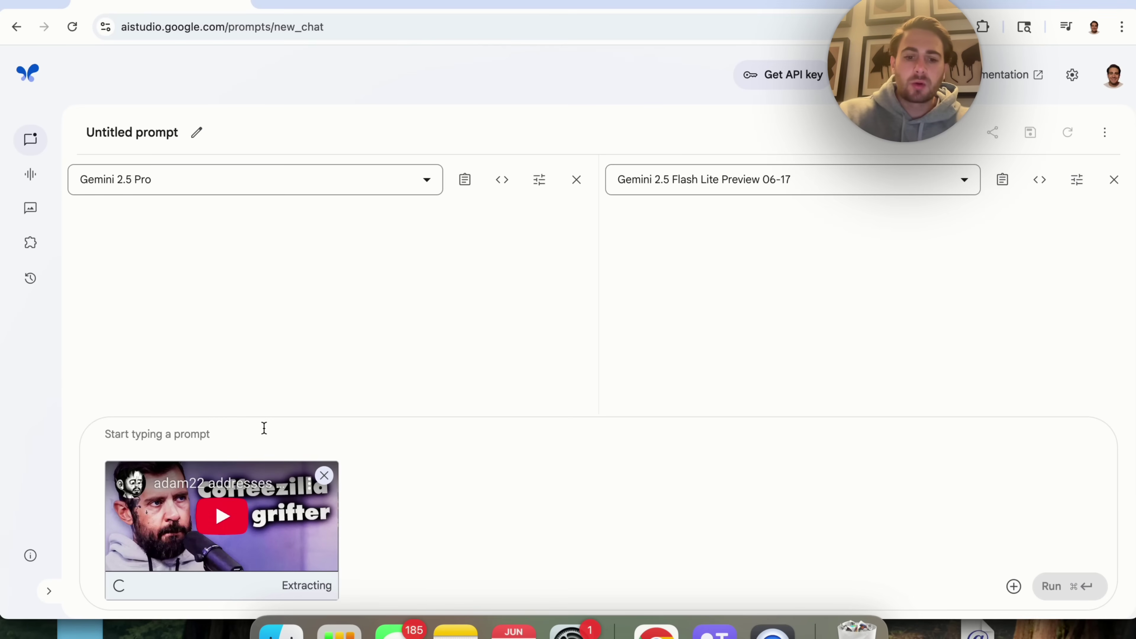
pyautogui.write('Please summarize t')
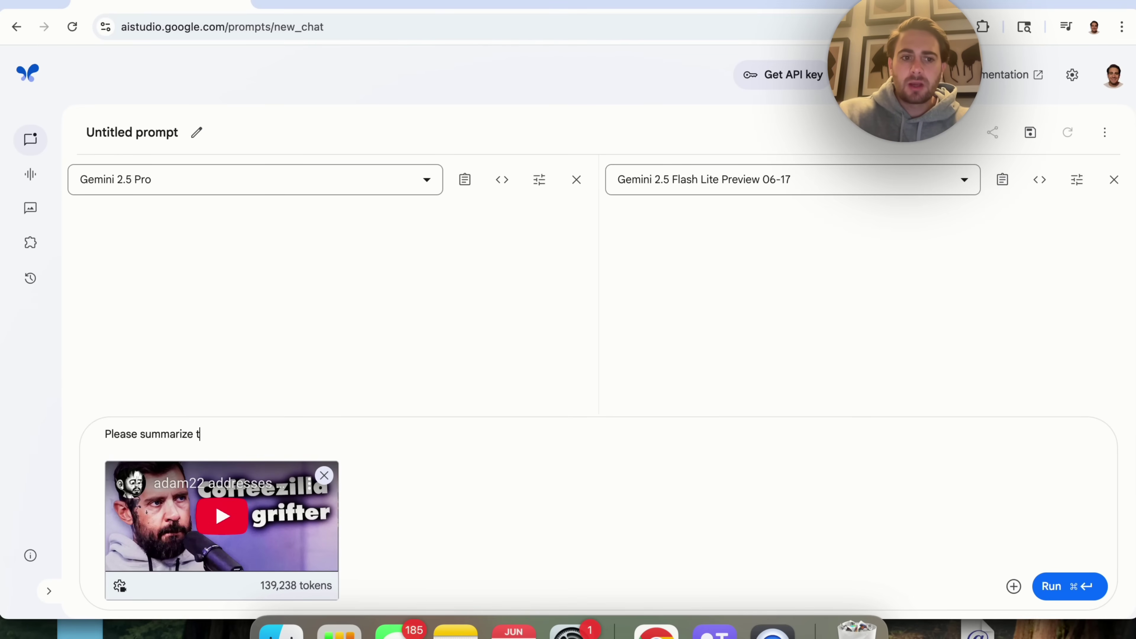
pyautogui.write('his video and epand')
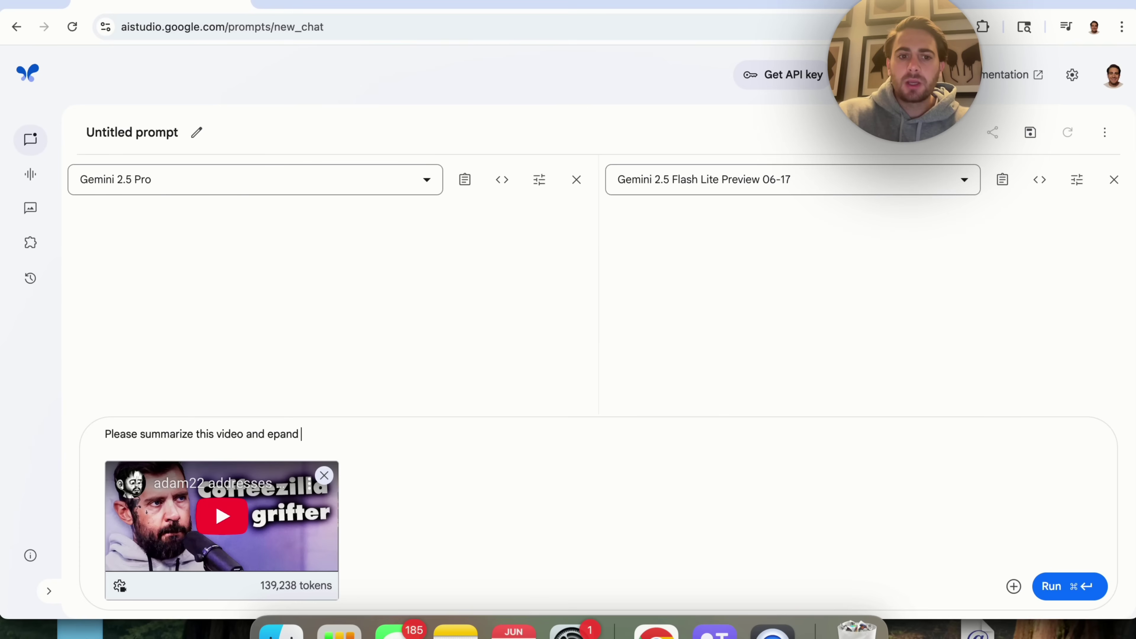
pyautogui.press('BackSpace')
pyautogui.press('BackSpace')
pyautogui.press('BackSpace')
pyautogui.press('BackSpace')
pyautogui.write("xpand on it's")
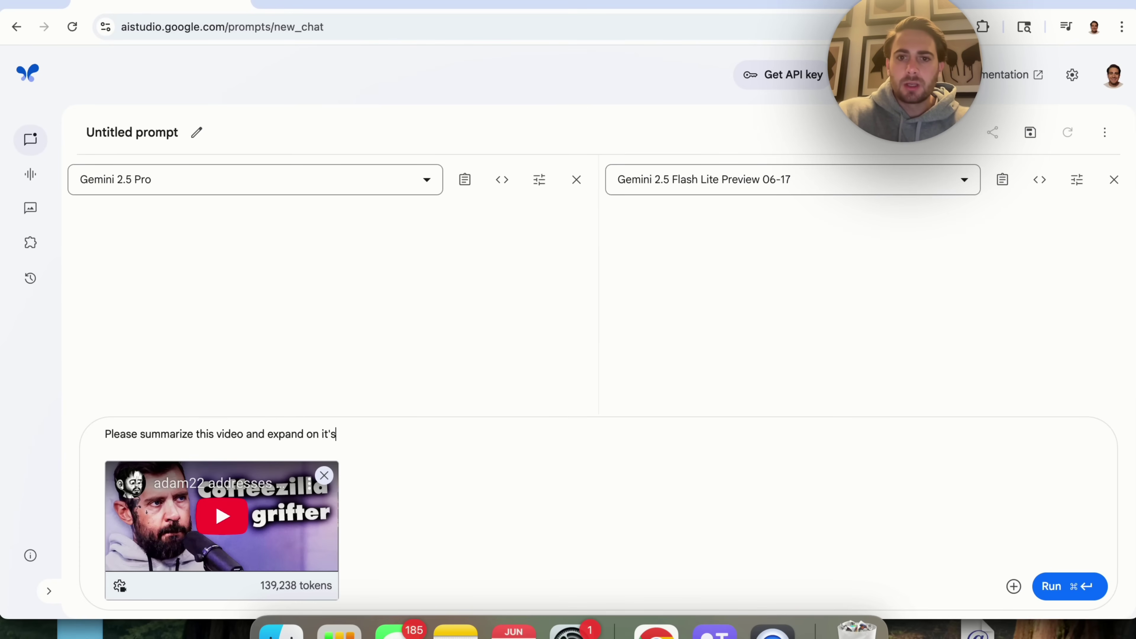
pyautogui.write(' key points')
pyautogui.press('Return')
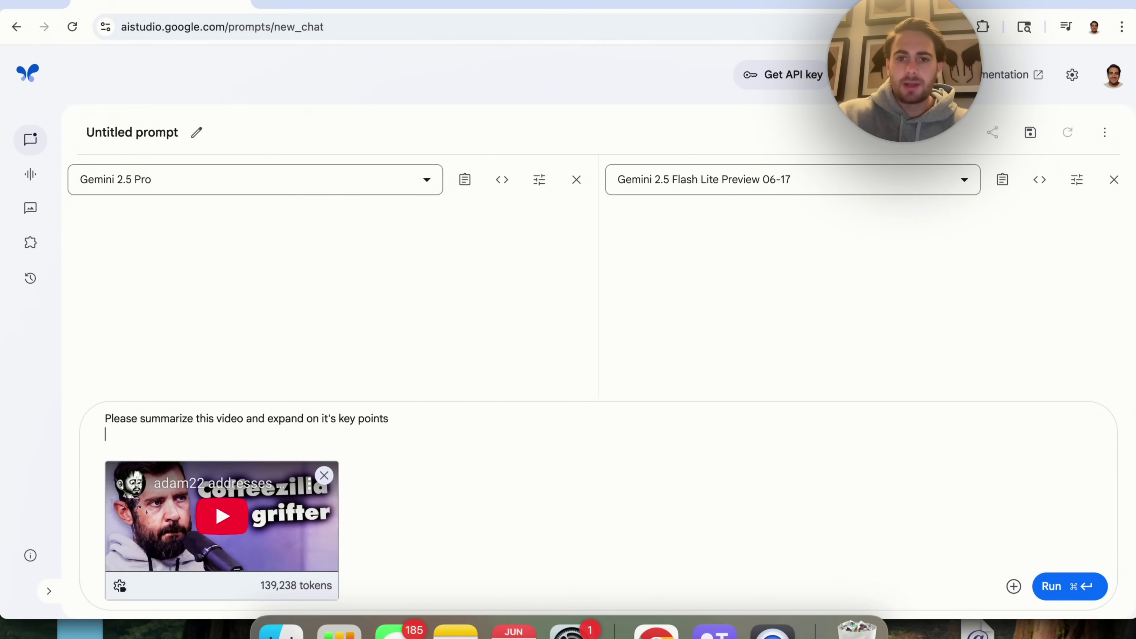
pyautogui.click(1058, 588)
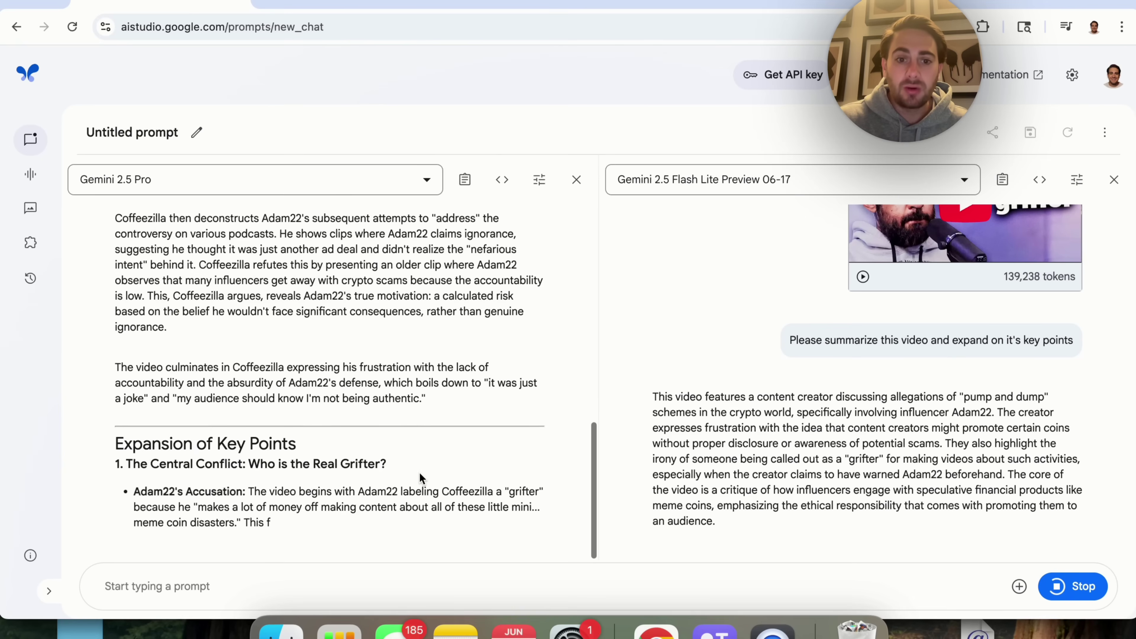
# Step: Read through Gemini 2.5 Pro's video summary and key points for comparison with the Flash Lite response
pyautogui.scroll(3, 363, 281)
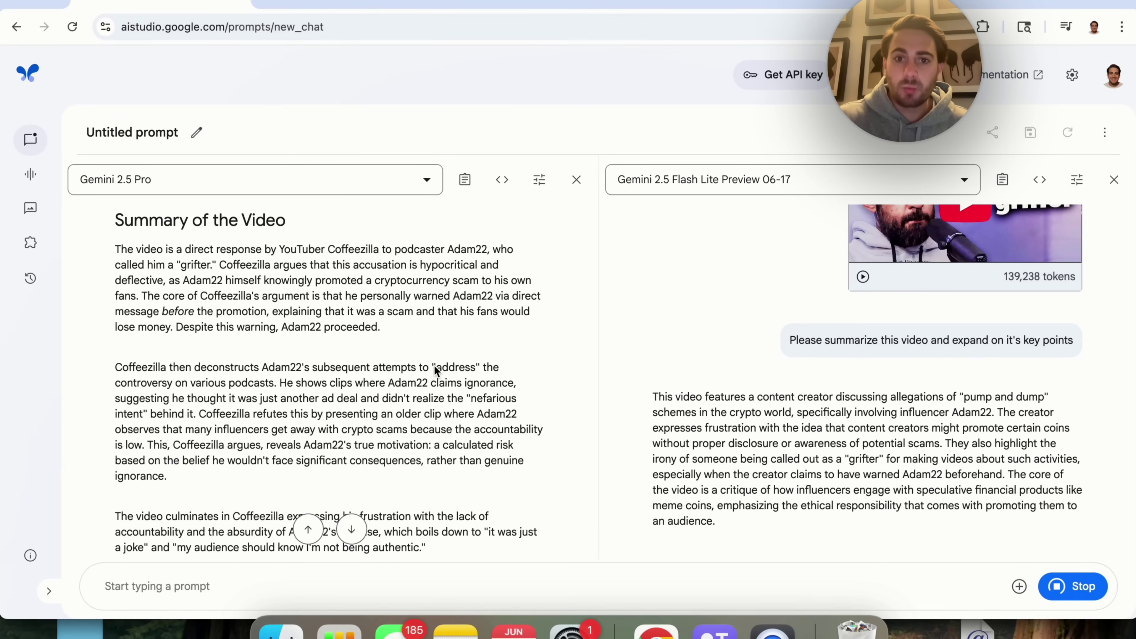
pyautogui.scroll(2, 434, 365)
pyautogui.scroll(-10, 434, 368)
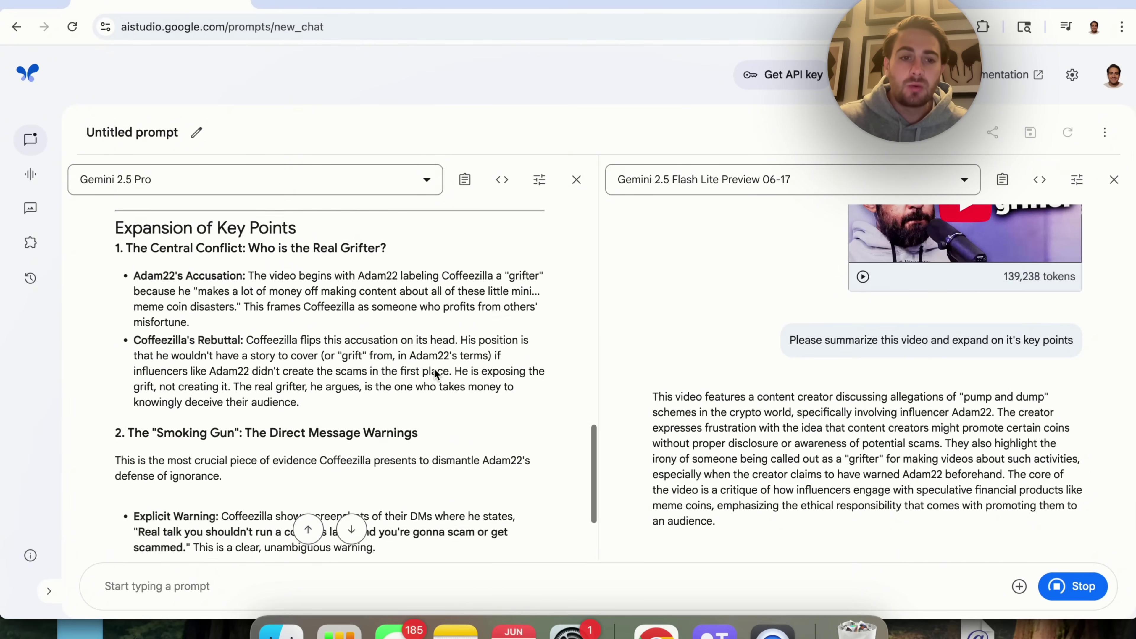
pyautogui.scroll(-10, 434, 368)
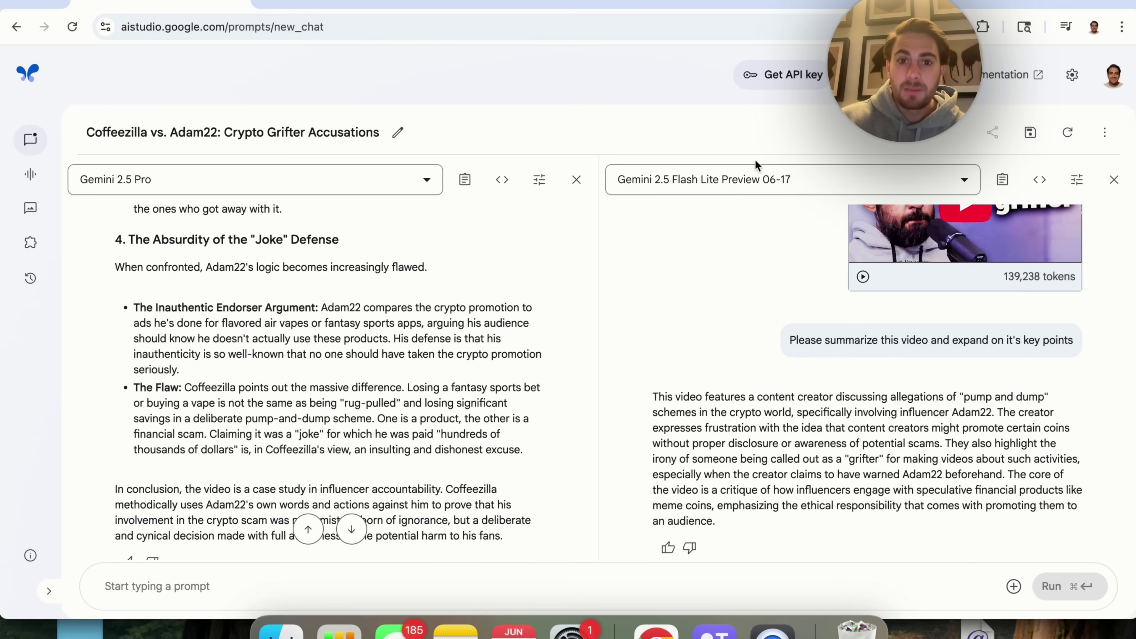
pyautogui.scroll(-1, 363, 321)
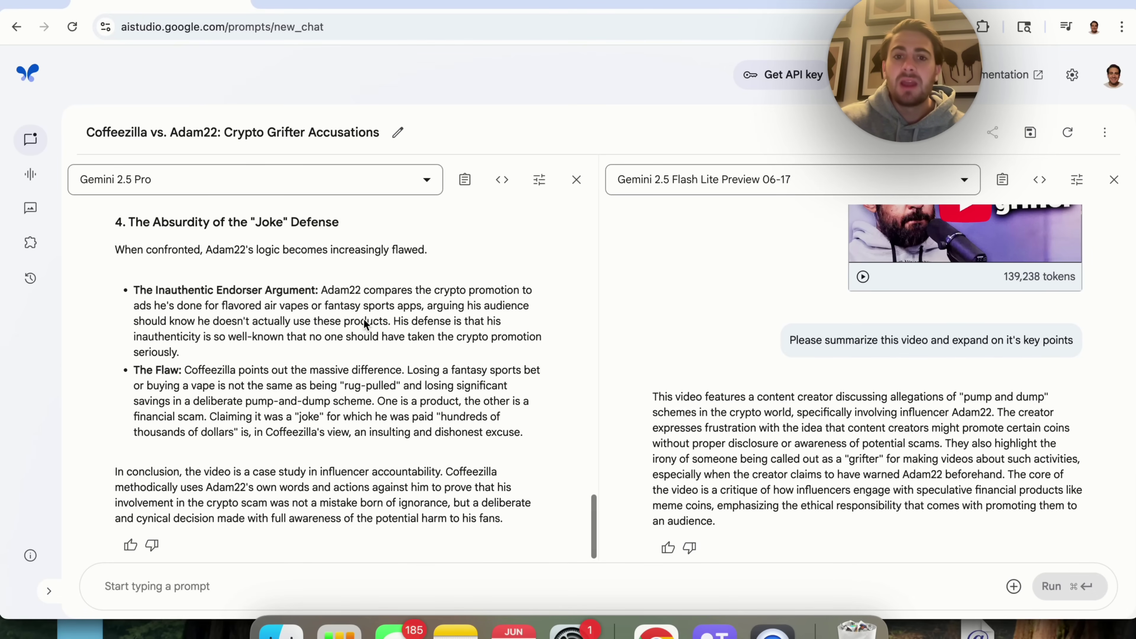
pyautogui.scroll(20, 364, 320)
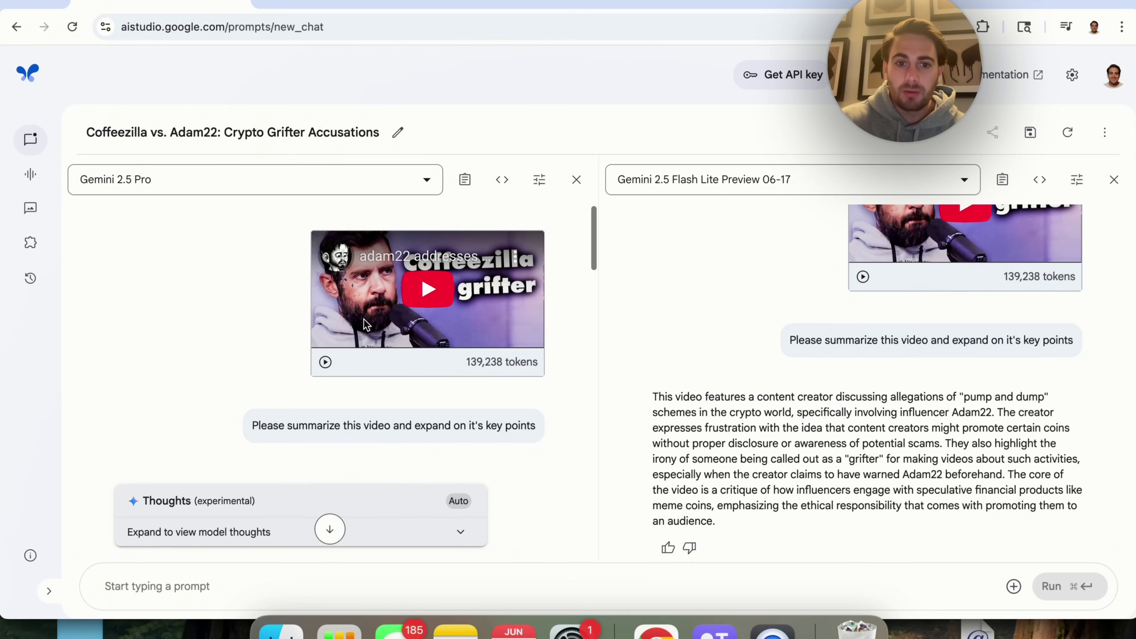
pyautogui.scroll(-6, 370, 295)
pyautogui.scroll(6, 370, 295)
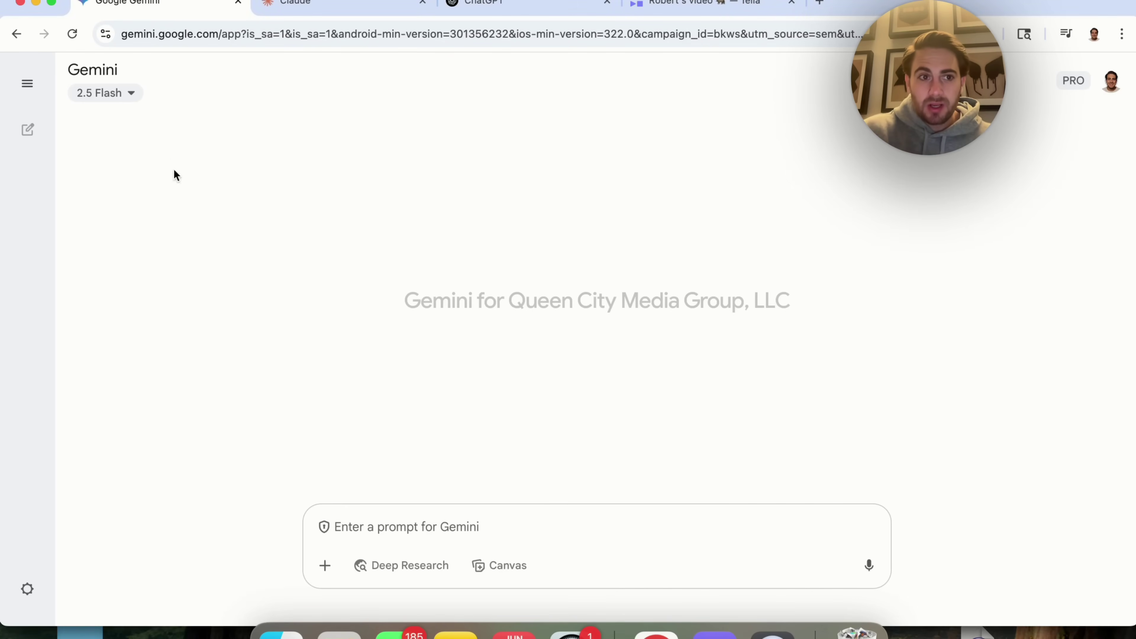
# Step: In the Gemini app, choose the 2.5 Pro model and switch to the account with the Ultra plan, closing the old tab
pyautogui.click(112, 93)
pyautogui.click(142, 200)
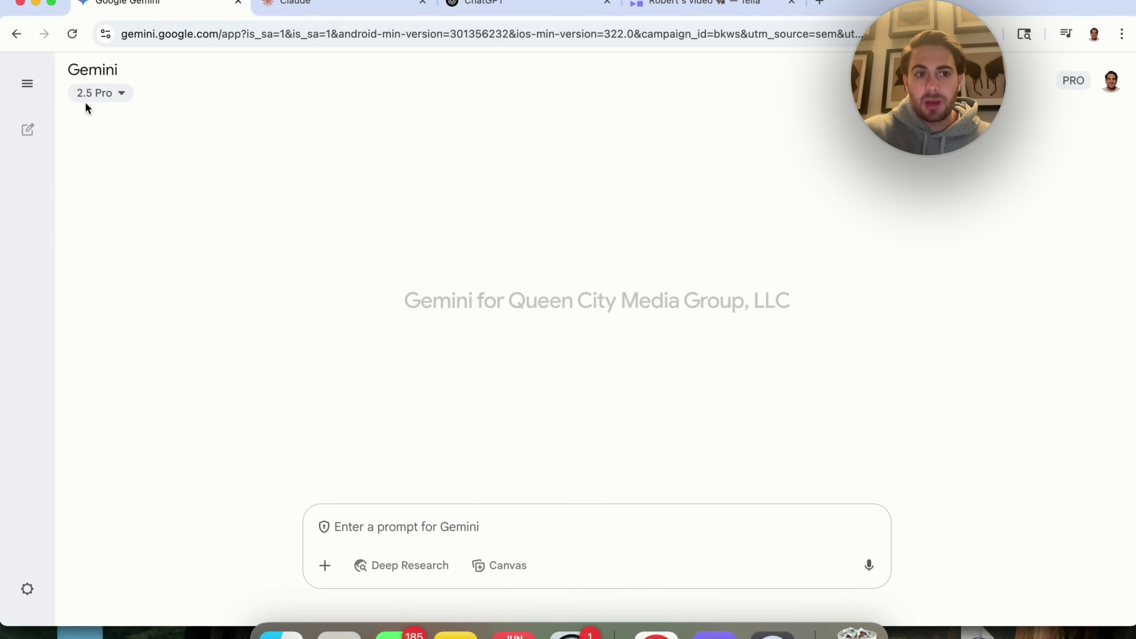
pyautogui.click(1118, 77)
pyautogui.click(932, 428)
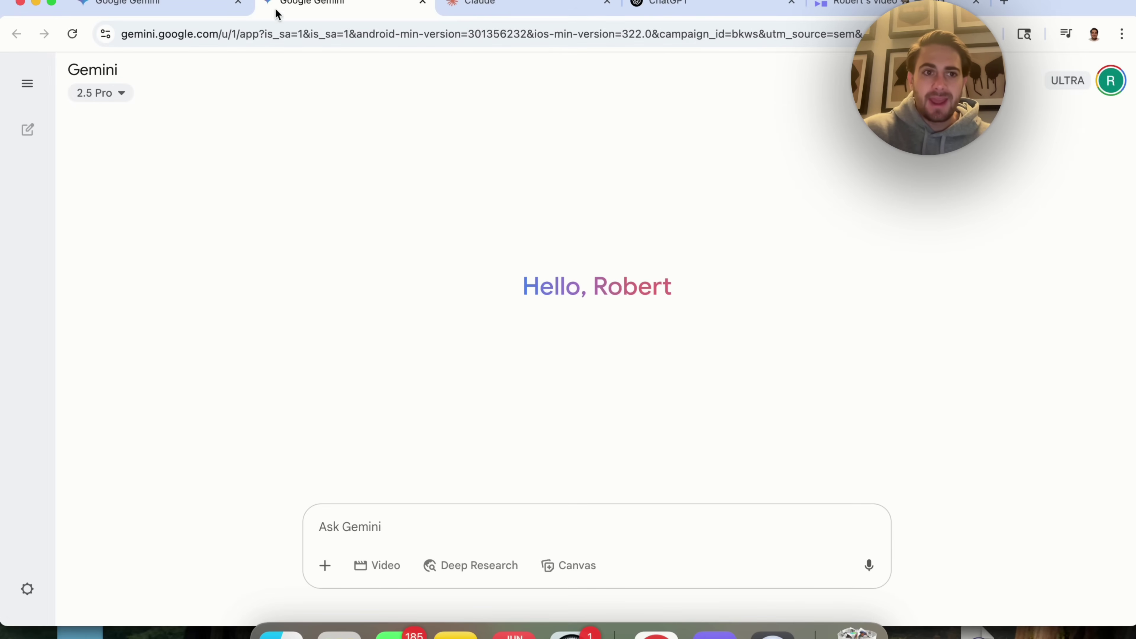
pyautogui.click(238, 3)
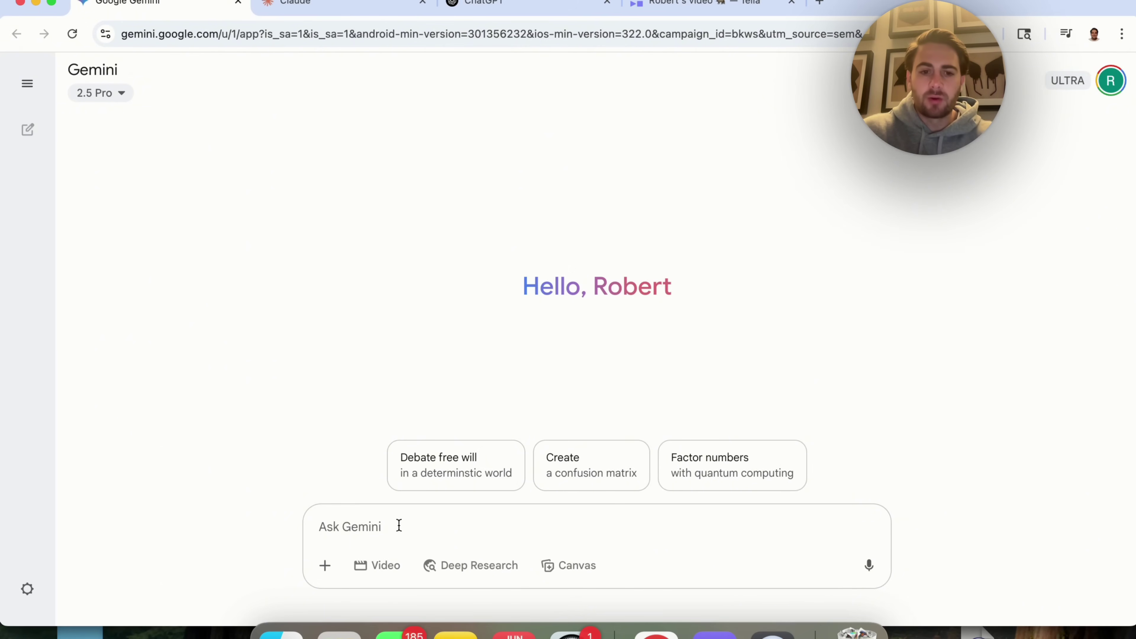
# Step: Enter, copy and send "Please create a hyper realistic photo of a bear sitting at a restaurant around a bunch of people. He should be wearing a suit"
pyautogui.write('P')
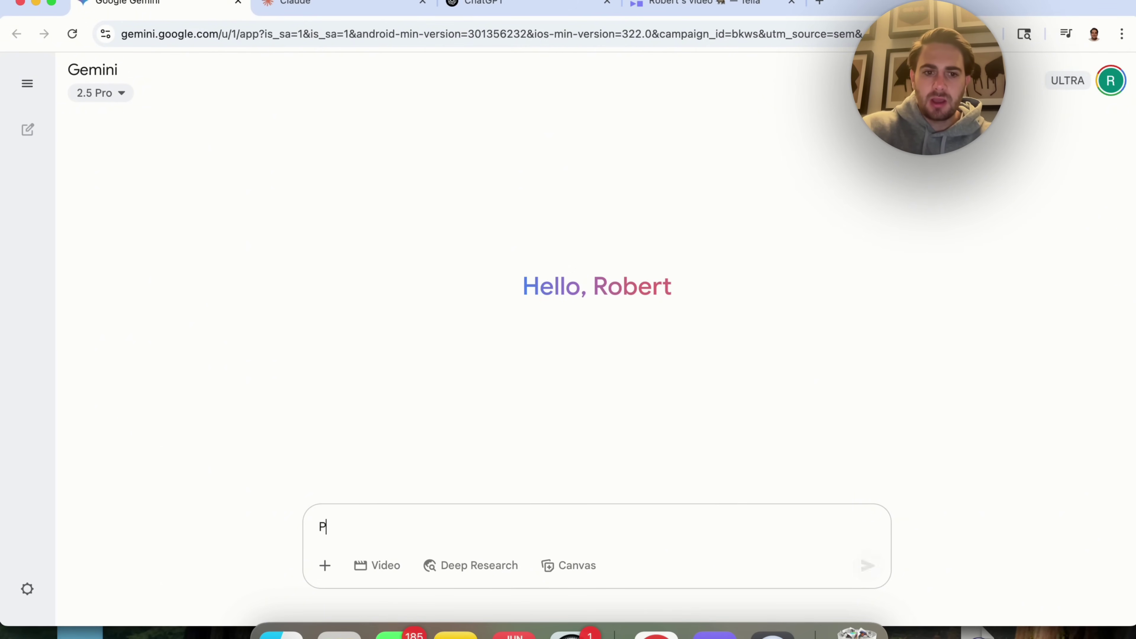
pyautogui.write('lease create a hyper r')
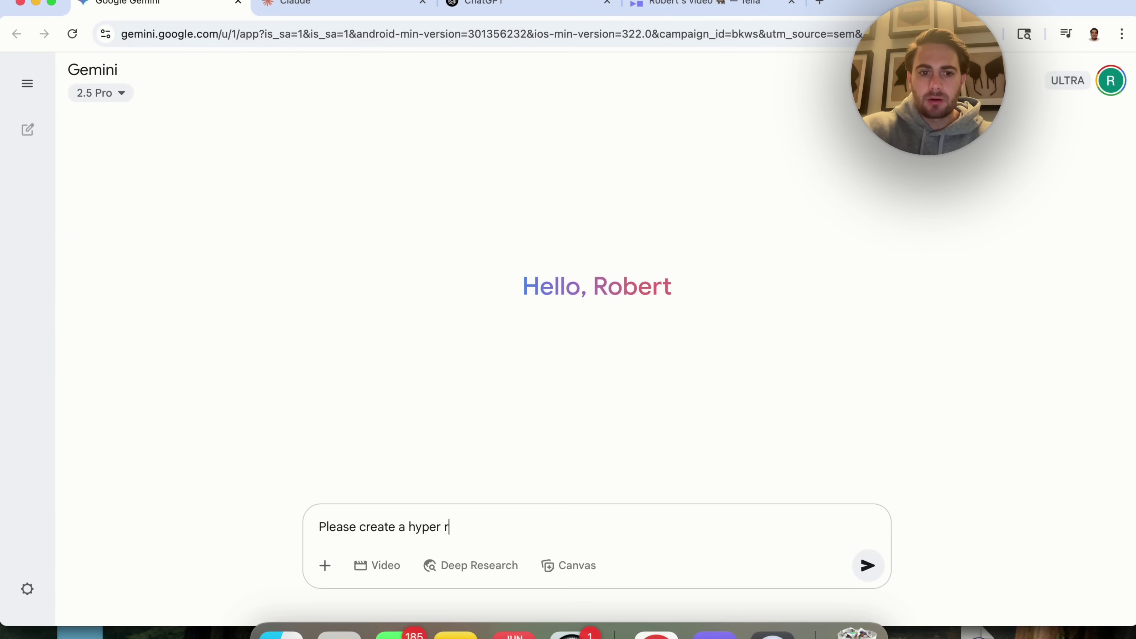
pyautogui.write('ealistic photo of a ')
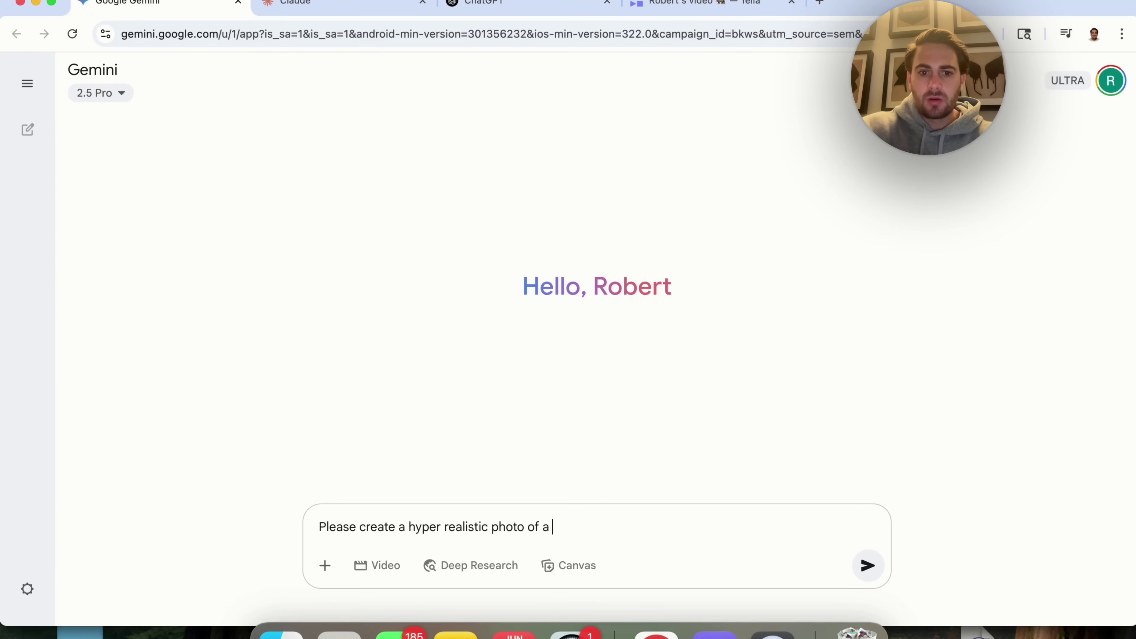
pyautogui.write('bear sitting at')
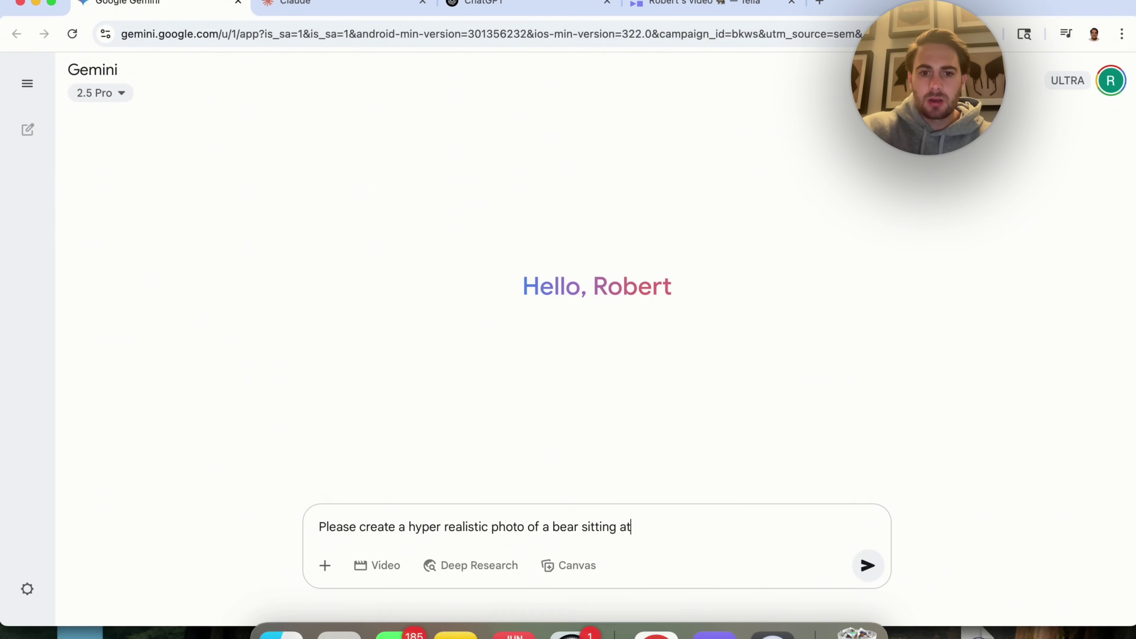
pyautogui.write(' a restaurant ar')
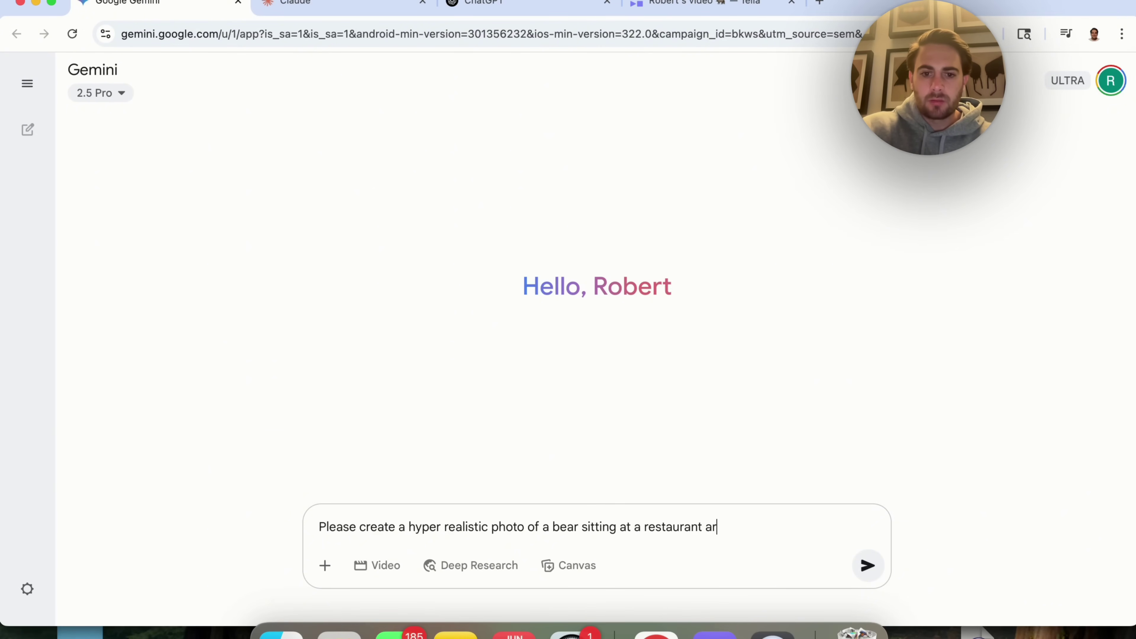
pyautogui.write('ound a bunch of peop')
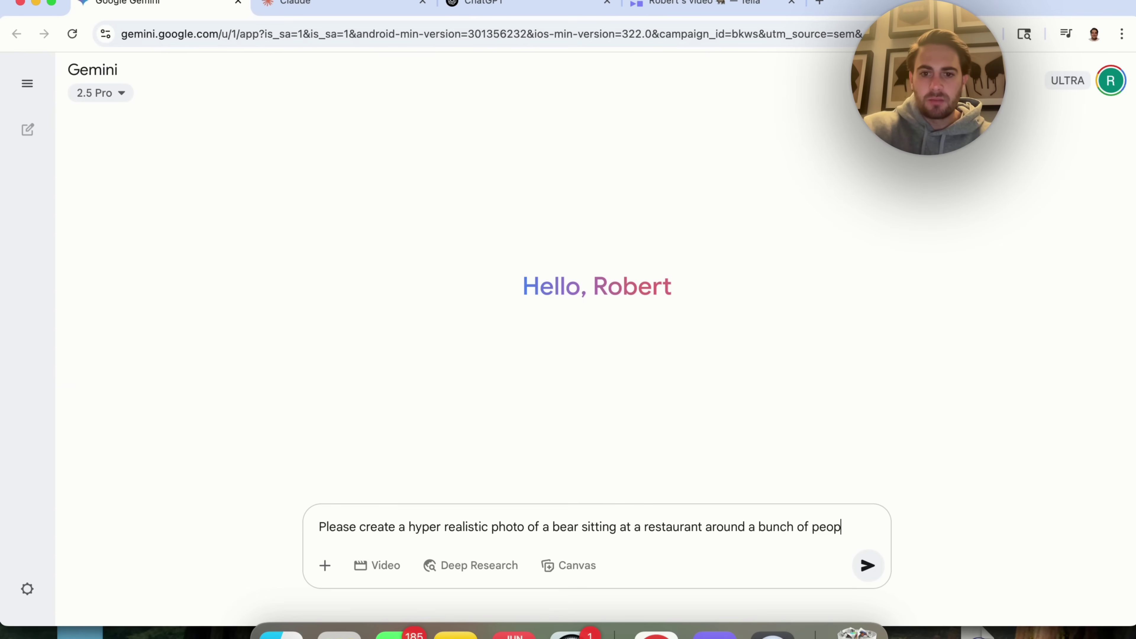
pyautogui.write('le. He should be wearing a suit')
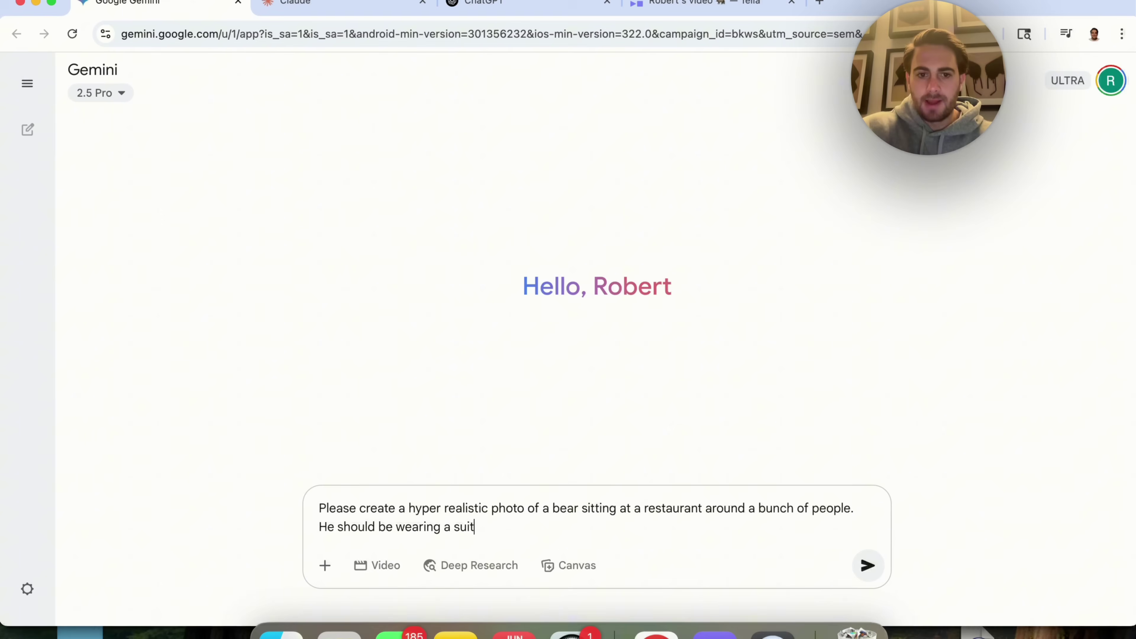
pyautogui.press('super+a')
pyautogui.press('super+c')
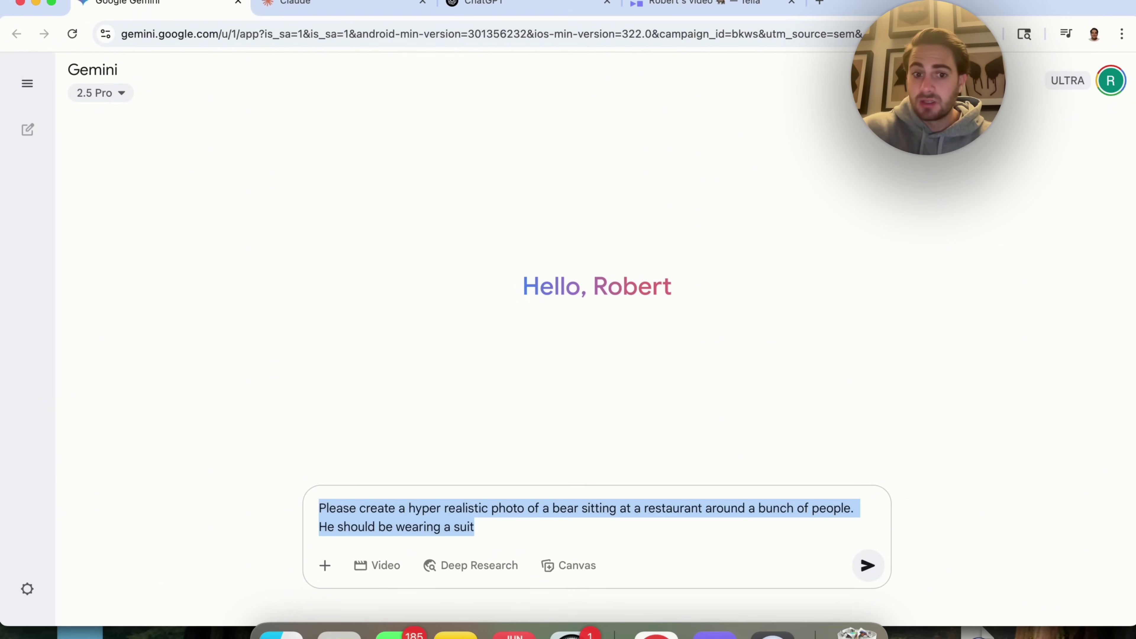
pyautogui.press('Return')
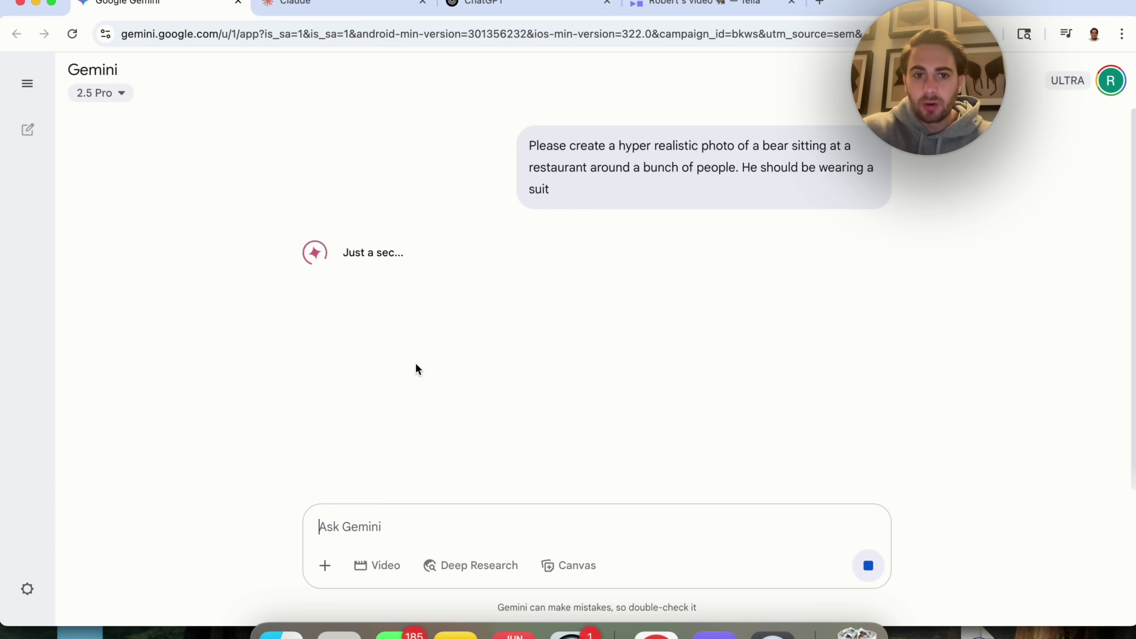
# Step: Submit the copied bear photo prompt to Claude Sonnet 4, and in ChatGPT select GPT-4o and submit the same prompt
pyautogui.click(342, 5)
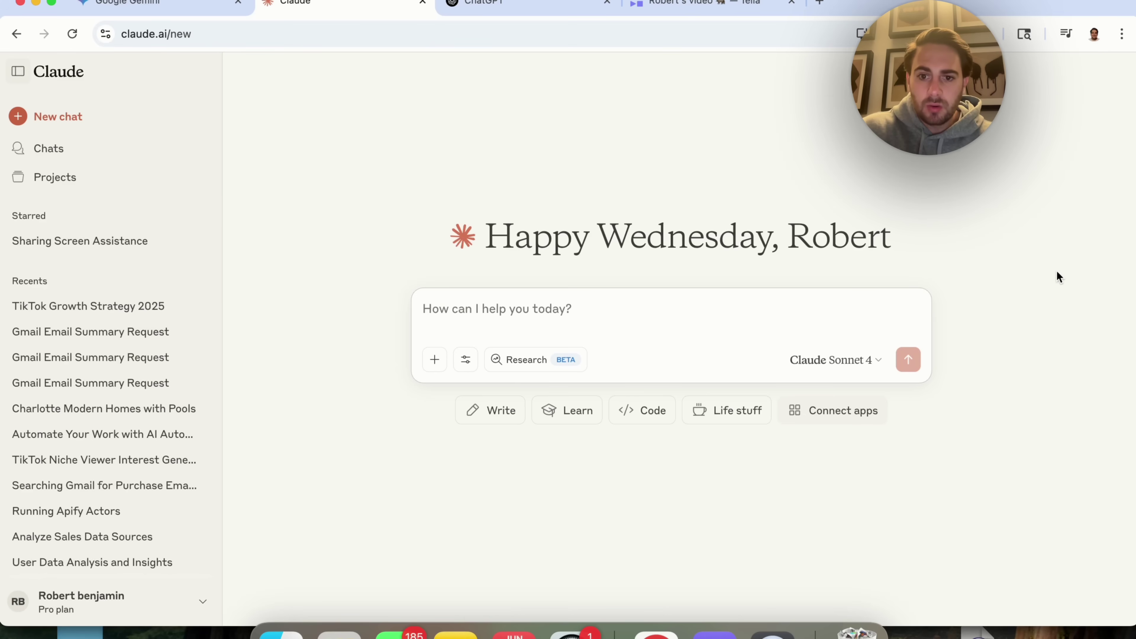
pyautogui.press('super+v')
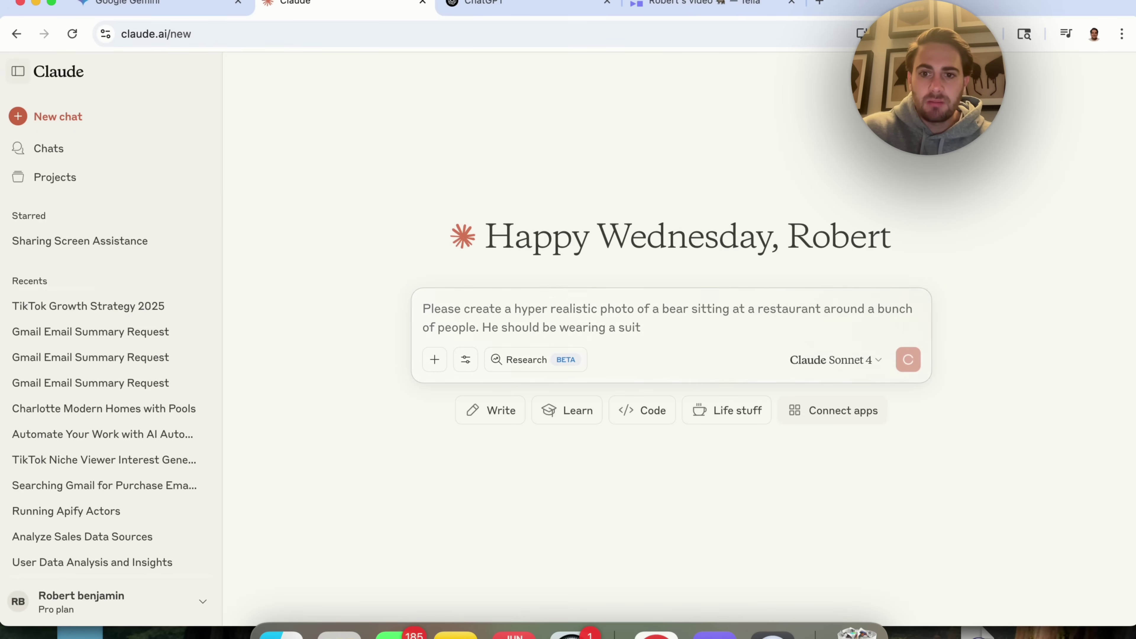
pyautogui.click(528, 8)
pyautogui.click(293, 89)
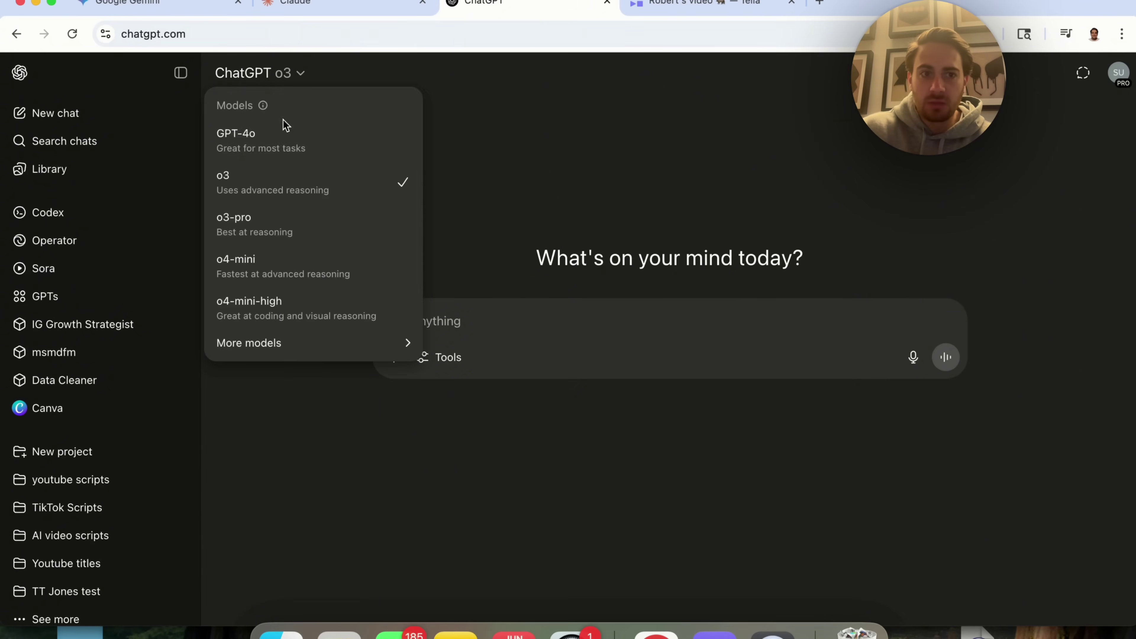
pyautogui.click(282, 121)
pyautogui.click(456, 321)
pyautogui.press('super+v')
pyautogui.press('Return')
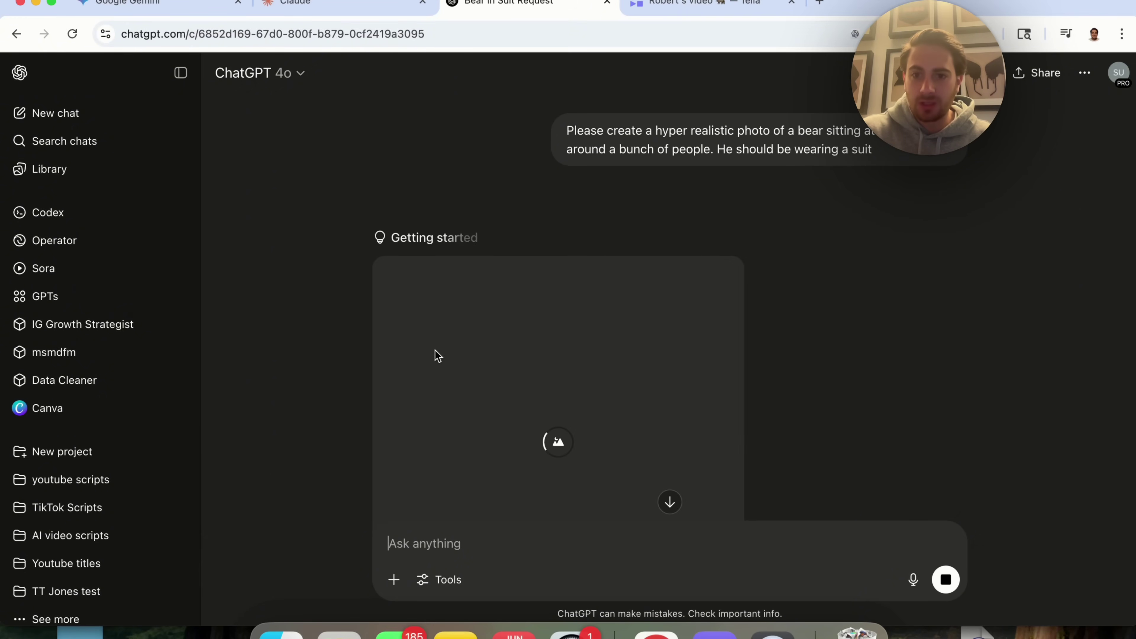
pyautogui.scroll(-1, 477, 332)
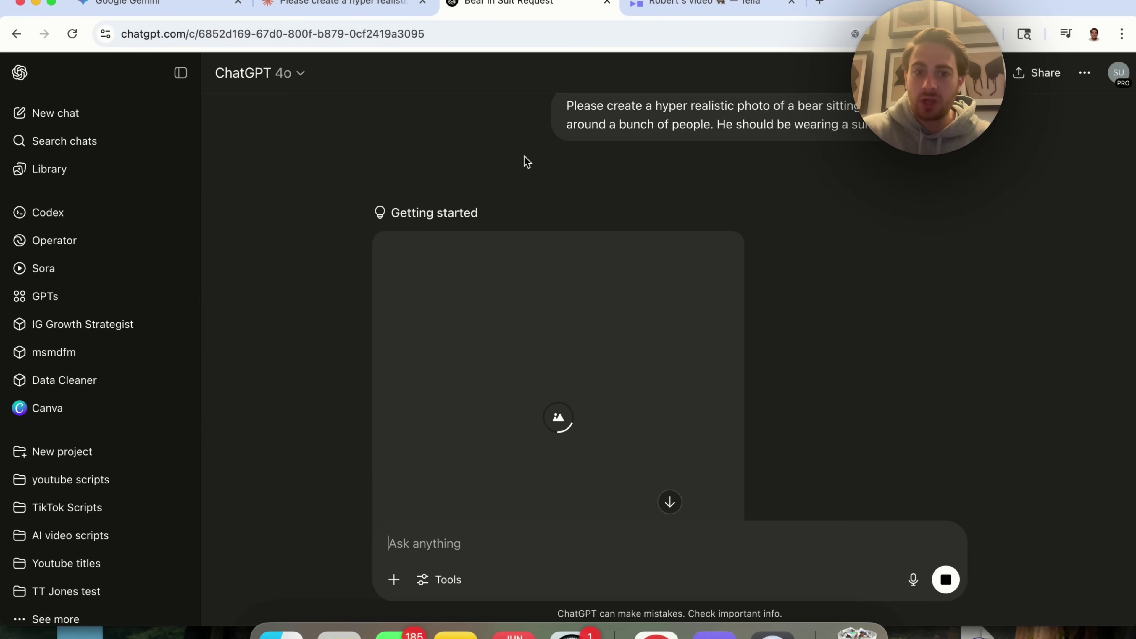
# Step: Check Claude's reply, return to Gemini to inspect its generated bear image, and decline the feedback request
pyautogui.click(319, 6)
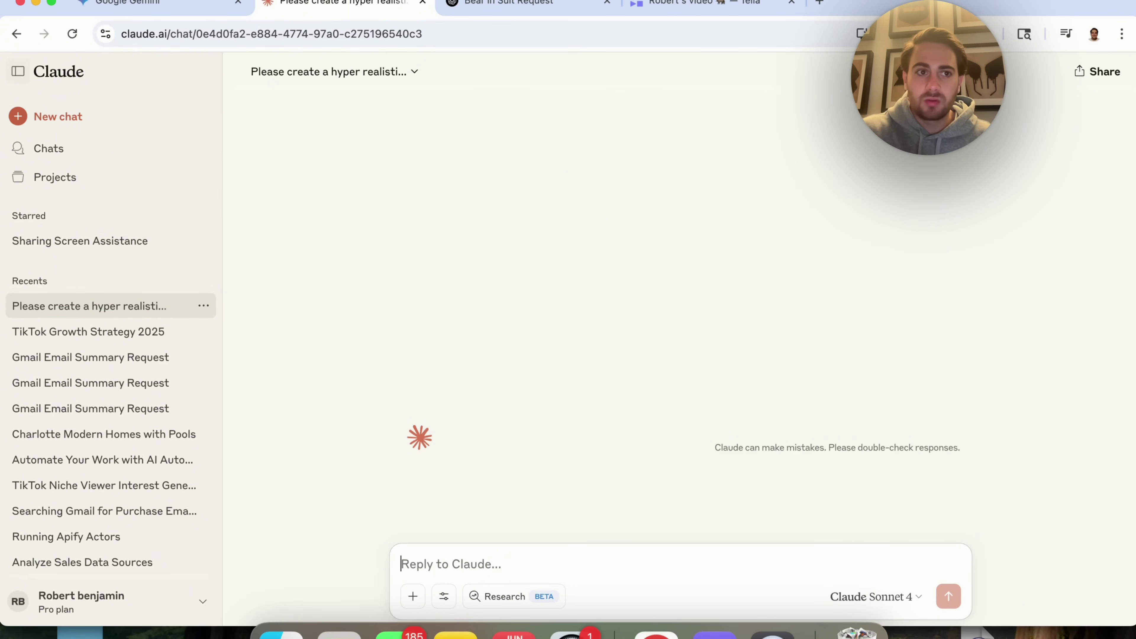
pyautogui.click(130, 5)
pyautogui.scroll(-5, 429, 298)
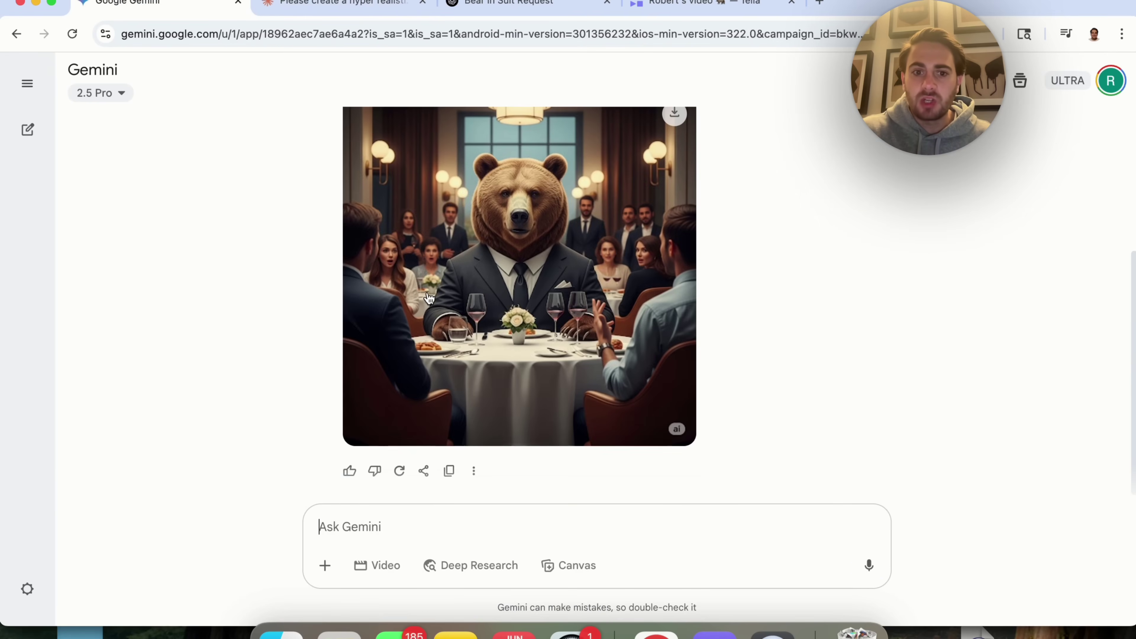
pyautogui.scroll(1, 429, 298)
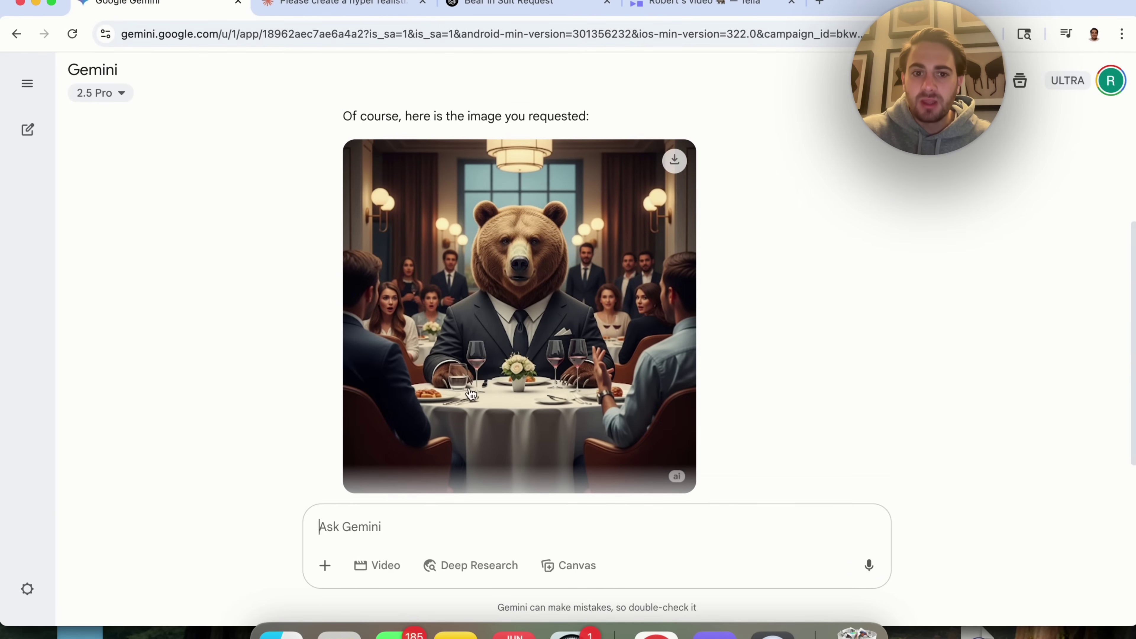
pyautogui.scroll(1, 472, 394)
pyautogui.scroll(-2, 521, 292)
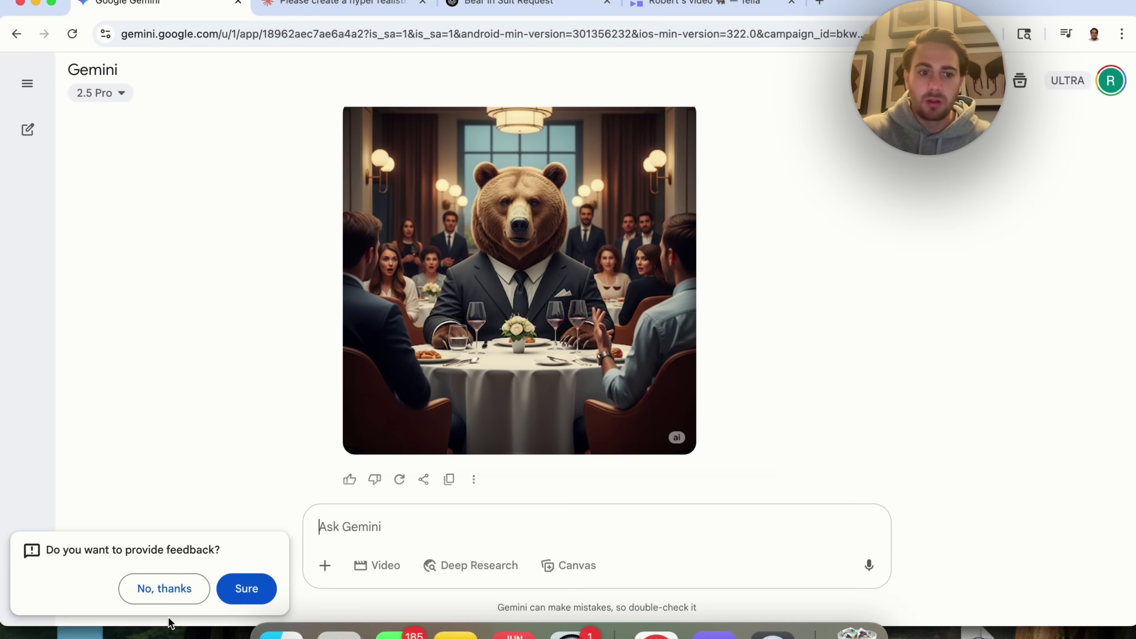
pyautogui.click(169, 590)
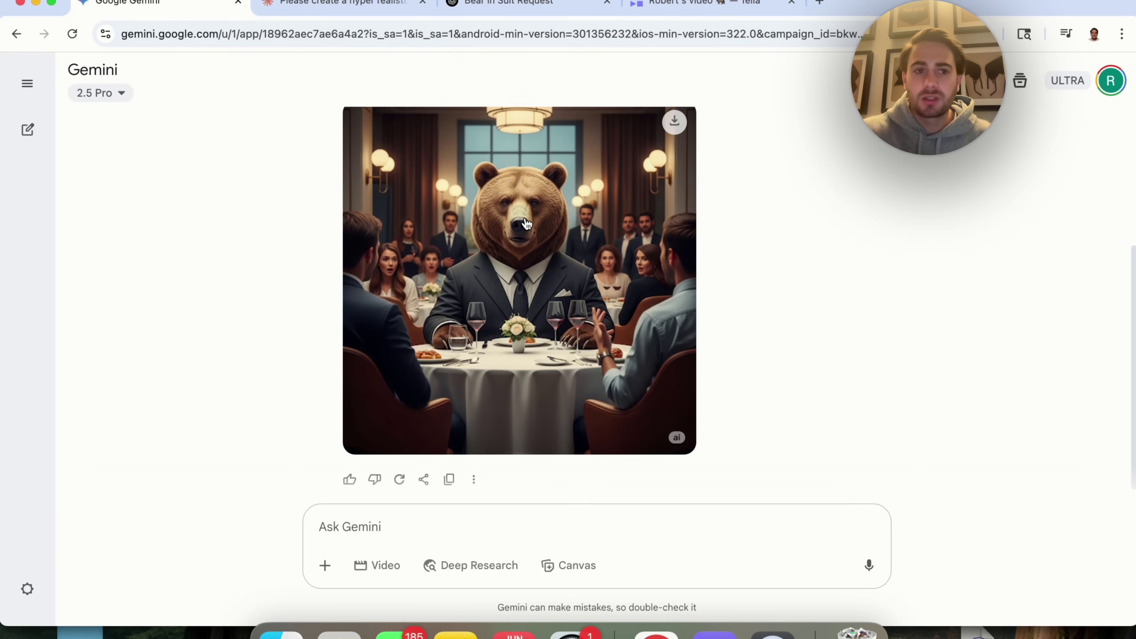
# Step: Check the image request's progress in Claude and ChatGPT, and read through Claude's answer
pyautogui.click(361, 9)
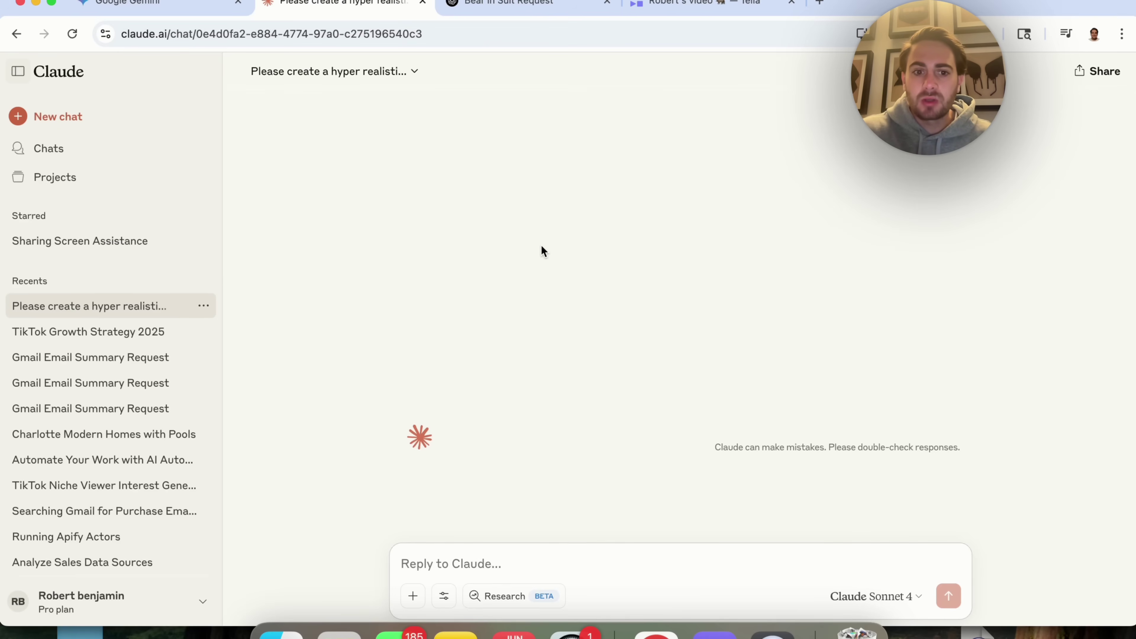
pyautogui.click(488, 13)
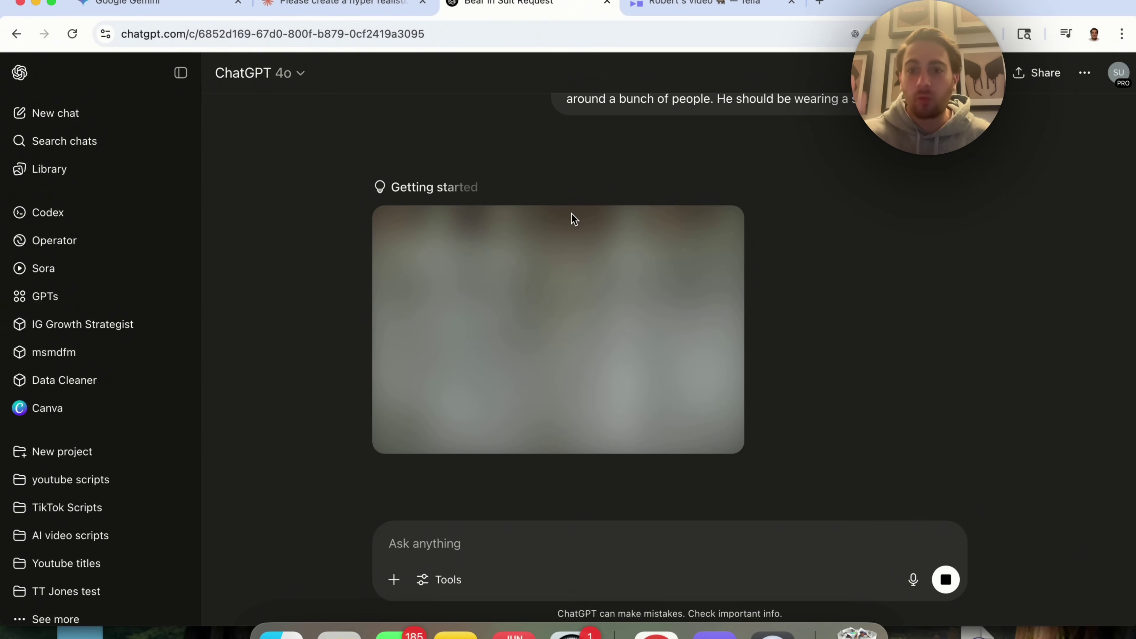
pyautogui.click(308, 8)
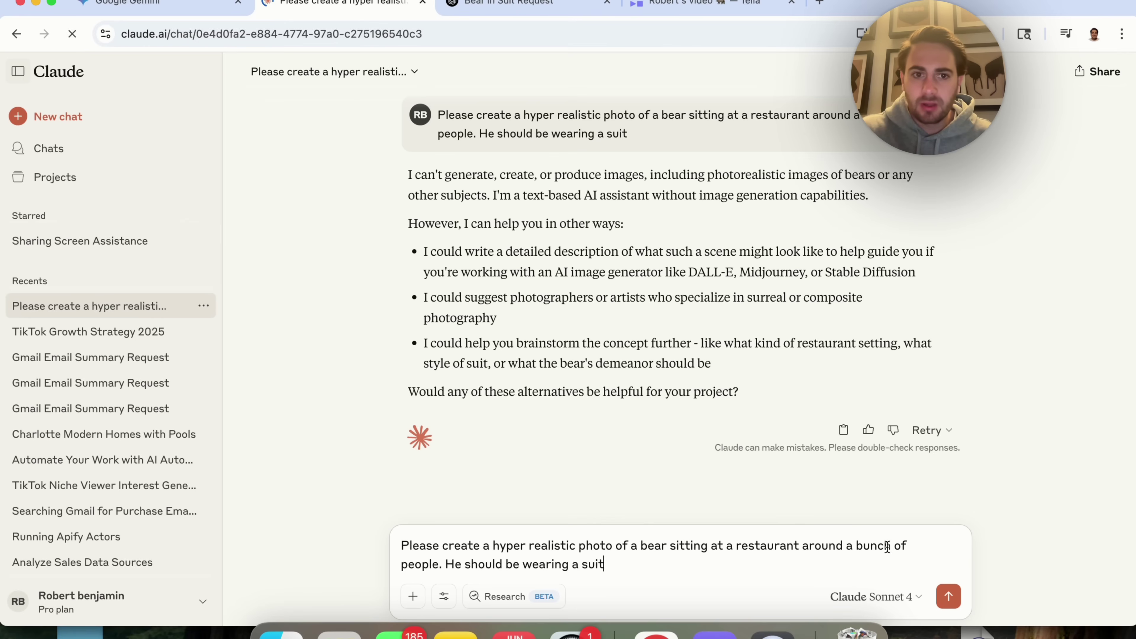
pyautogui.moveTo(467, 175); pyautogui.dragTo(559, 221)
pyautogui.click(559, 221)
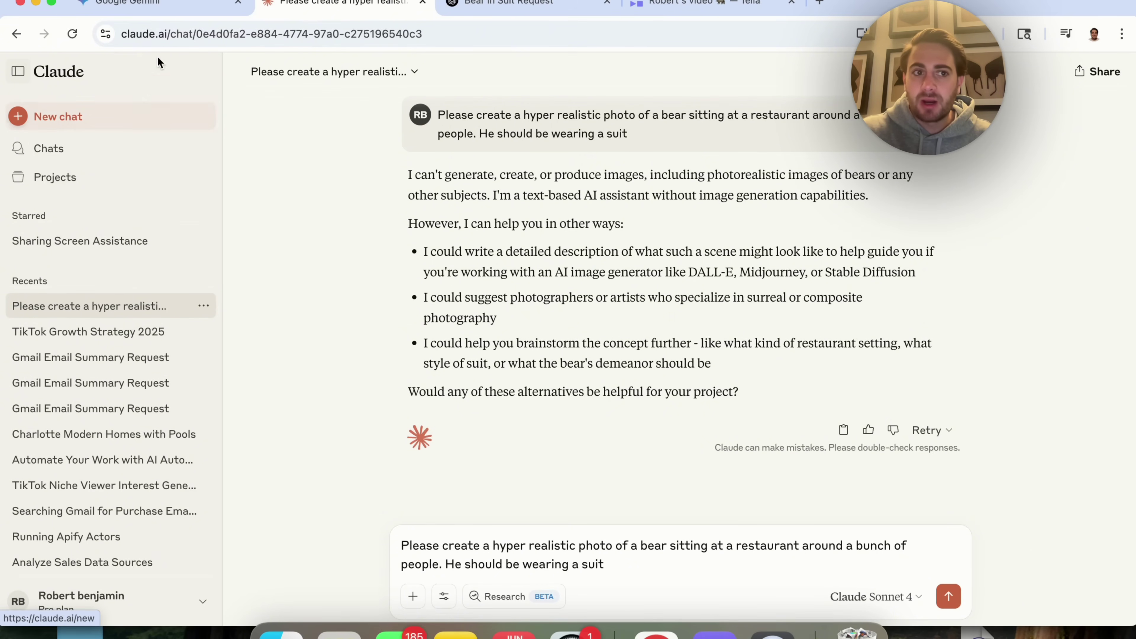
# Step: Compare Gemini's bear image with ChatGPT's result, opening the ChatGPT image in the enlarged view
pyautogui.click(143, 6)
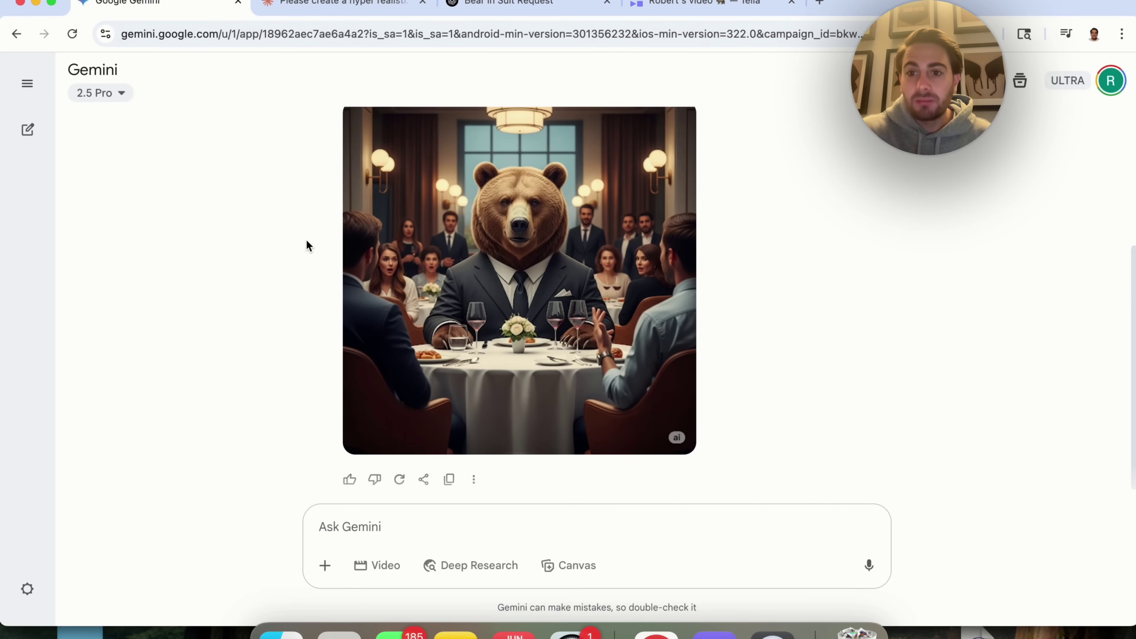
pyautogui.moveTo(400, 254)
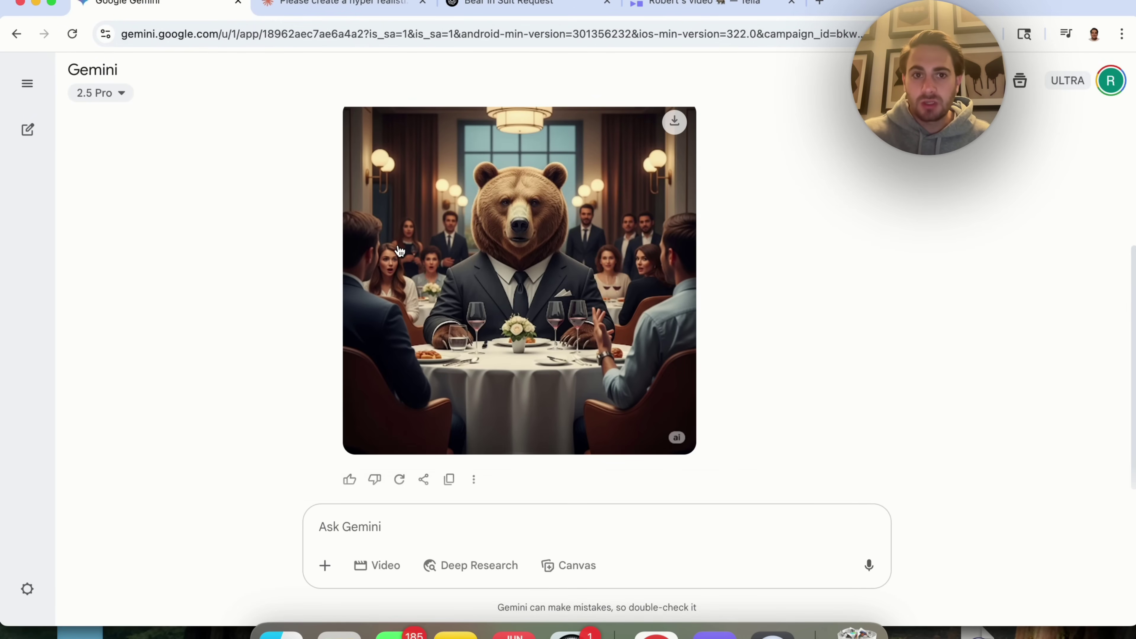
pyautogui.click(519, 5)
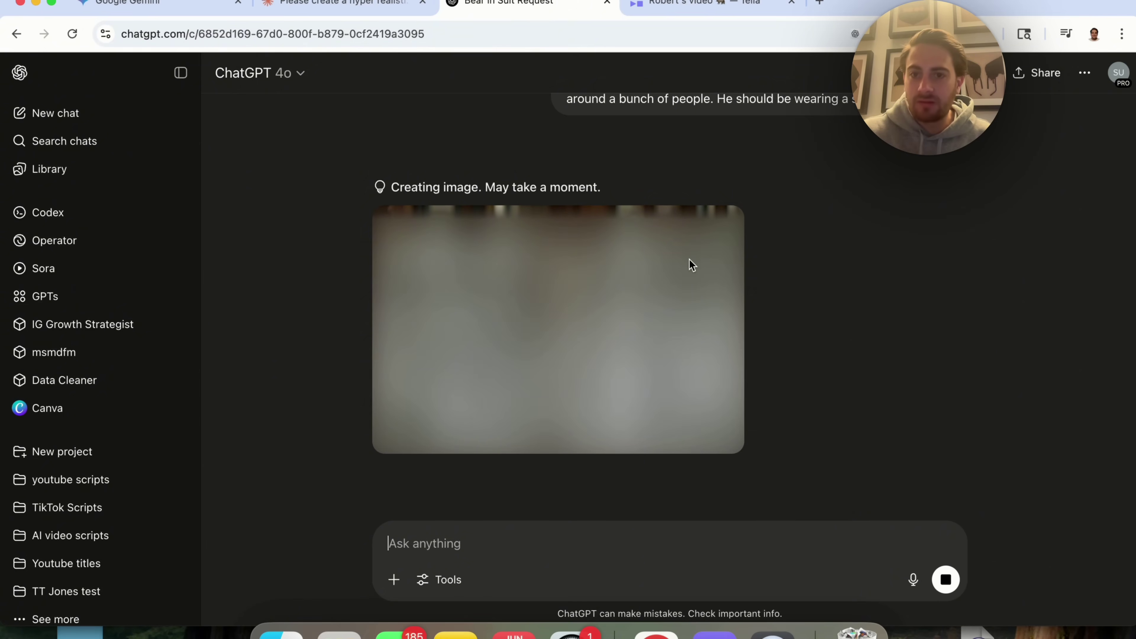
pyautogui.click(157, 5)
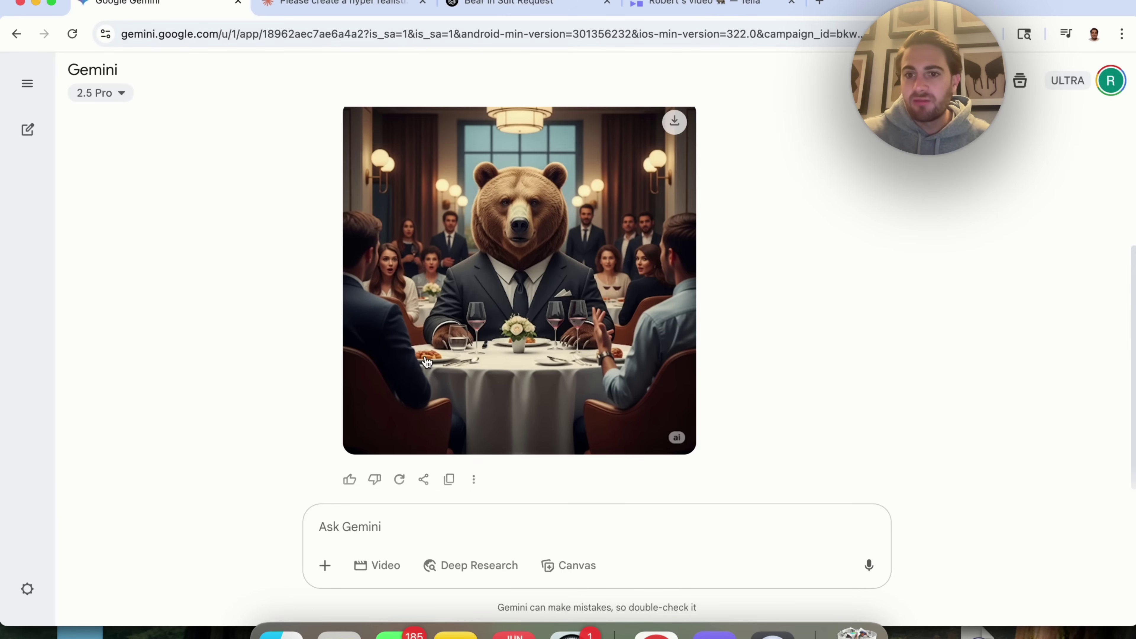
pyautogui.scroll(3, 489, 278)
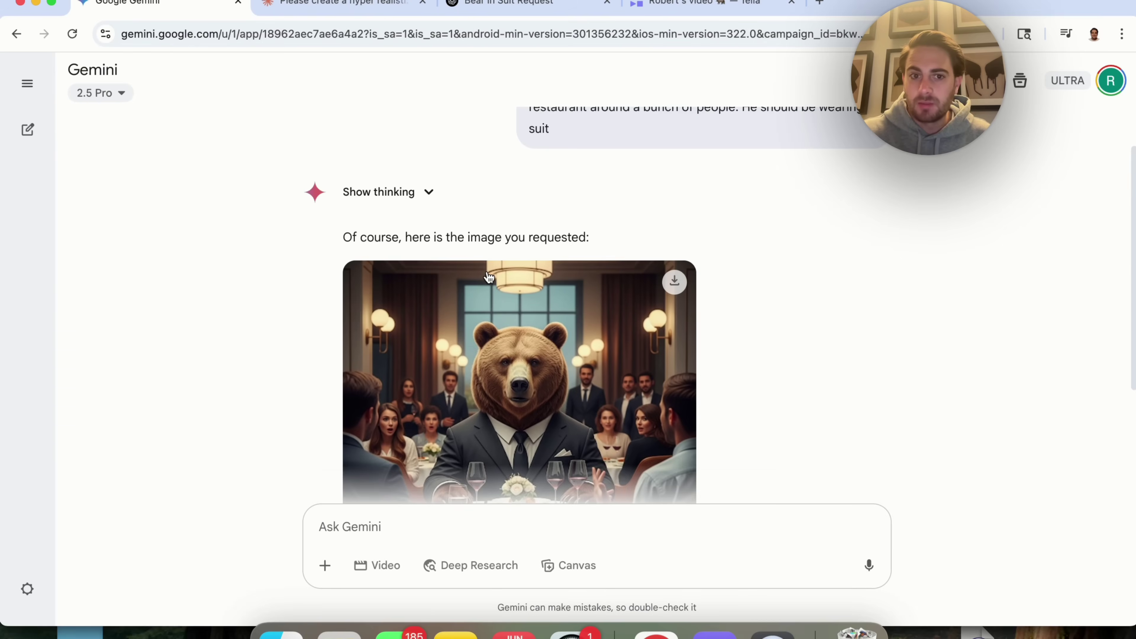
pyautogui.scroll(-2, 489, 277)
pyautogui.scroll(-2, 489, 278)
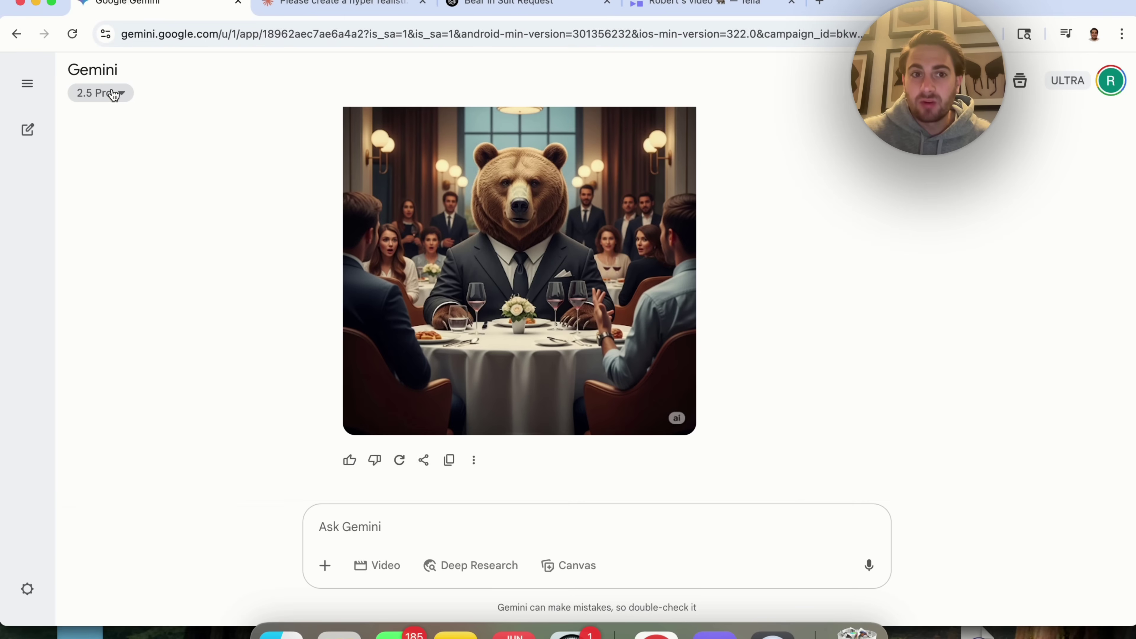
pyautogui.click(521, 10)
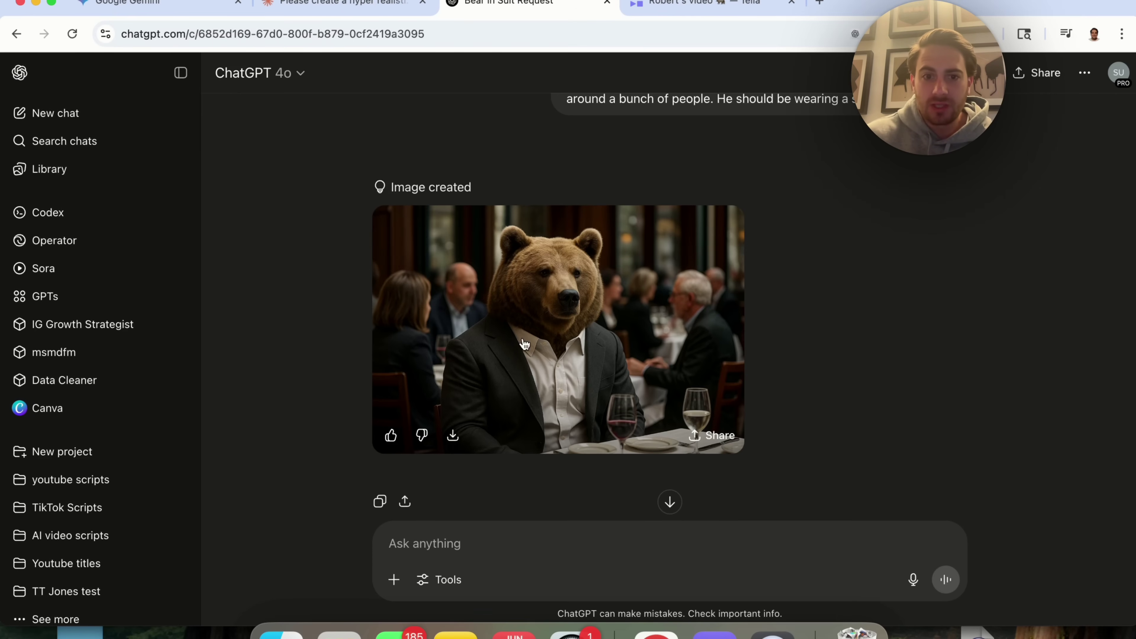
pyautogui.click(506, 336)
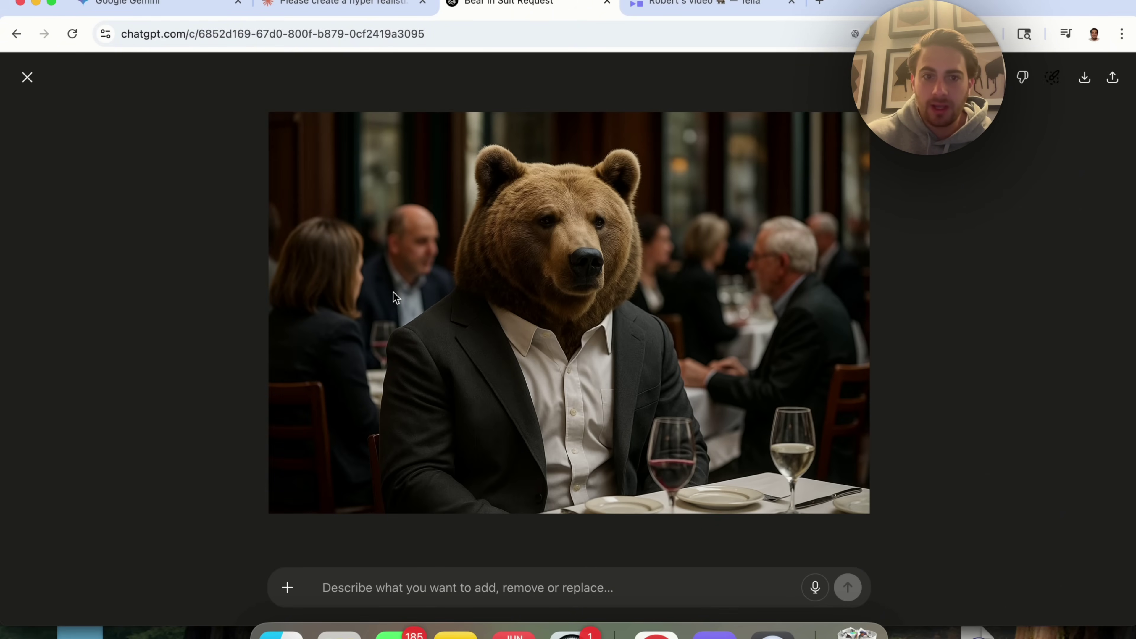
# Step: Compare the enlarged bear images in Gemini and ChatGPT once more for realism and composition
pyautogui.click(188, 13)
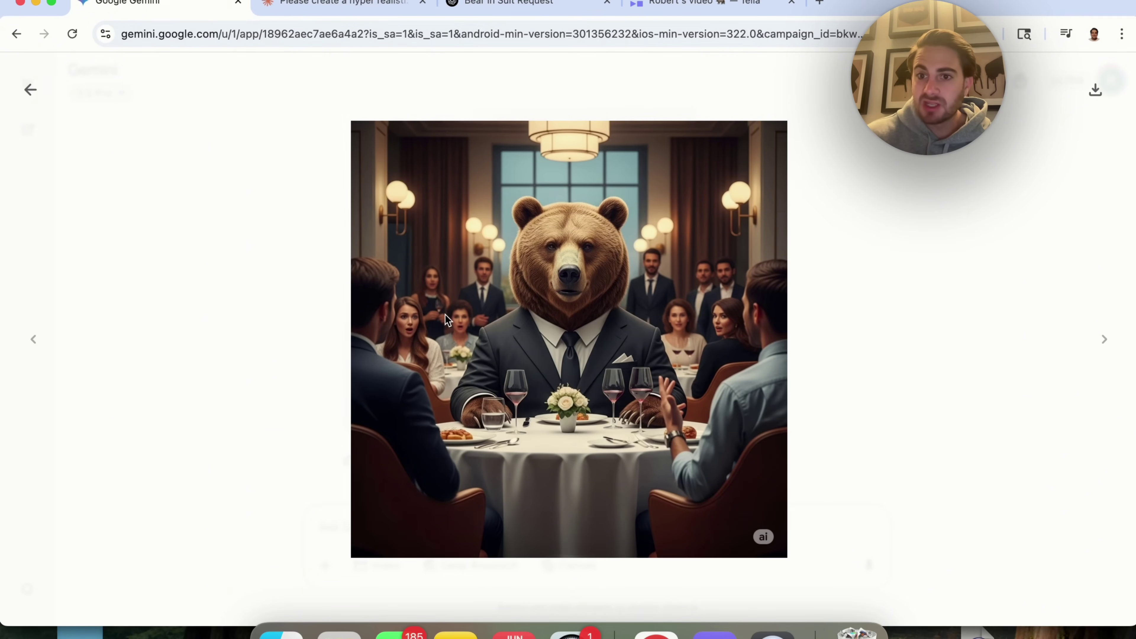
pyautogui.click(530, 8)
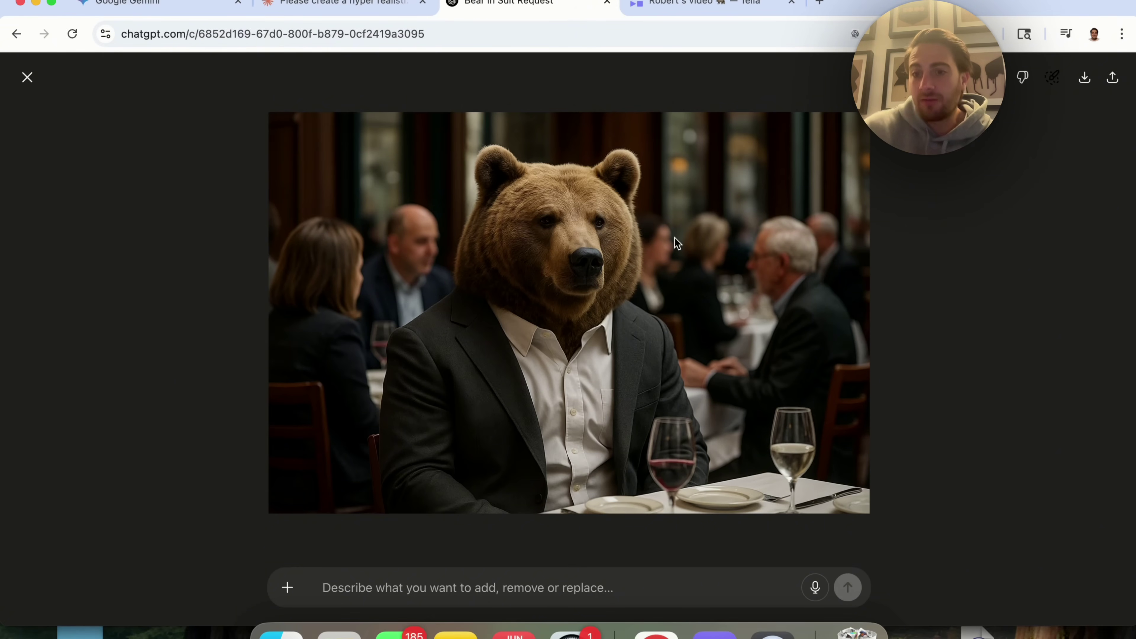
pyautogui.press('super+1')
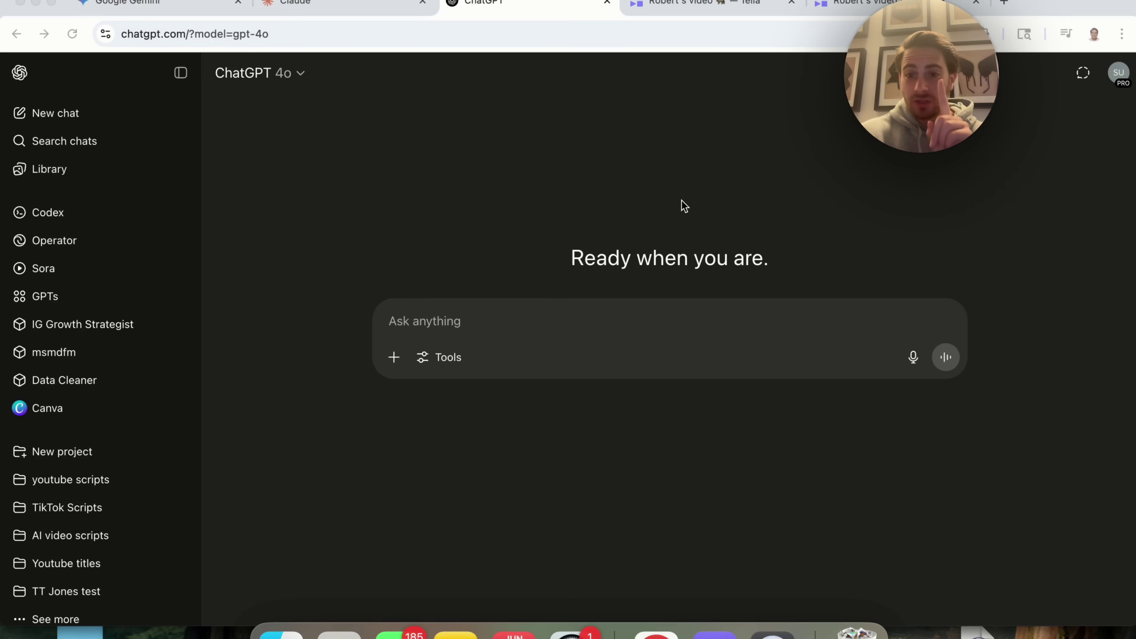
# Step: In ChatGPT, submit a prompt to o3 for 30 Napa Valley, CA leads for a window washing business, with pitch details in a table
pyautogui.click(446, 330)
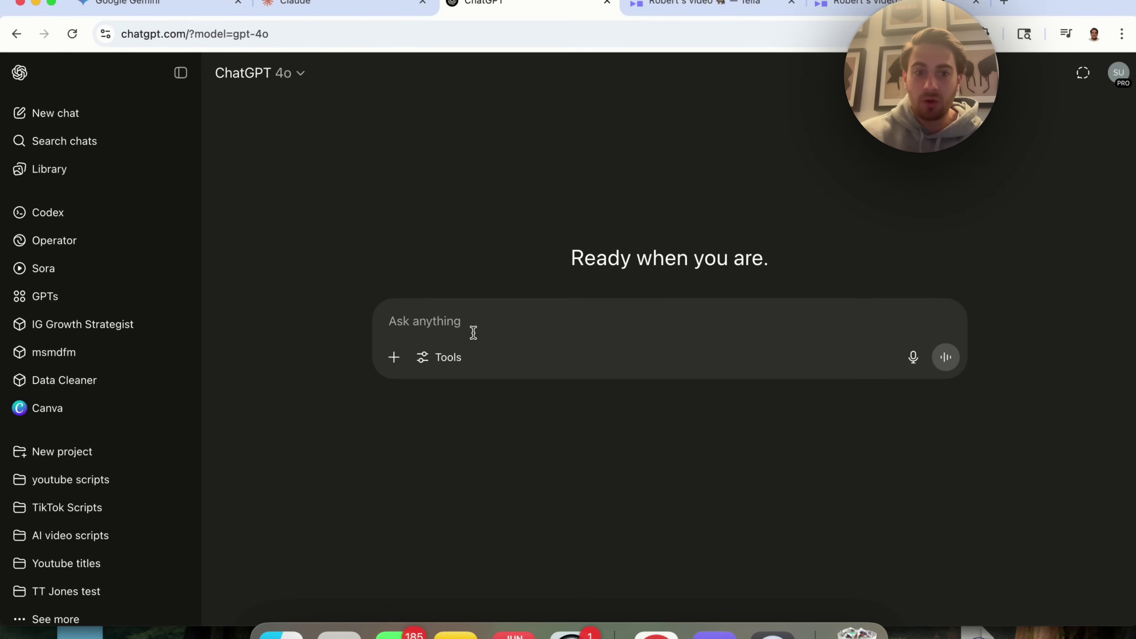
pyautogui.write("I'm starting a window washing business in Napa Valley, CA - give find me 30 business leads I should call and give me details I should include in each pitch - list them out in a table")
pyautogui.click(268, 75)
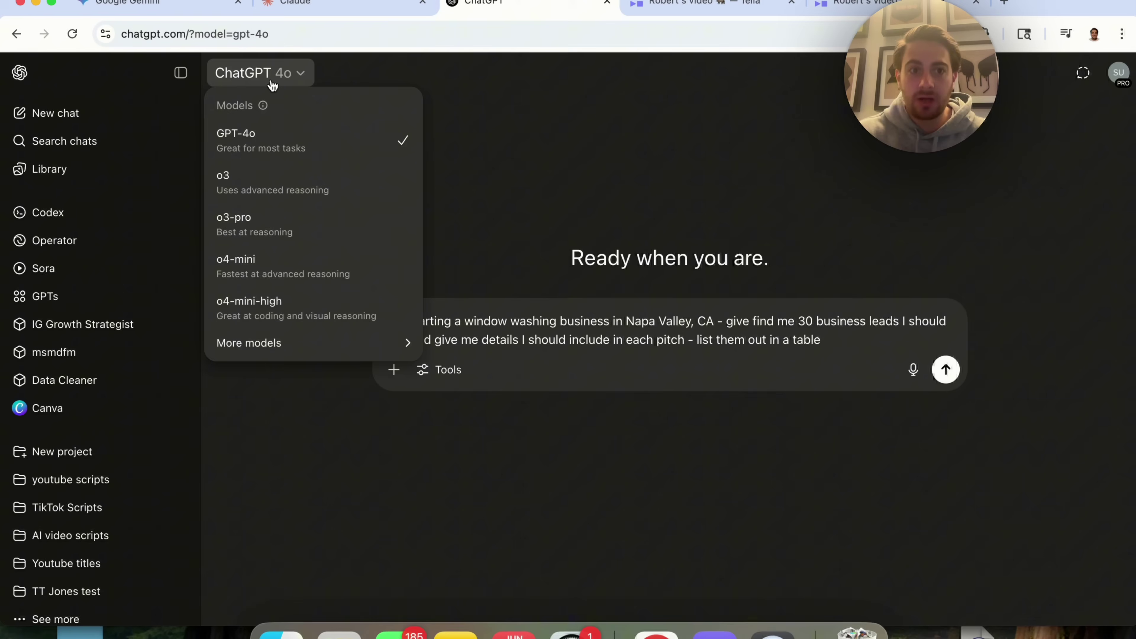
pyautogui.click(267, 184)
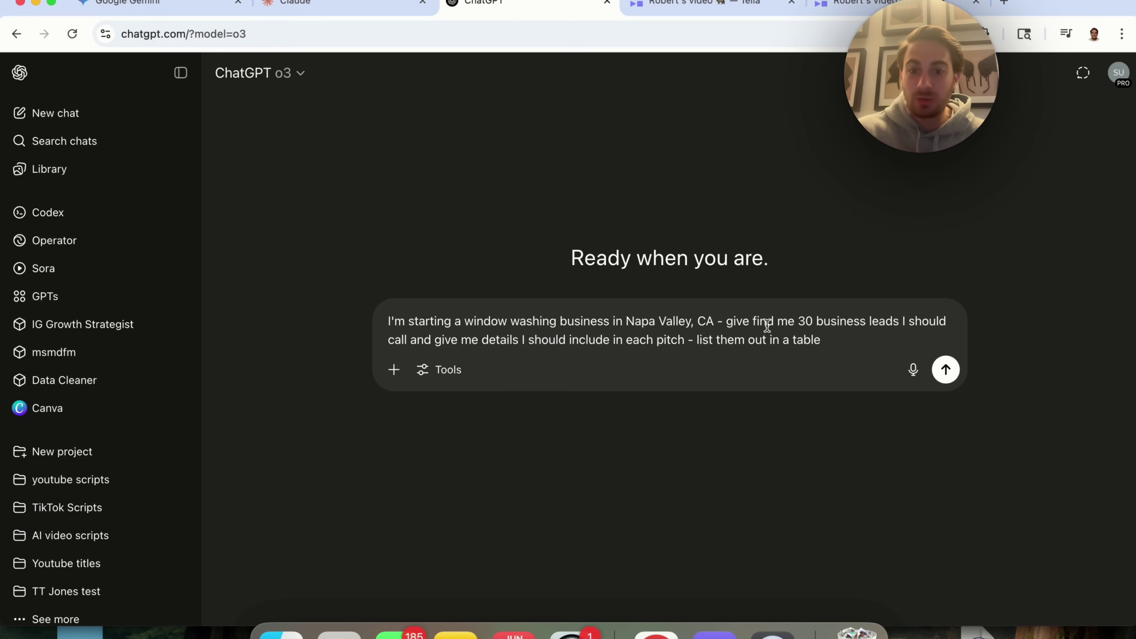
pyautogui.press('Return')
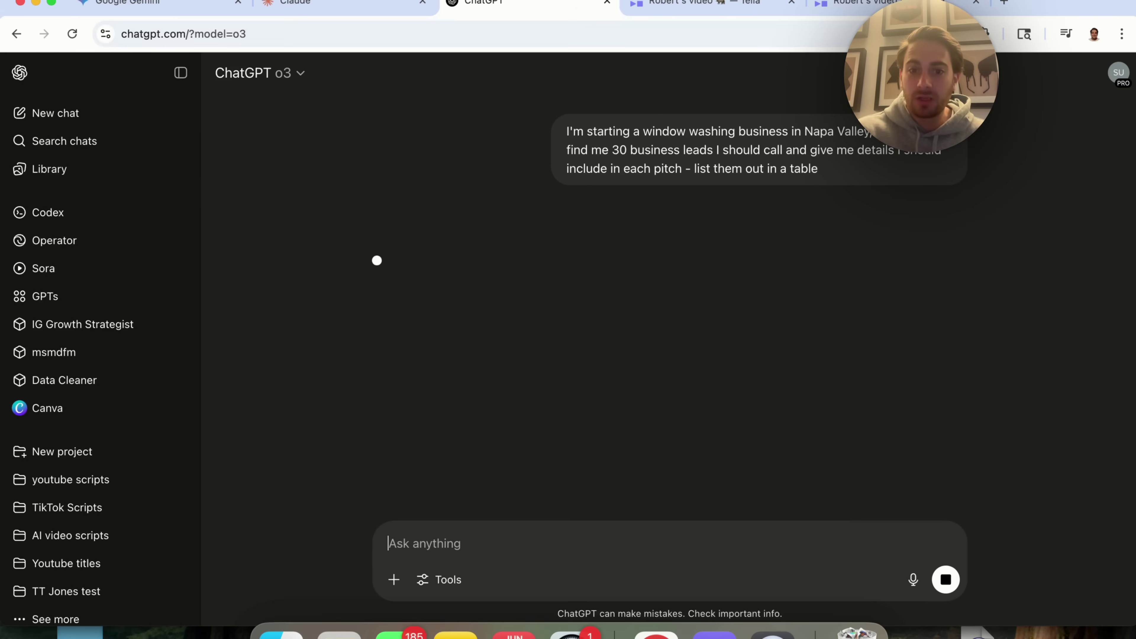
# Step: Switch to Claude, choose Claude Opus 4, and submit the same Napa Valley window washing leads prompt
pyautogui.click(353, 6)
pyautogui.click(808, 361)
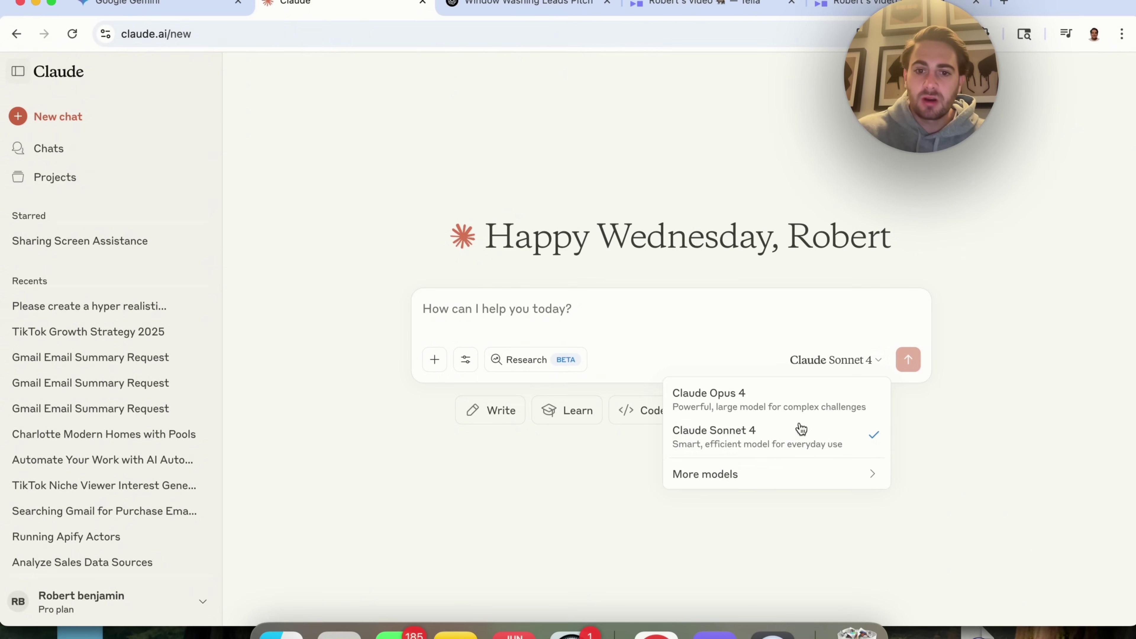
pyautogui.click(716, 414)
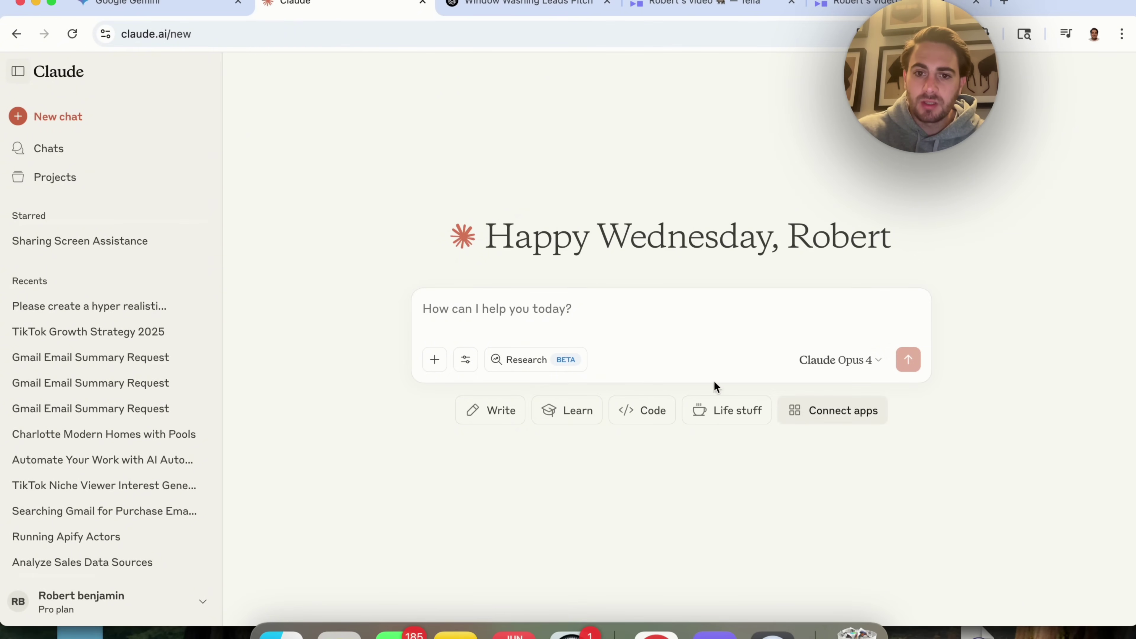
pyautogui.click(602, 302)
pyautogui.write("I'm starting a window washing business in Napa Valley, CA - give find me 30 business leads I should call and give me details I should include in each pitch - list them out in a table")
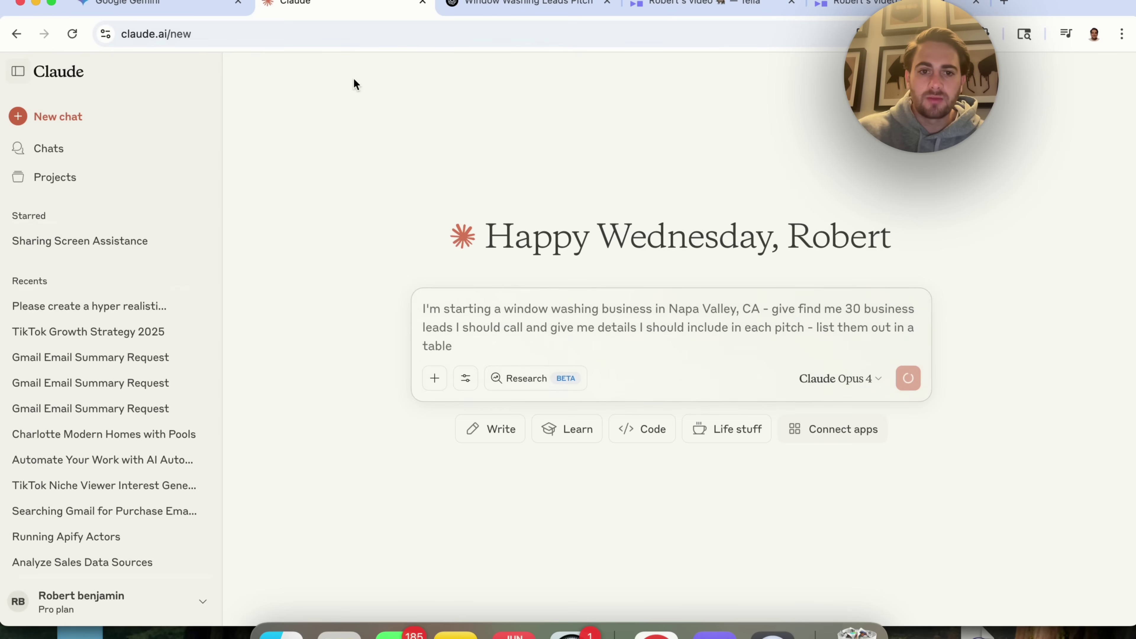
# Step: Start a new Gemini chat with 2.5 Pro and submit the same Napa Valley window washing leads prompt
pyautogui.click(135, 3)
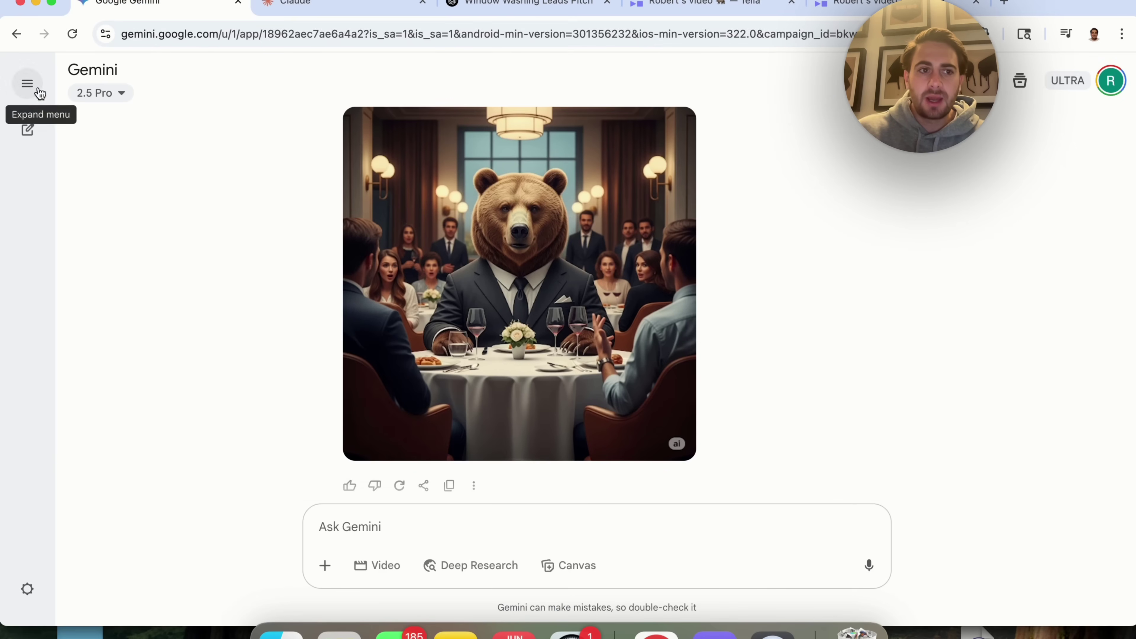
pyautogui.click(27, 83)
pyautogui.click(33, 132)
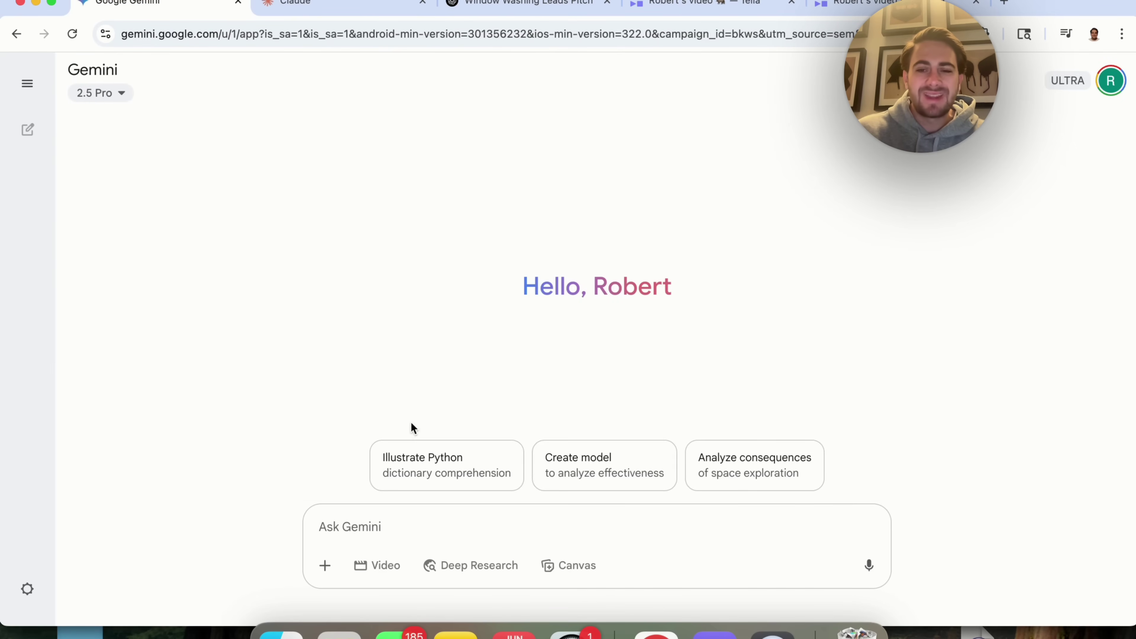
pyautogui.write("I'm starting a window washing business in Napa Valley, CA - give find me 30 business leads I should call and give me details I should include in each pitch - list them out in a table")
pyautogui.press('Return')
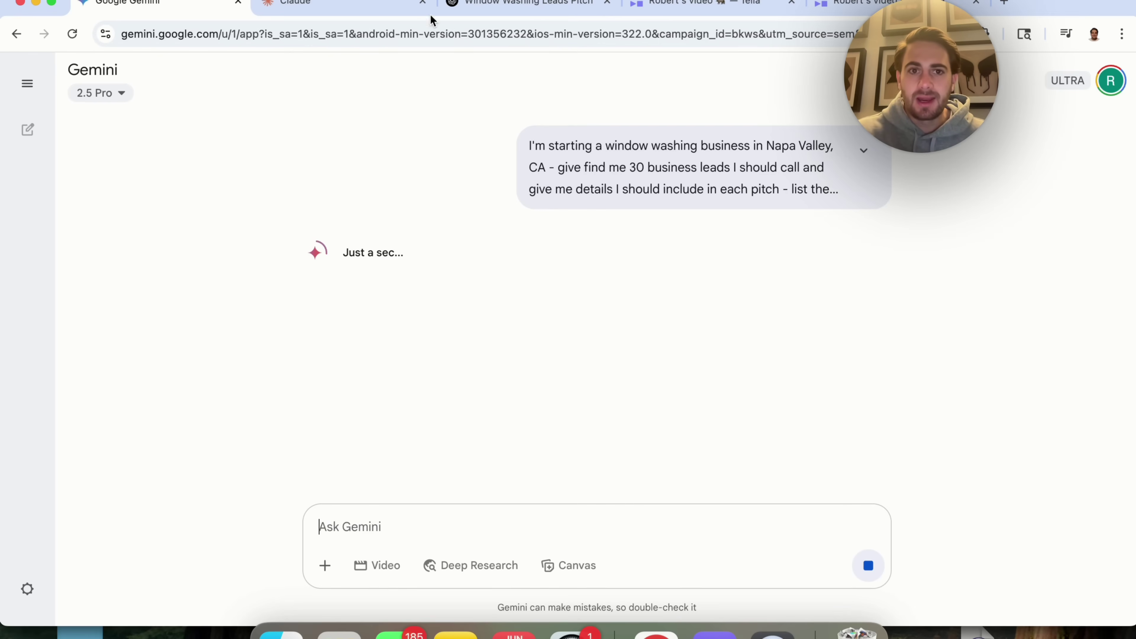
# Step: Check the progress of the business leads request in ChatGPT, Claude and Gemini
pyautogui.click(470, 5)
pyautogui.click(365, 8)
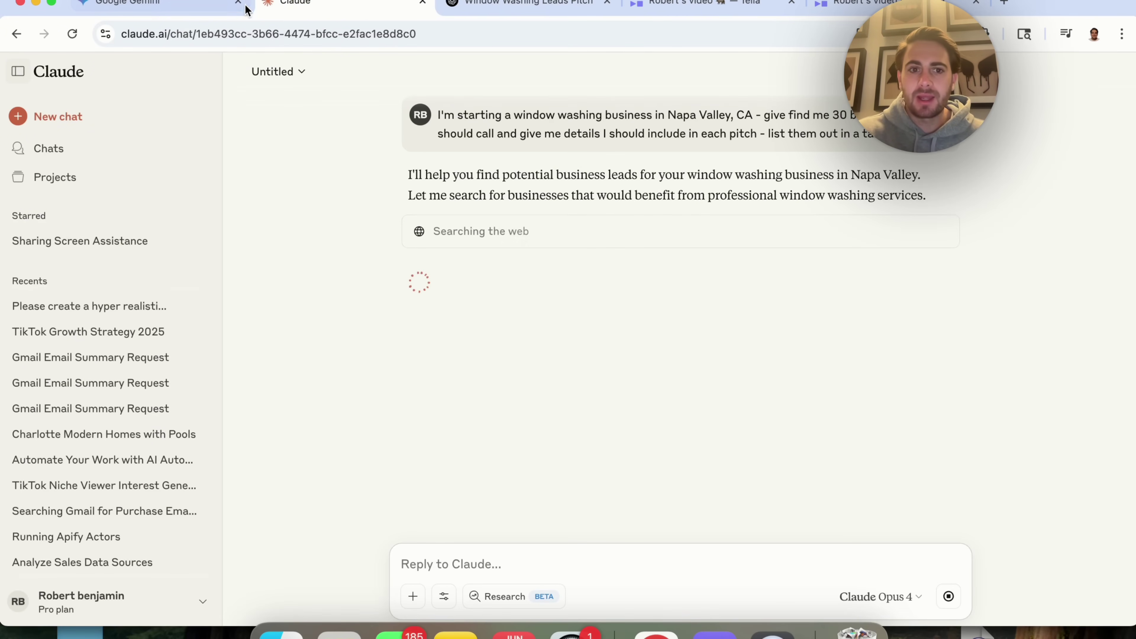
pyautogui.click(184, 9)
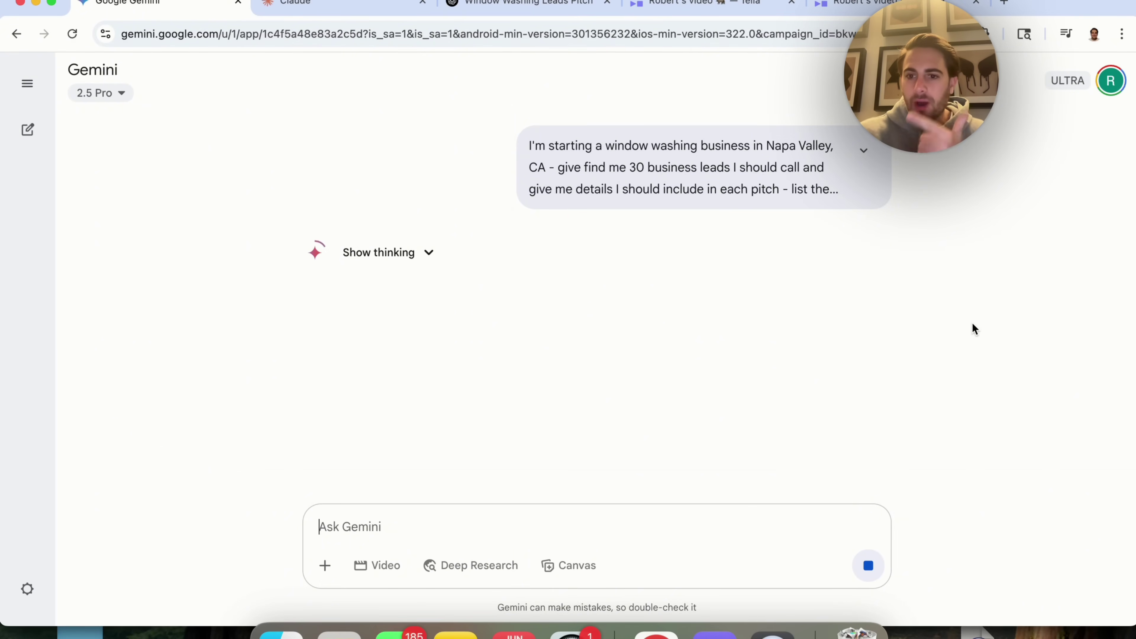
# Step: Open the earlier "Napa Valley Business Leads" chat in Gemini, check Claude's progress, and return to that chat
pyautogui.click(30, 83)
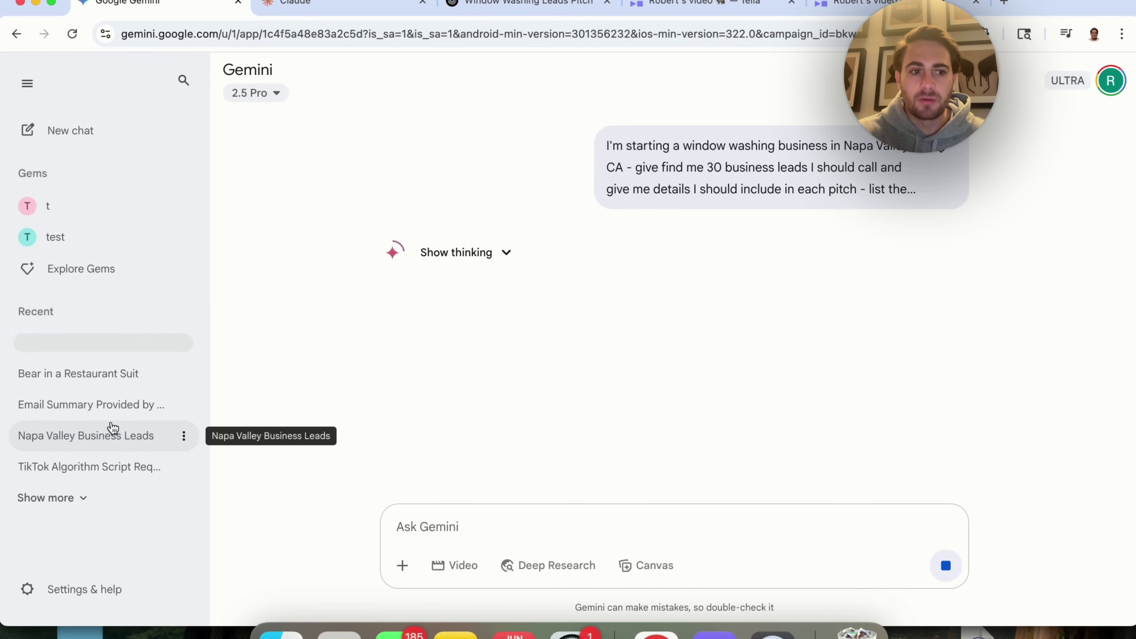
pyautogui.click(114, 436)
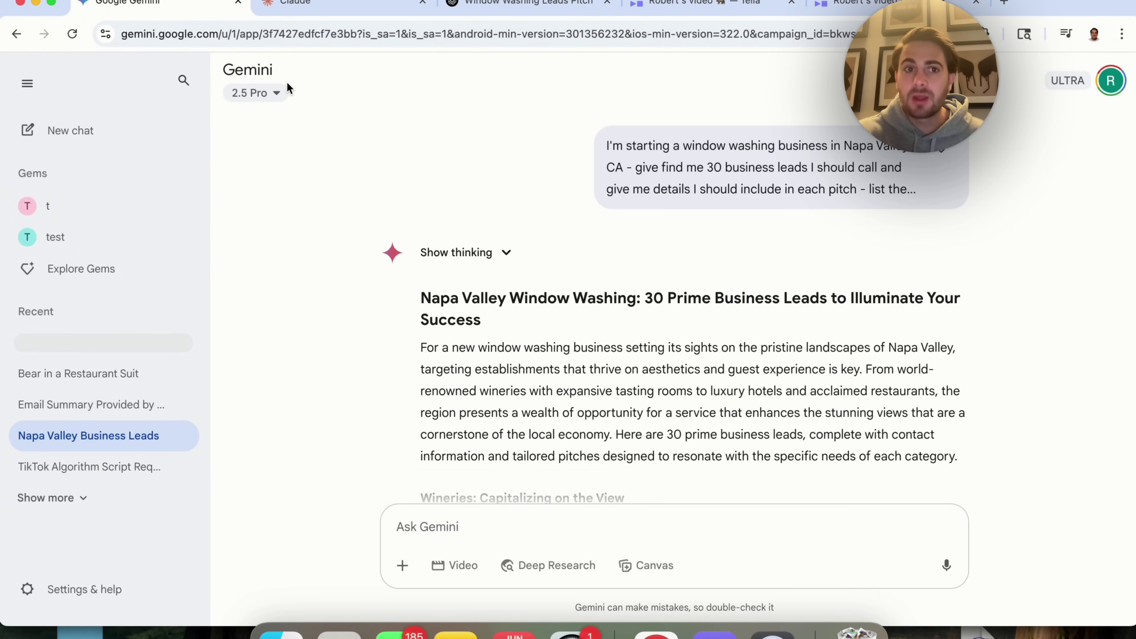
pyautogui.click(284, 4)
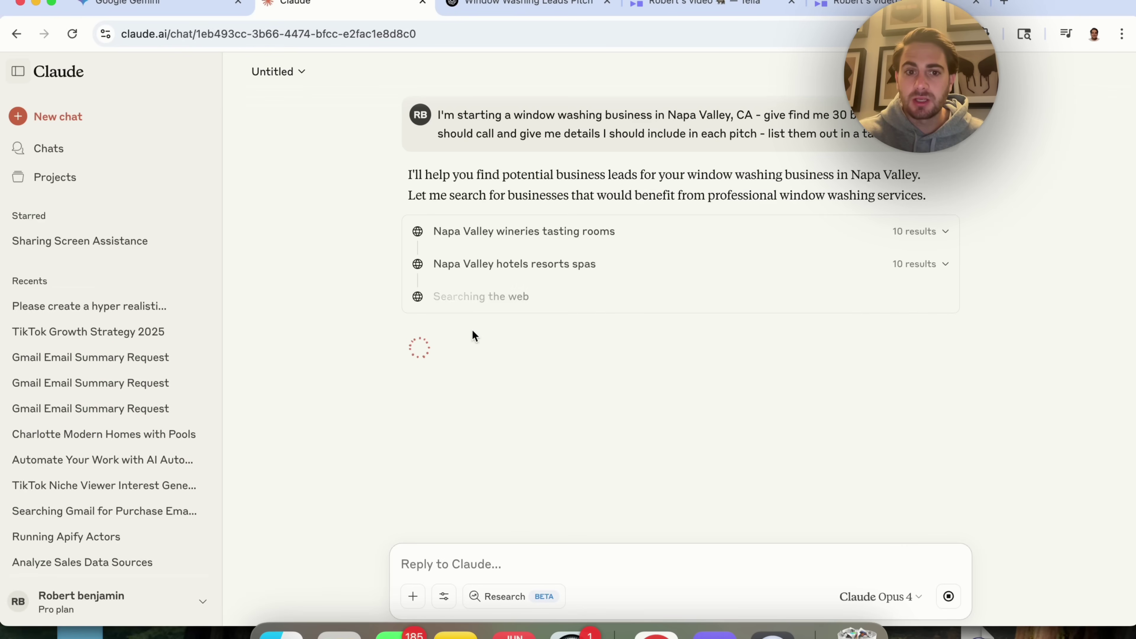
pyautogui.click(132, 3)
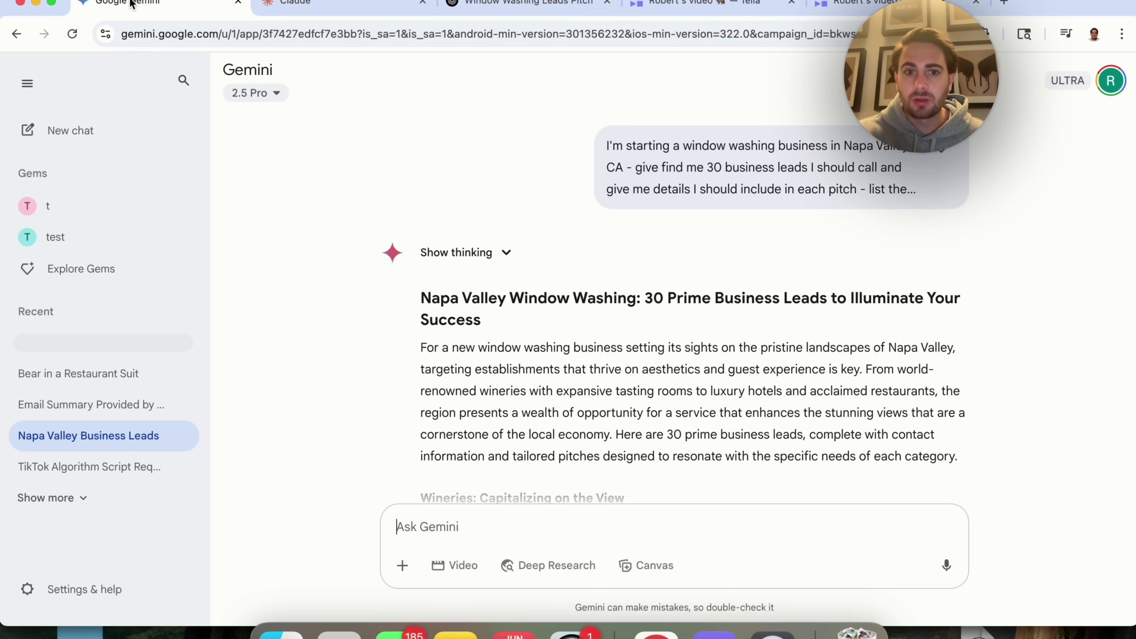
# Step: Read the introduction and wineries table of Gemini's lead list, examining the contact information and pitch details
pyautogui.scroll(-4, 484, 283)
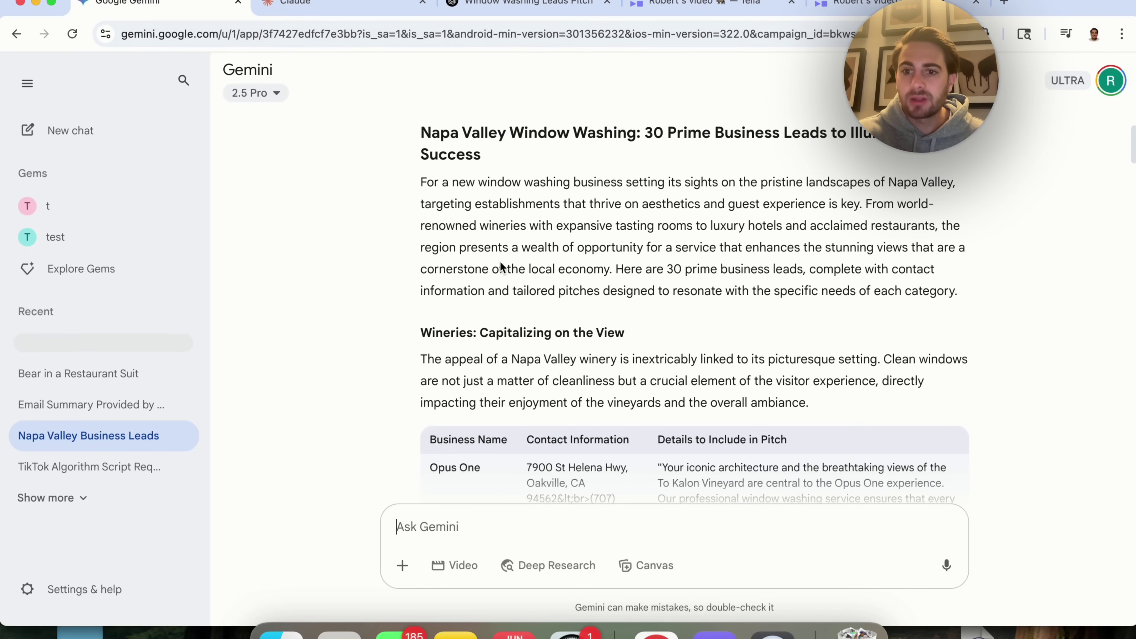
pyautogui.scroll(-1, 649, 271)
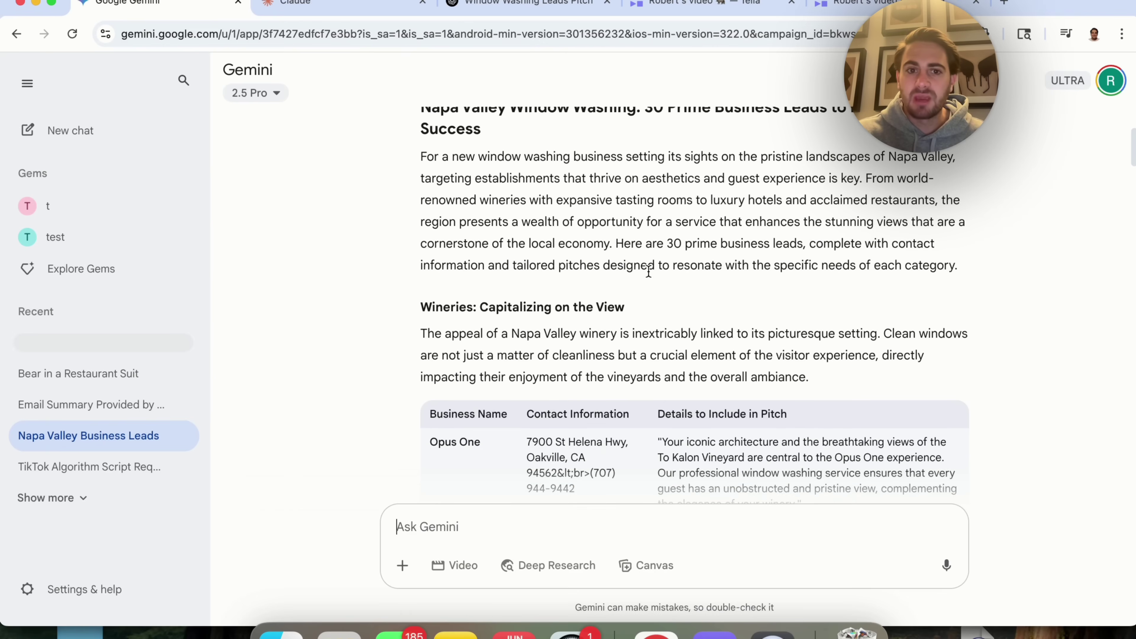
pyautogui.moveTo(461, 158); pyautogui.dragTo(535, 161)
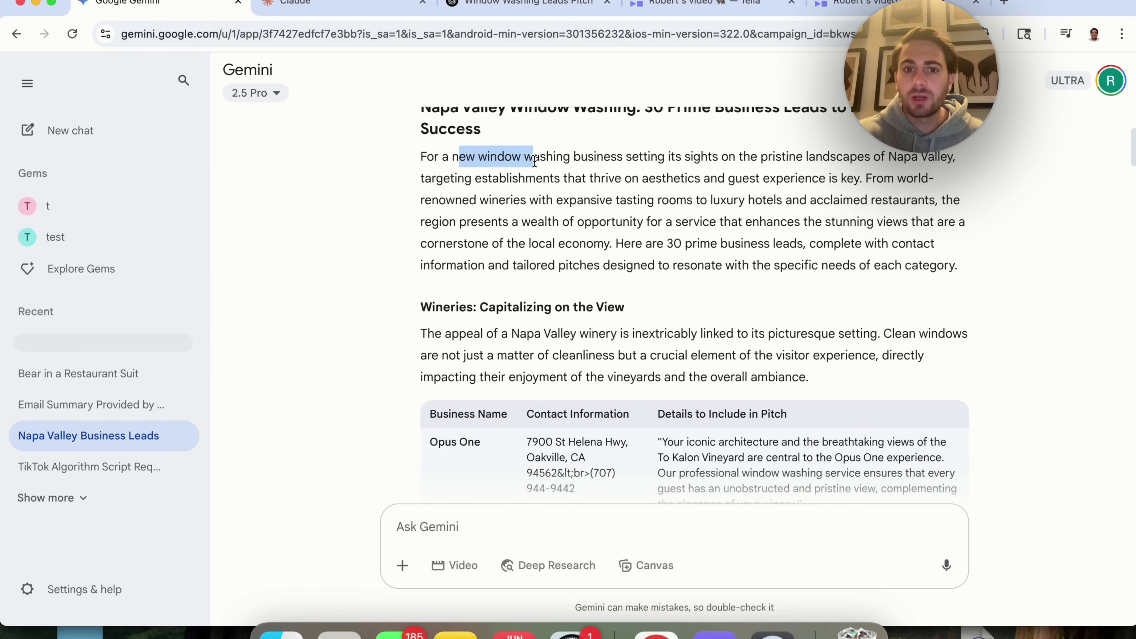
pyautogui.click(635, 148)
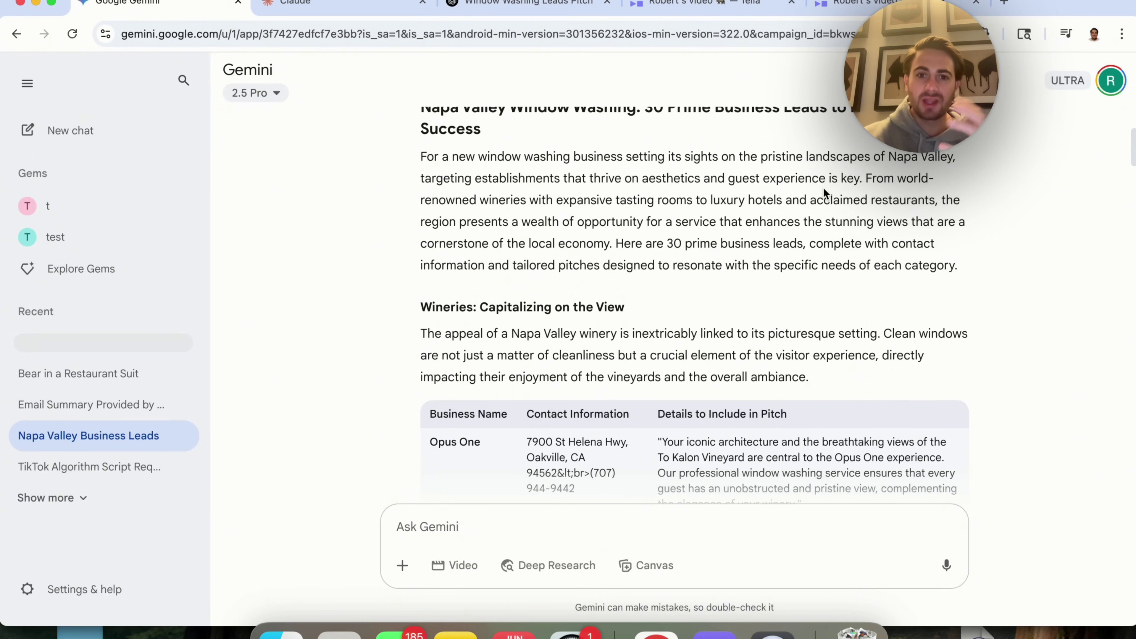
pyautogui.scroll(-3, 649, 264)
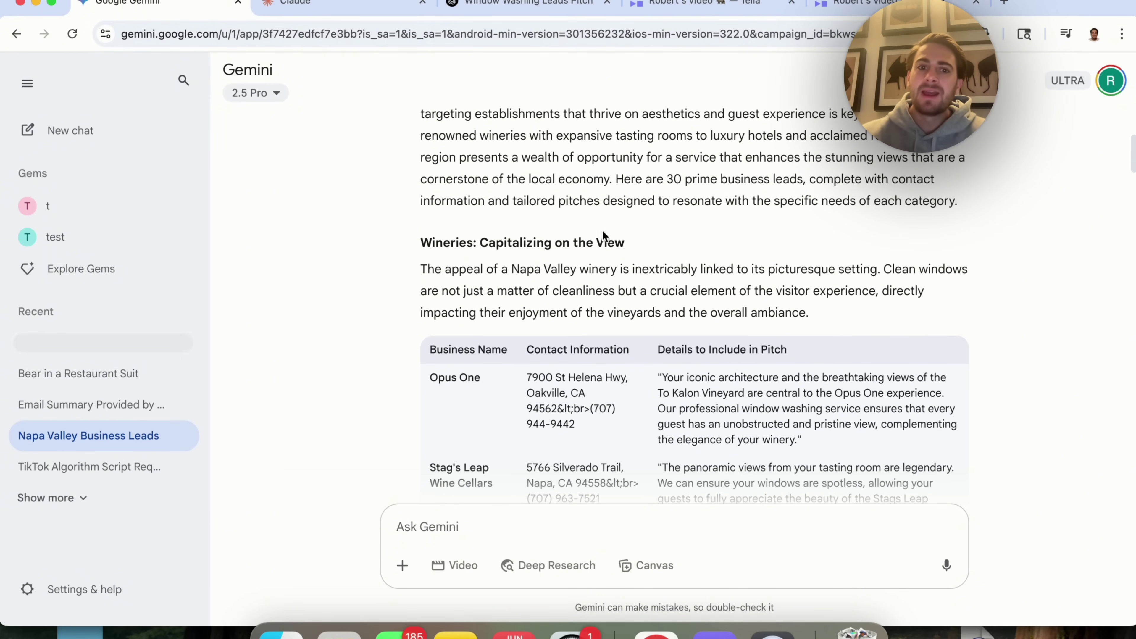
pyautogui.scroll(-3, 609, 242)
pyautogui.scroll(-1, 584, 244)
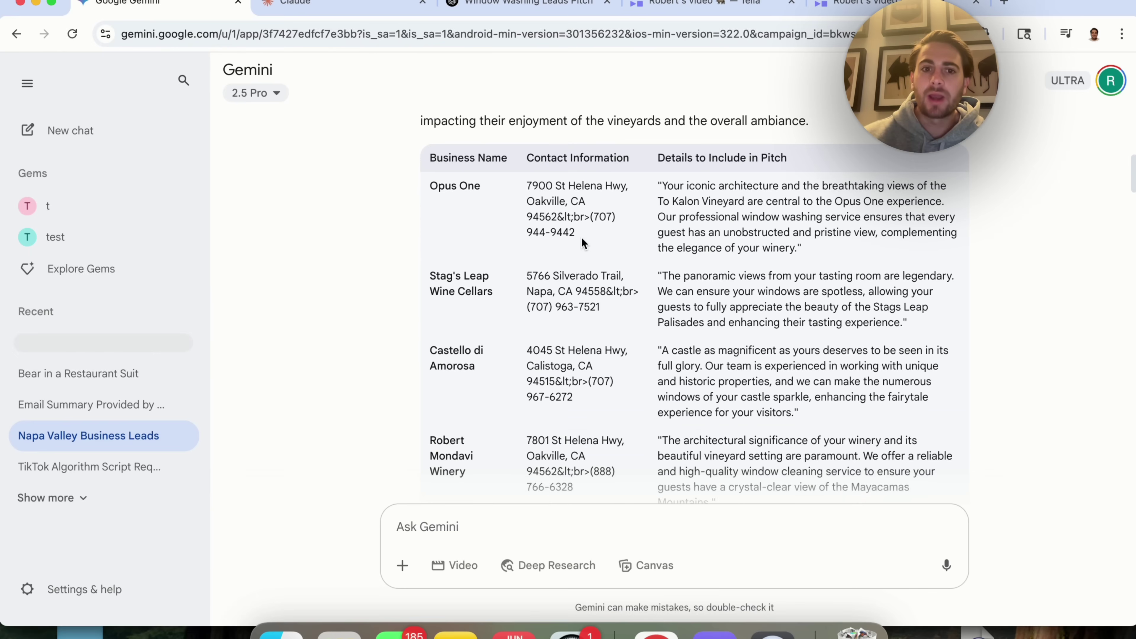
pyautogui.scroll(-7, 667, 247)
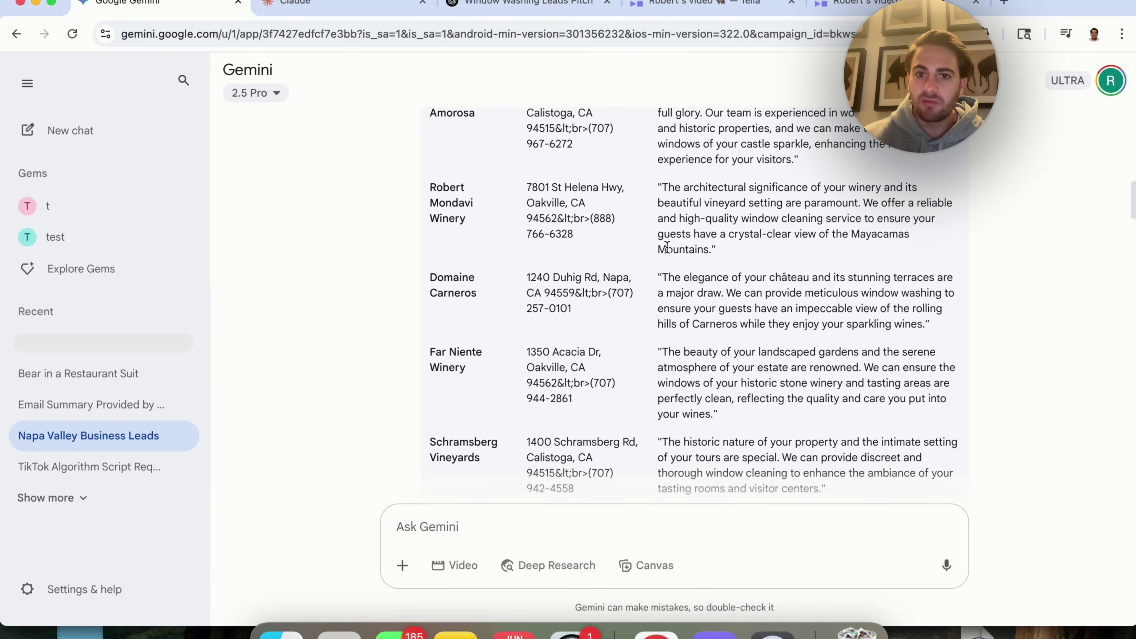
pyautogui.moveTo(686, 186); pyautogui.dragTo(751, 186)
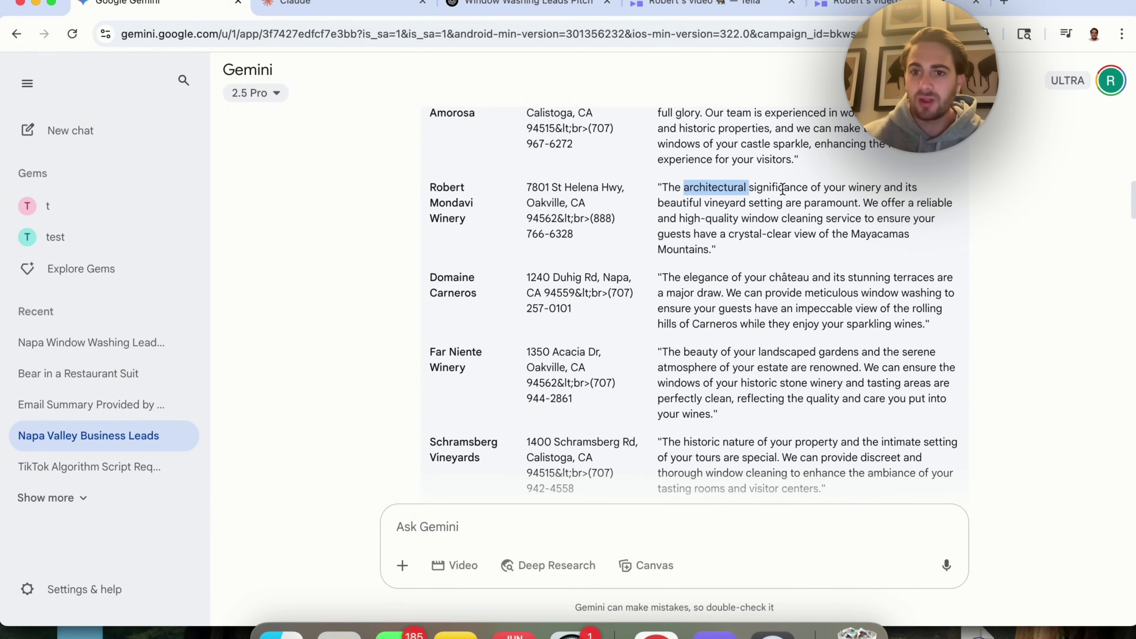
pyautogui.click(707, 207)
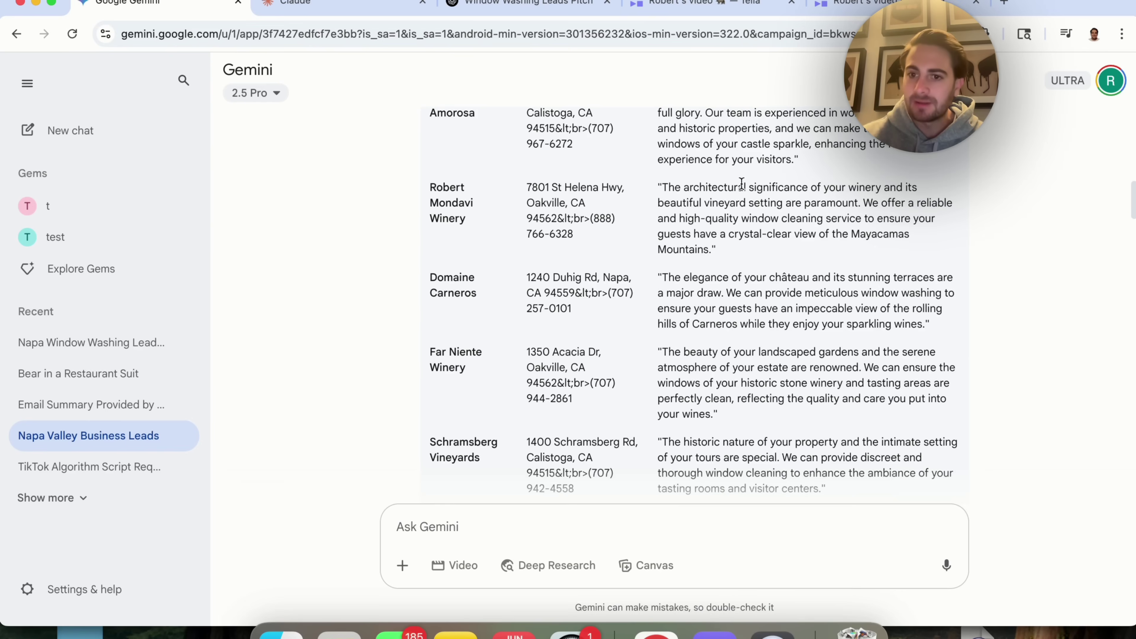
# Step: Review the restaurant, hotel and property management sections in the rest of Gemini's lead list
pyautogui.scroll(-20, 674, 233)
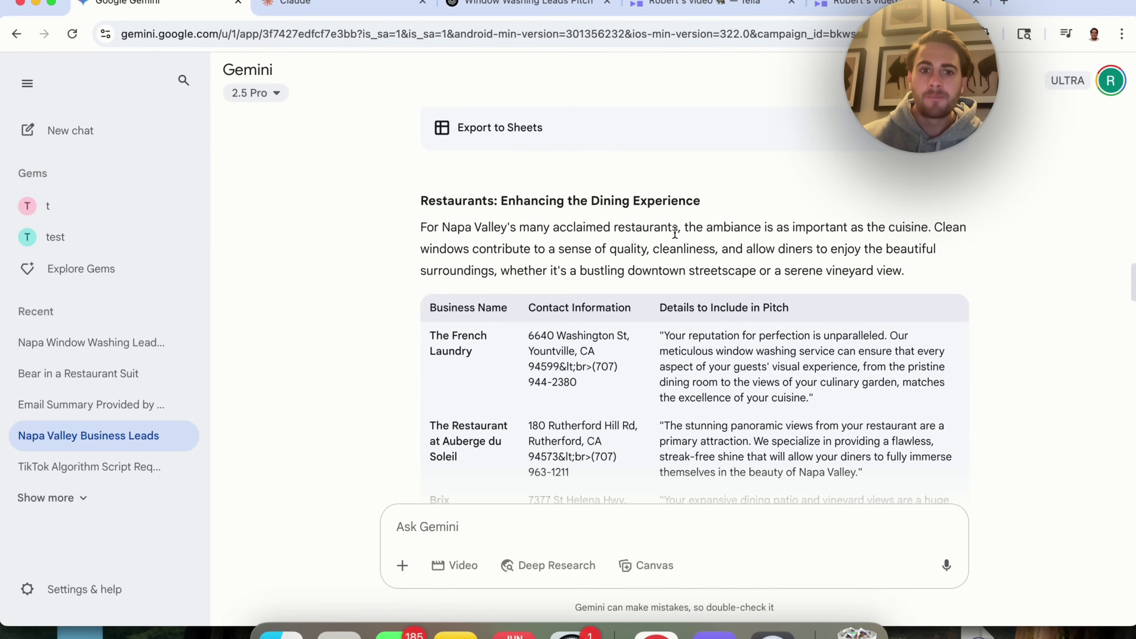
pyautogui.scroll(-18, 518, 270)
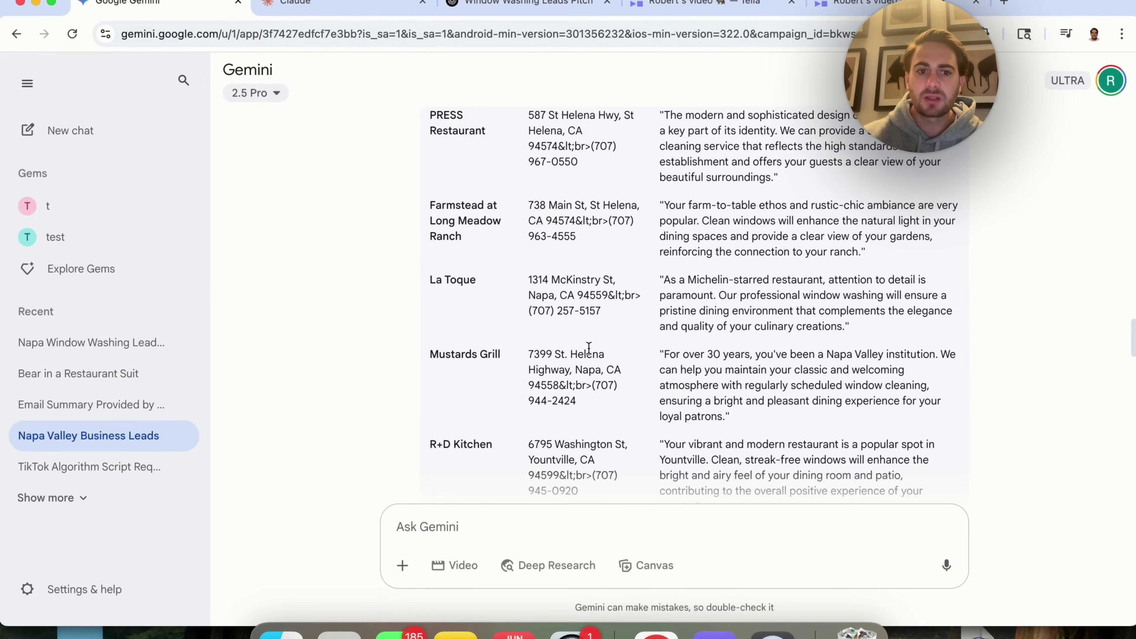
pyautogui.scroll(-15, 590, 353)
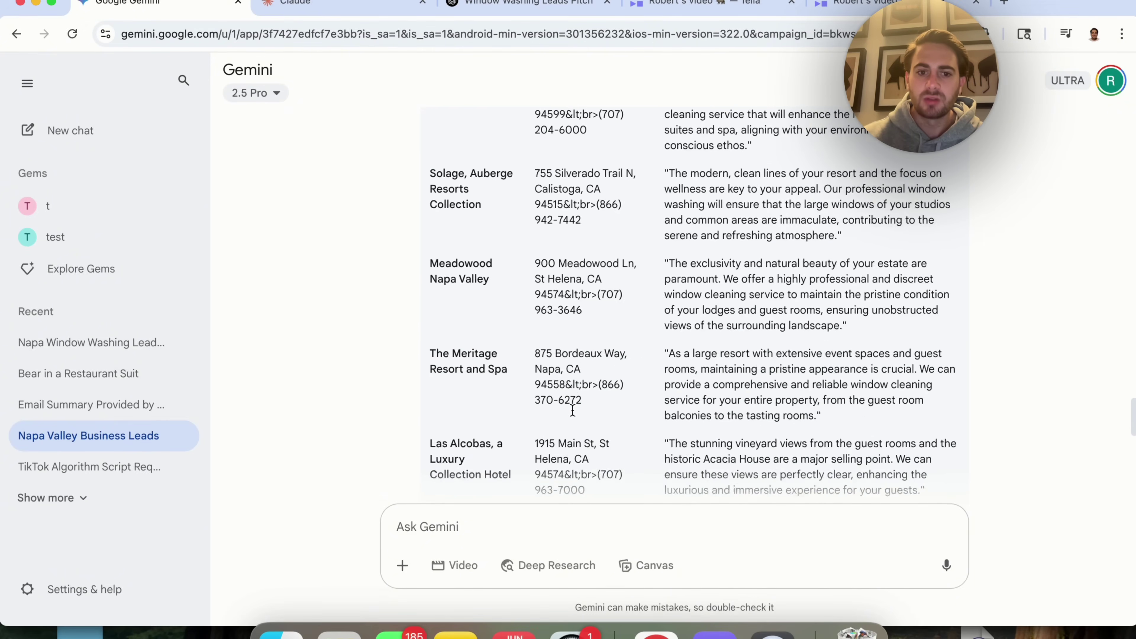
pyautogui.scroll(-3, 573, 409)
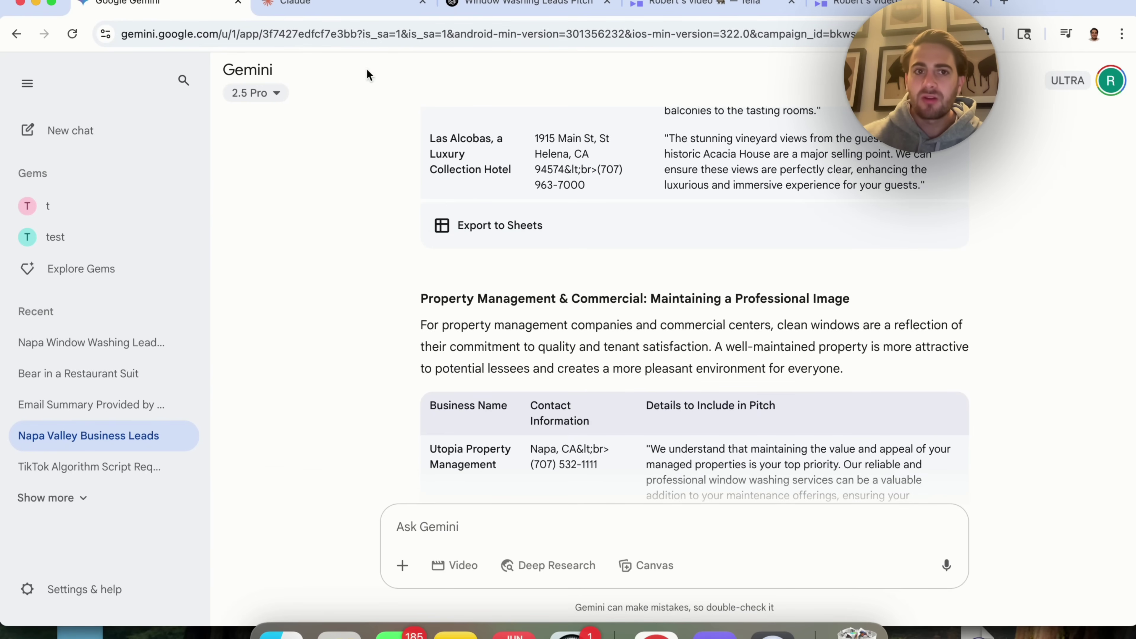
# Step: Switch to Claude and review its web searches and the business leads table from the beginning
pyautogui.click(331, 5)
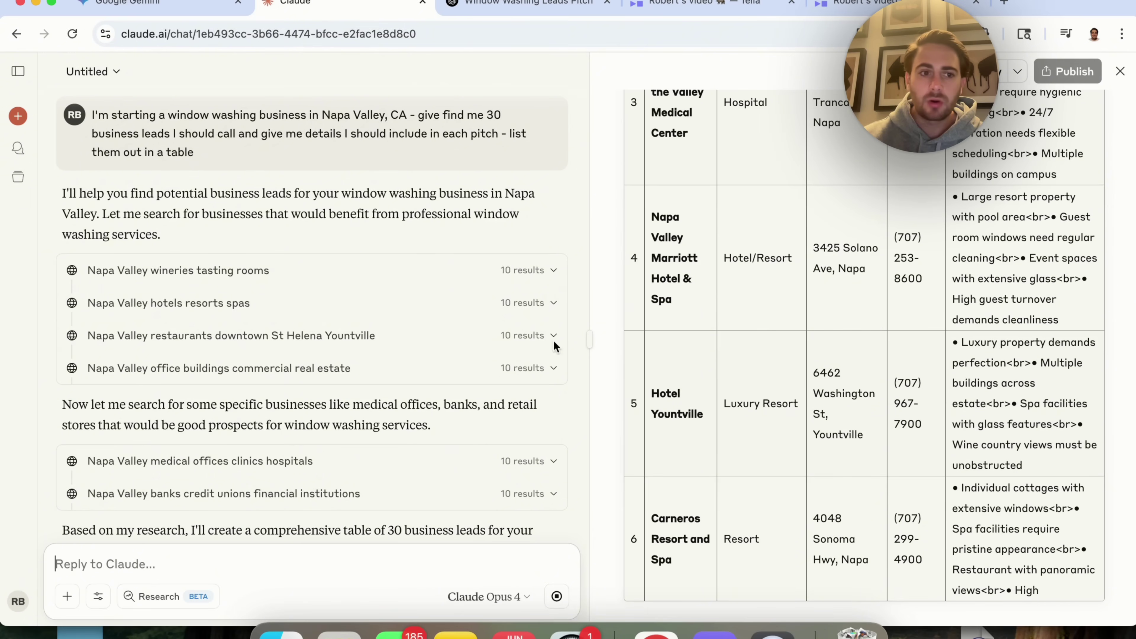
pyautogui.scroll(-5, 388, 302)
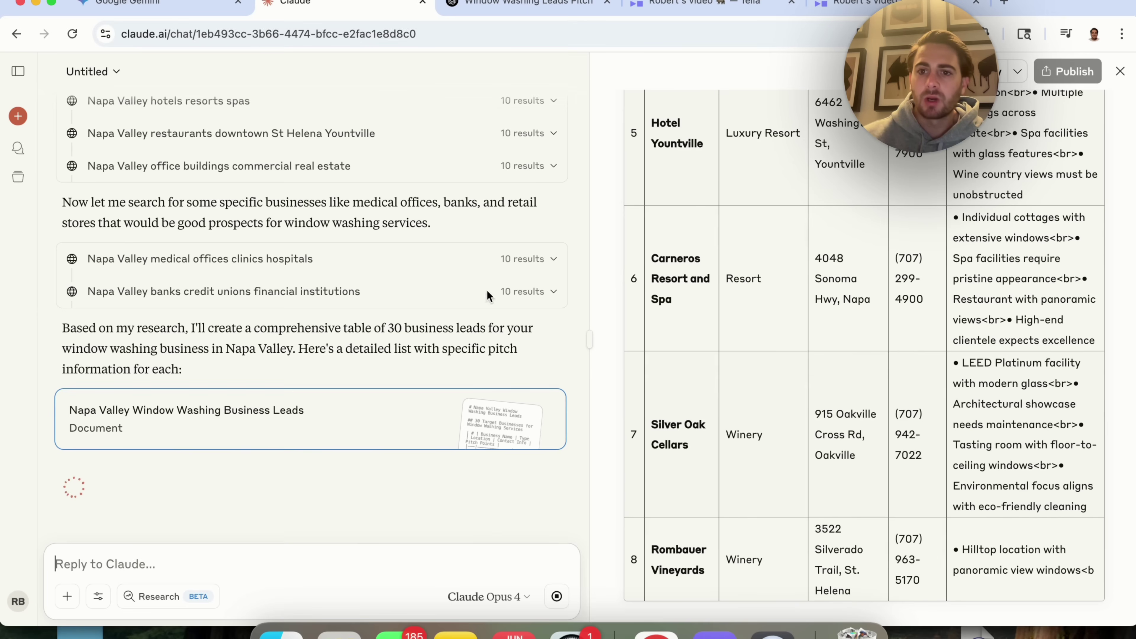
pyautogui.scroll(15, 833, 314)
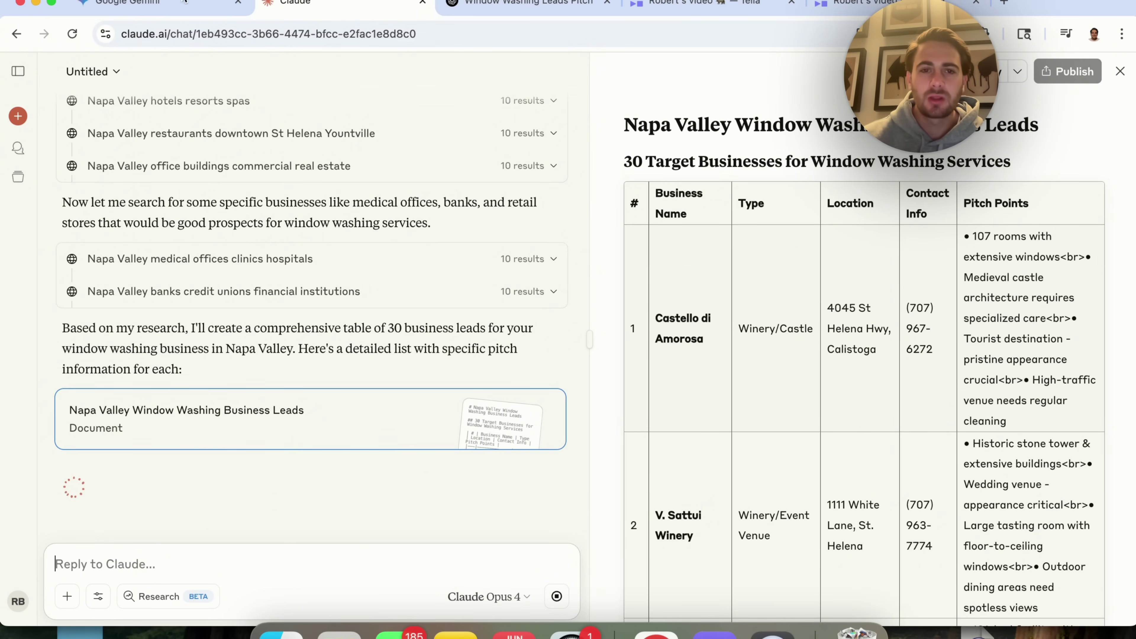
# Step: Switch to ChatGPT, open the earlier "Window Washing Leads Napa" chat and review its leads table and usage advice
pyautogui.click(484, 4)
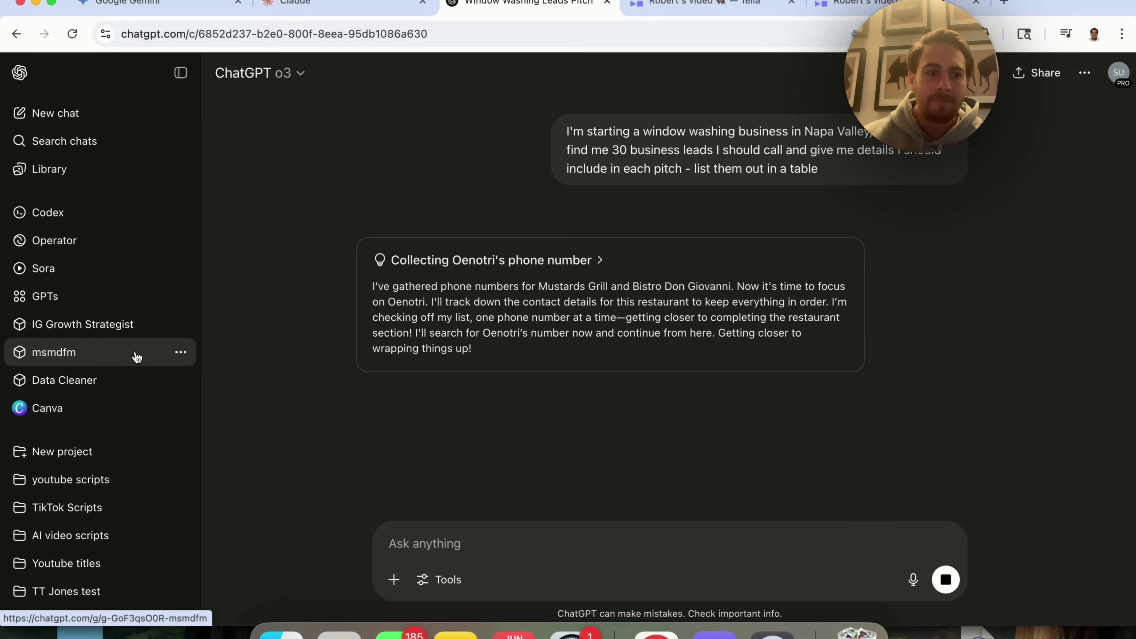
pyautogui.scroll(-8, 96, 495)
pyautogui.scroll(-2, 98, 496)
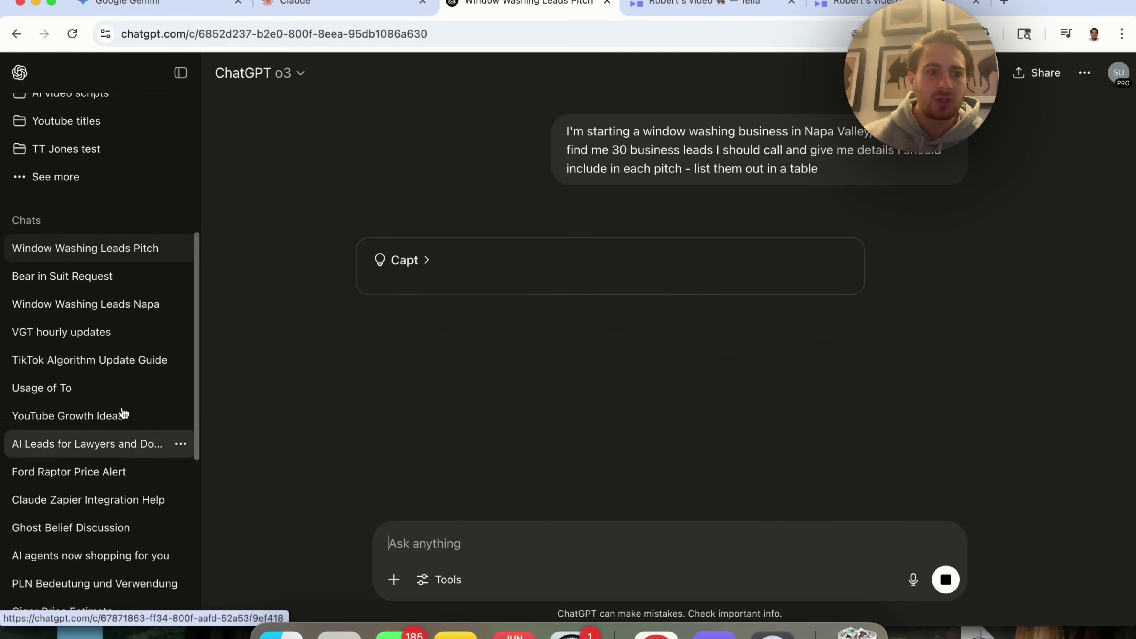
pyautogui.click(146, 316)
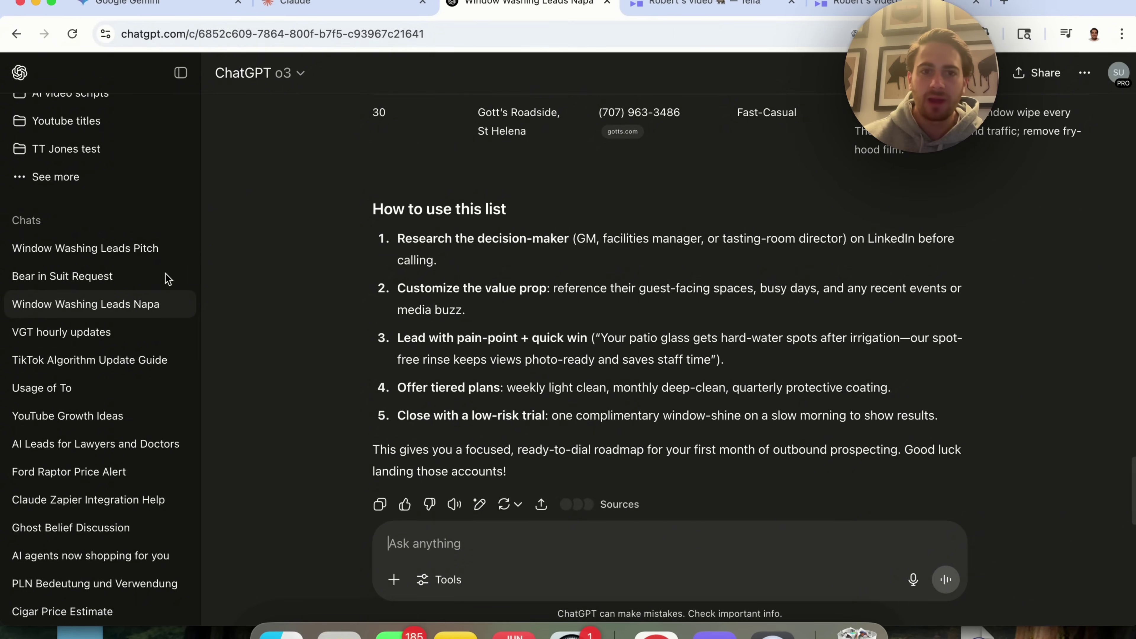
pyautogui.scroll(20, 577, 231)
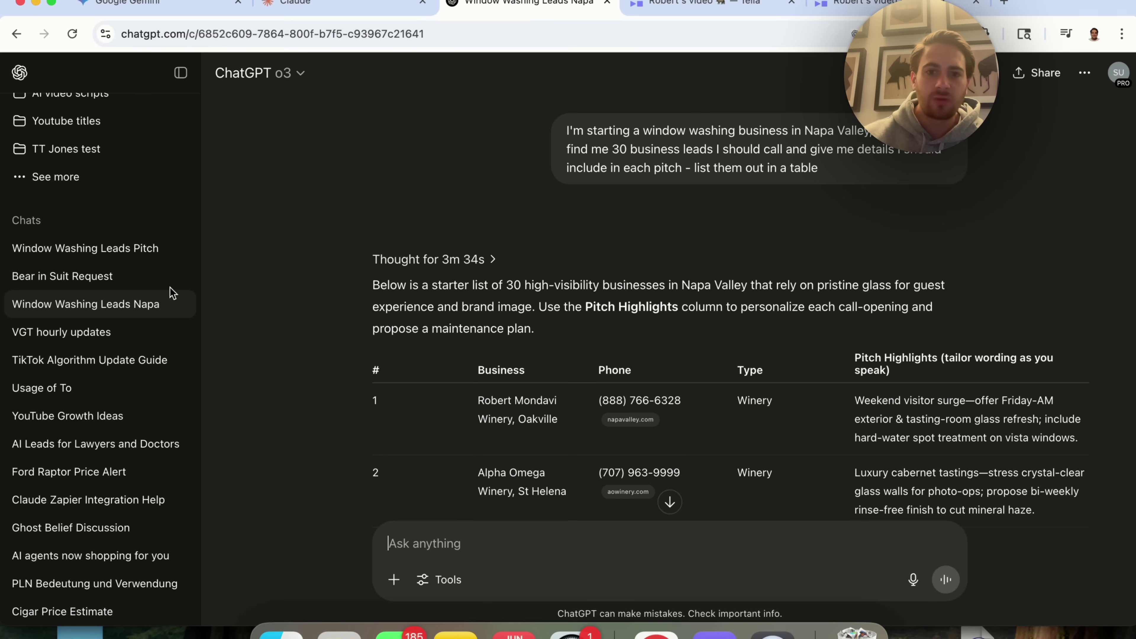
pyautogui.scroll(-20, 505, 416)
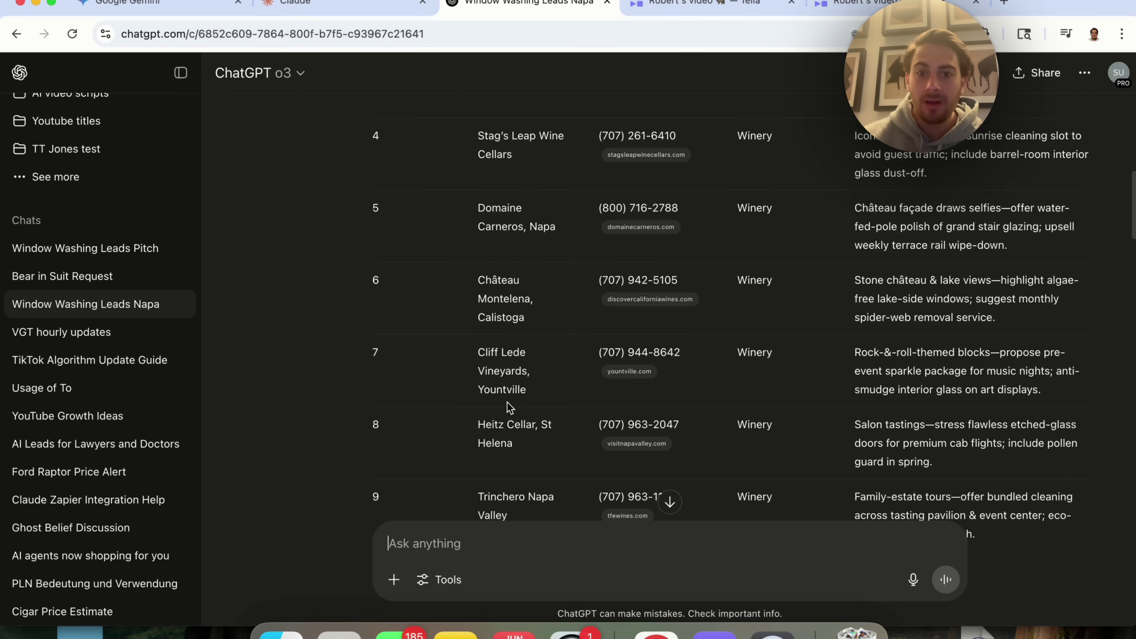
pyautogui.scroll(-20, 509, 406)
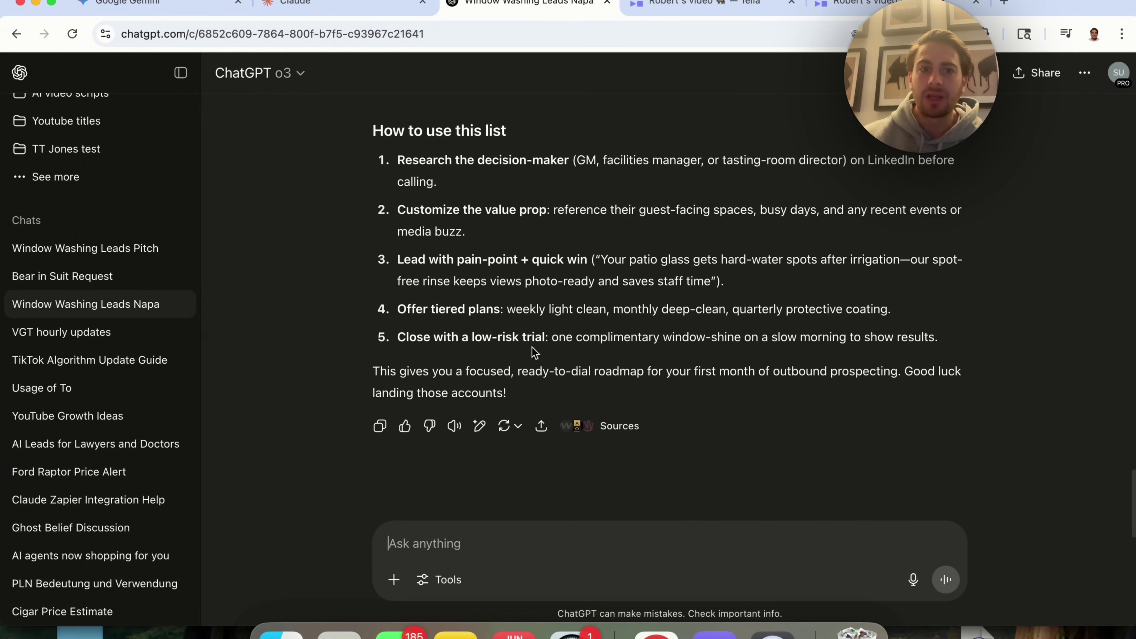
# Step: Return to Claude and review the hotel, restaurant, attraction and hospital rows of its Napa Valley leads table
pyautogui.click(322, 8)
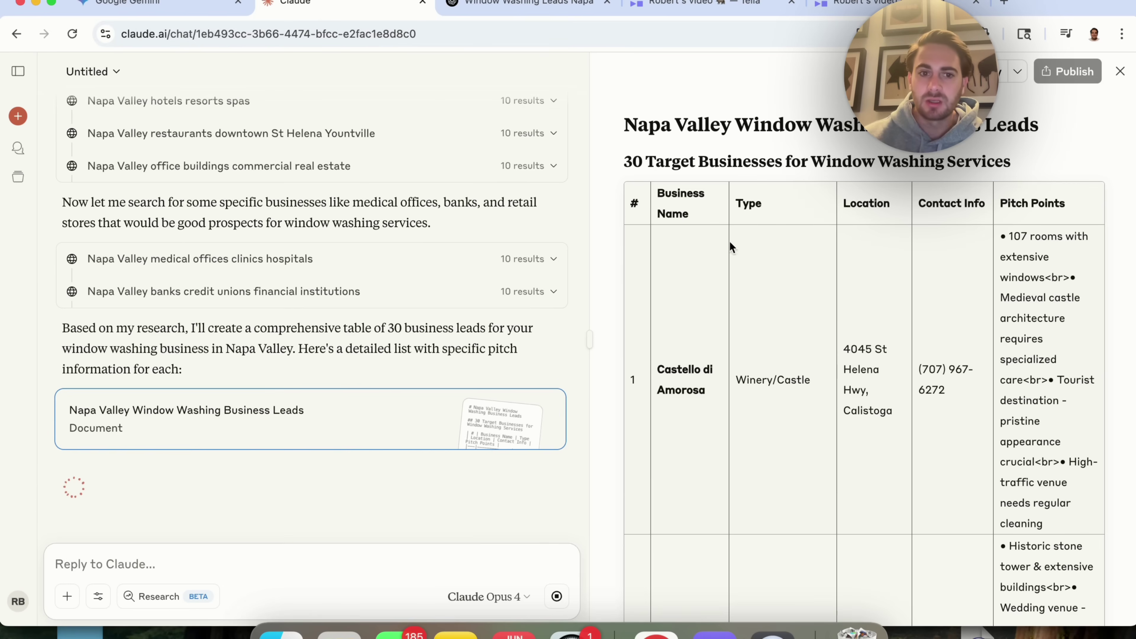
pyautogui.scroll(-20, 913, 336)
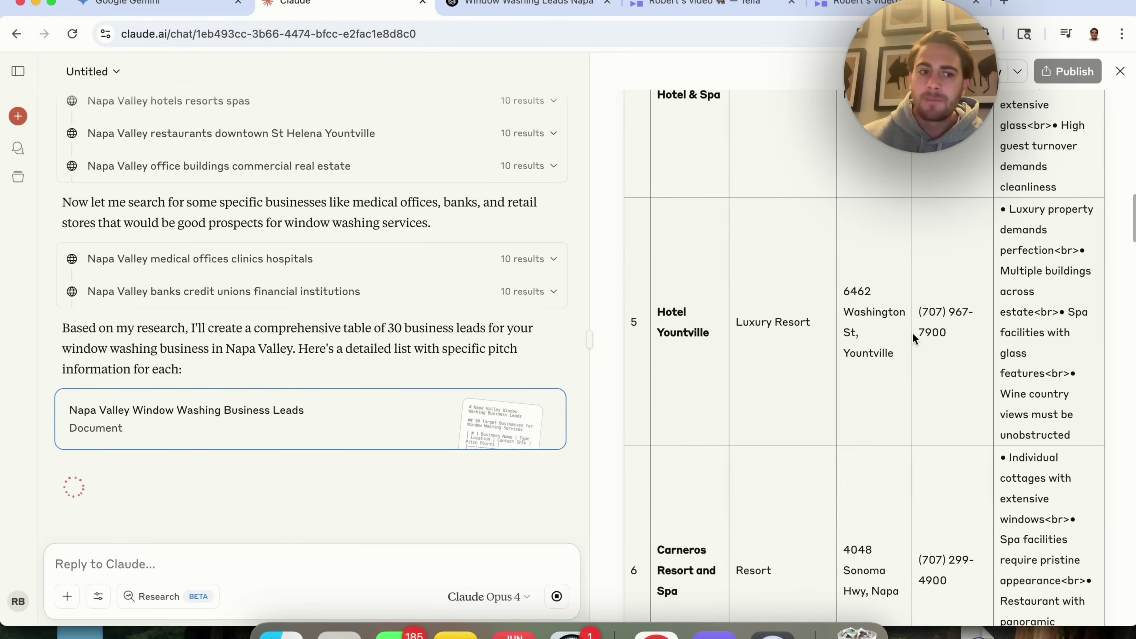
pyautogui.scroll(-20, 914, 327)
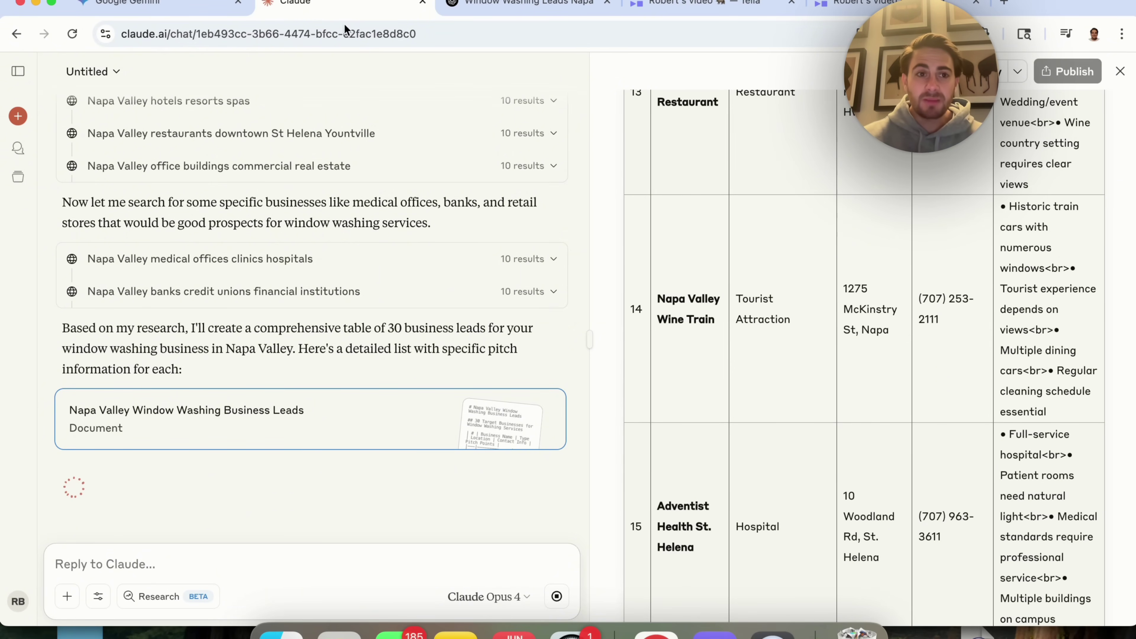
# Step: In a new Gemini chat with Canvas enabled, request a very modern 1-page dog grooming landing page to convert leads with really convincing copy
pyautogui.click(192, 4)
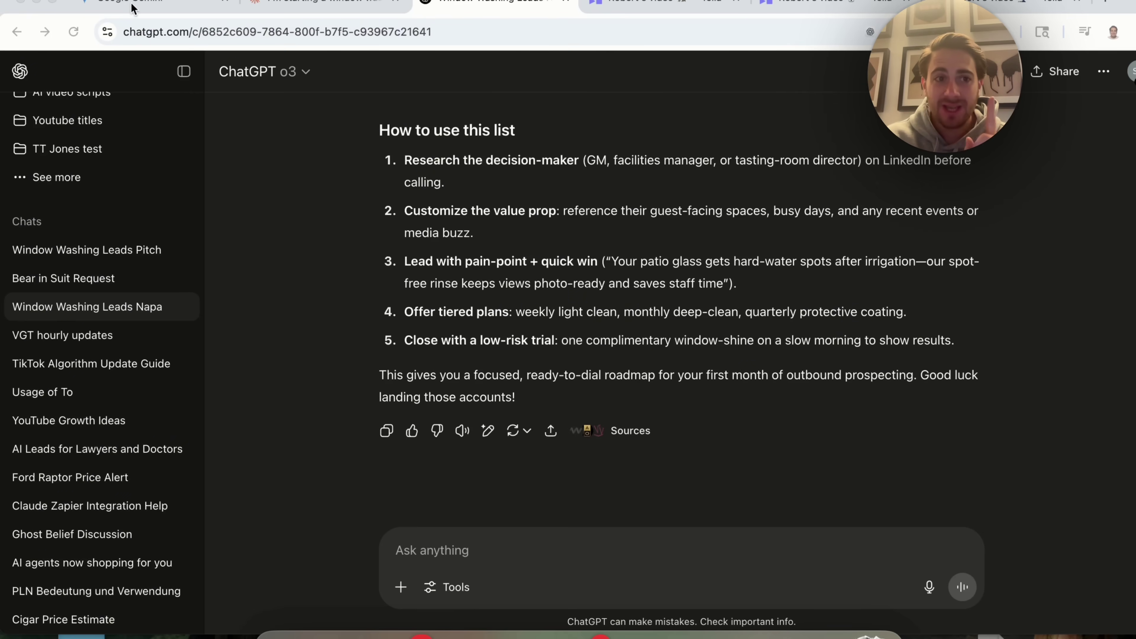
pyautogui.click(132, 8)
pyautogui.click(63, 135)
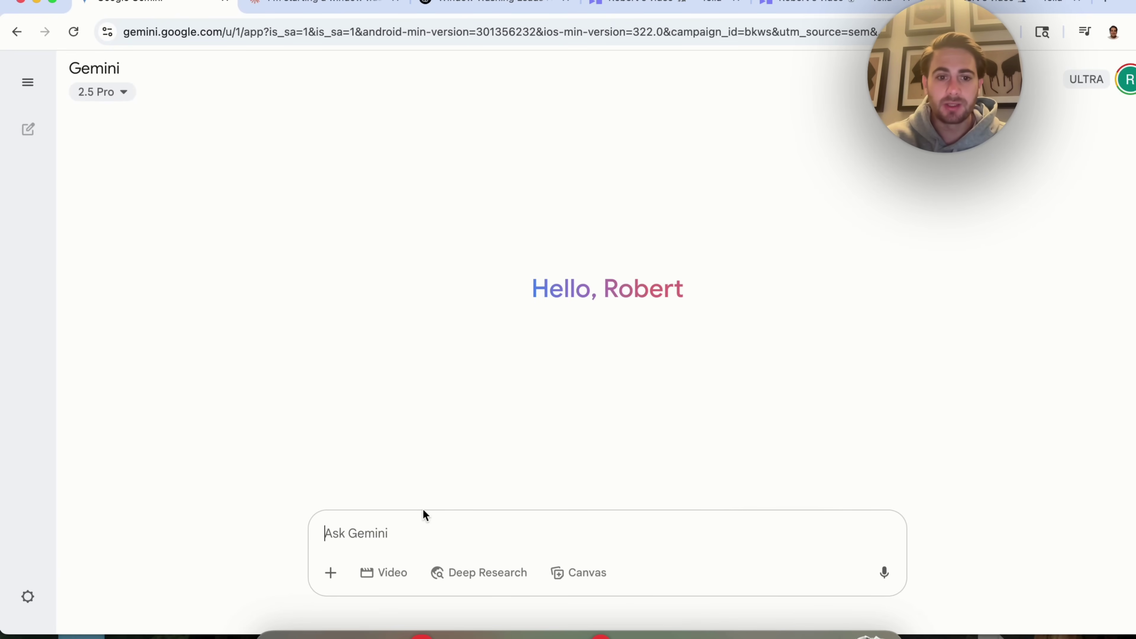
pyautogui.write('Create a landing page for my dog grooming business. I want it to be very modern and just a 1 page landing page to try to convert leads. Please make sure the copy on it is really convincing')
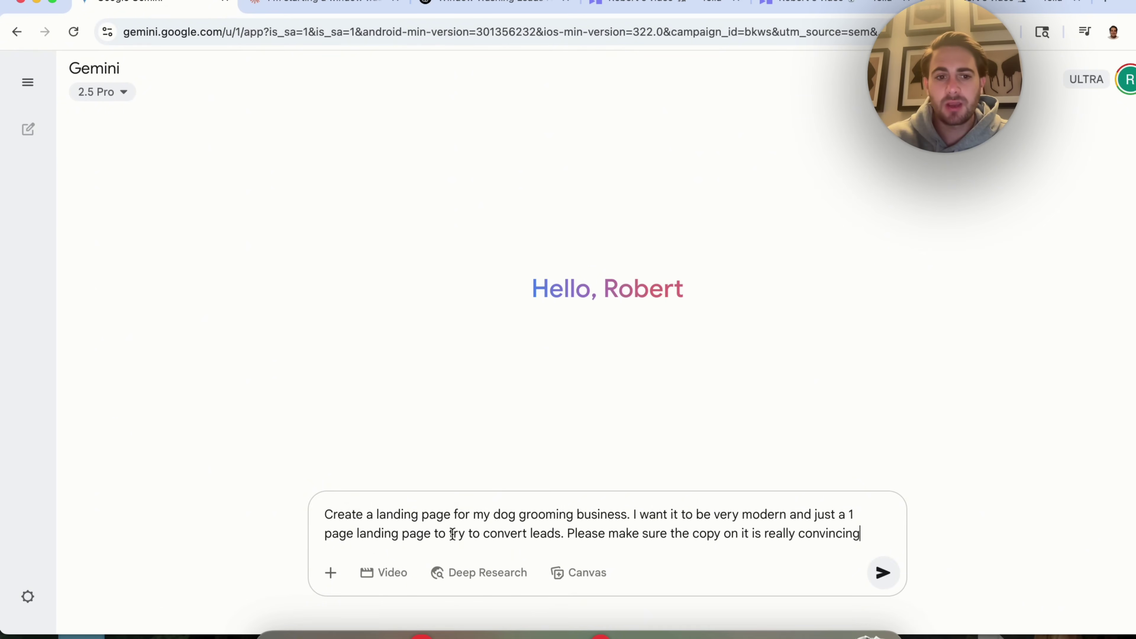
pyautogui.click(581, 579)
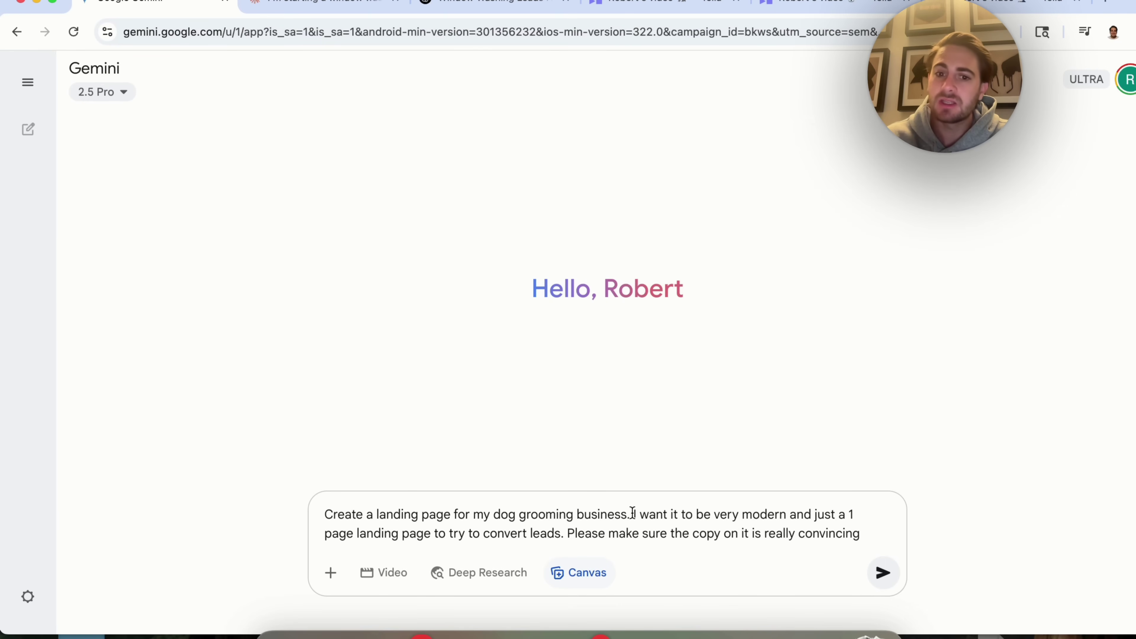
pyautogui.press('Return')
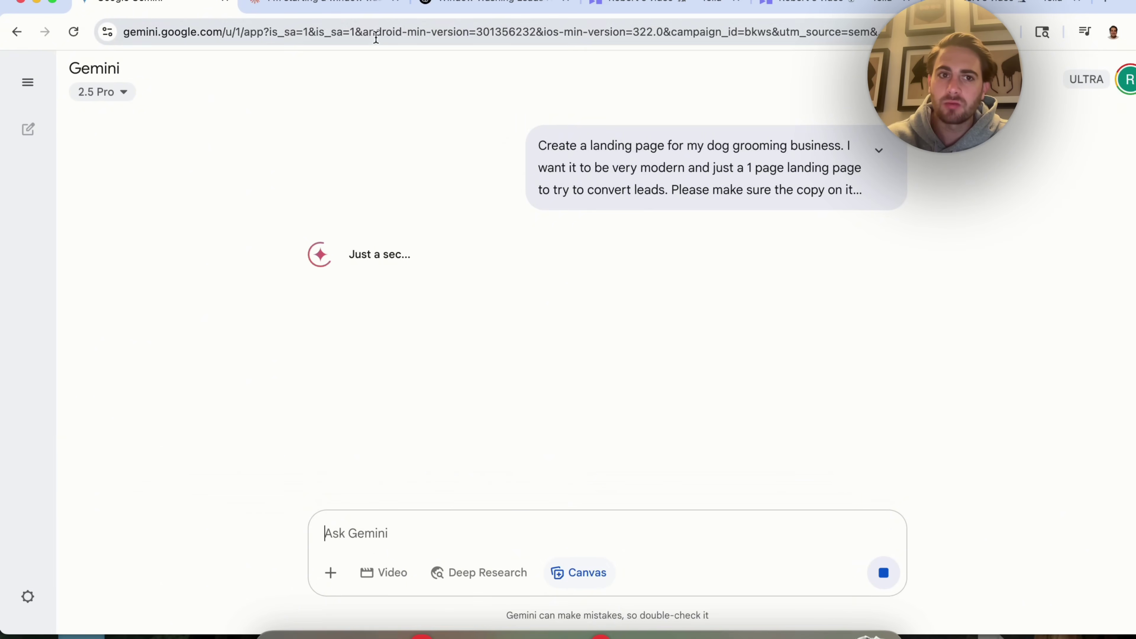
# Step: Switch to Claude and submit the same 1-page dog grooming landing page prompt in a new chat using Claude Opus 4
pyautogui.click(304, 4)
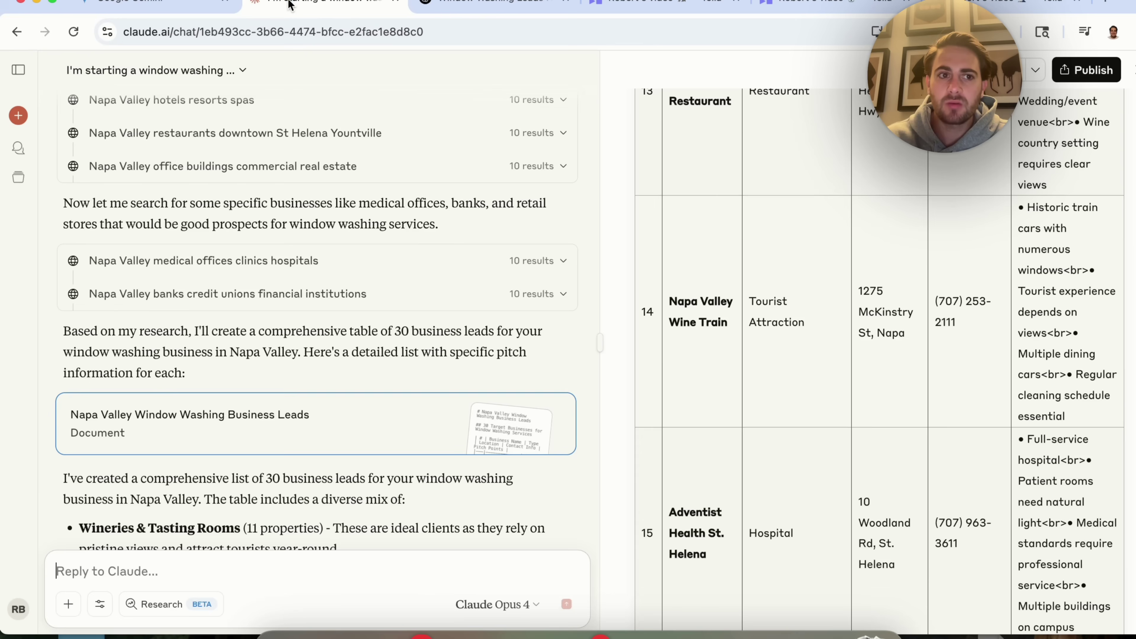
pyautogui.click(18, 115)
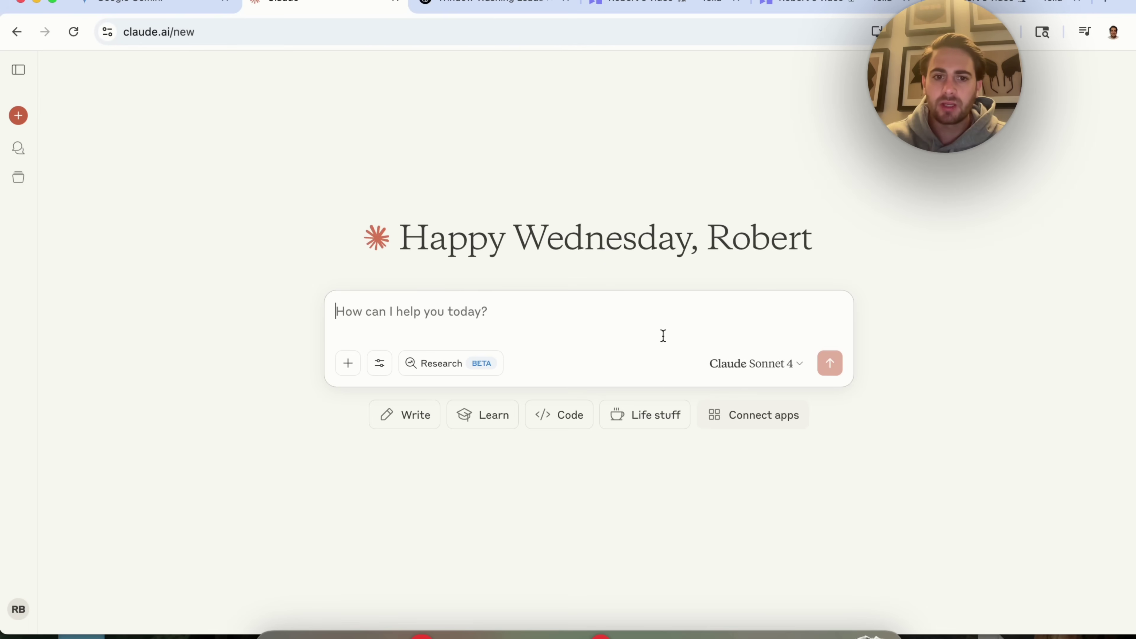
pyautogui.click(557, 421)
pyautogui.click(553, 337)
pyautogui.write('Create a landing page for my dog grooming business. I want it to be very modern and just a 1 page landing page to try to convert leads. Please make sure the copy on it is really convincing')
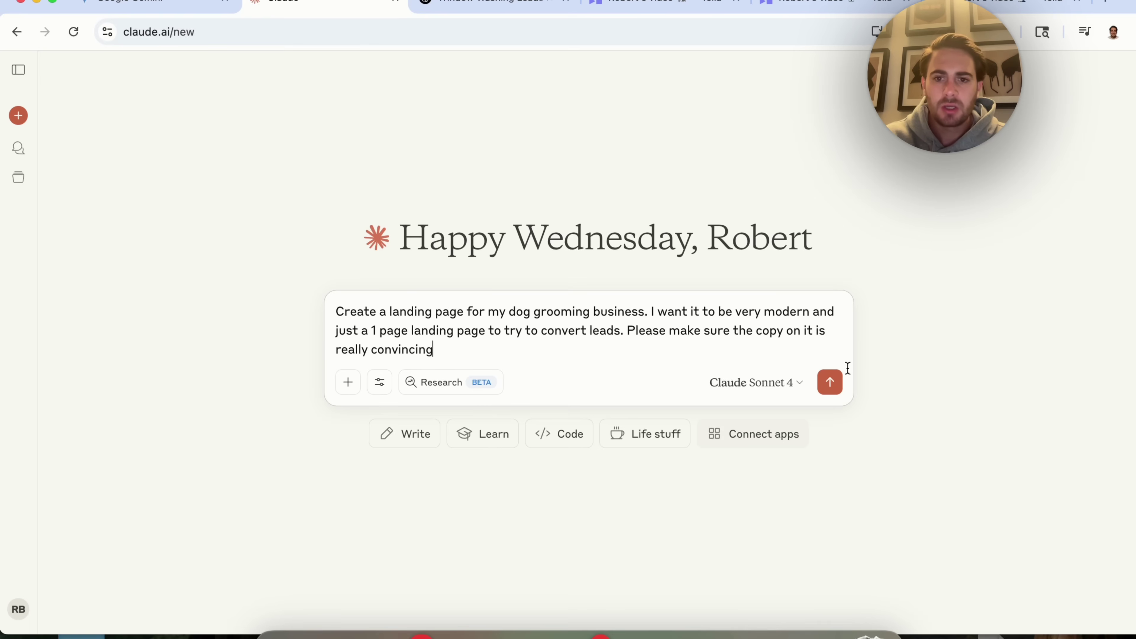
pyautogui.click(767, 385)
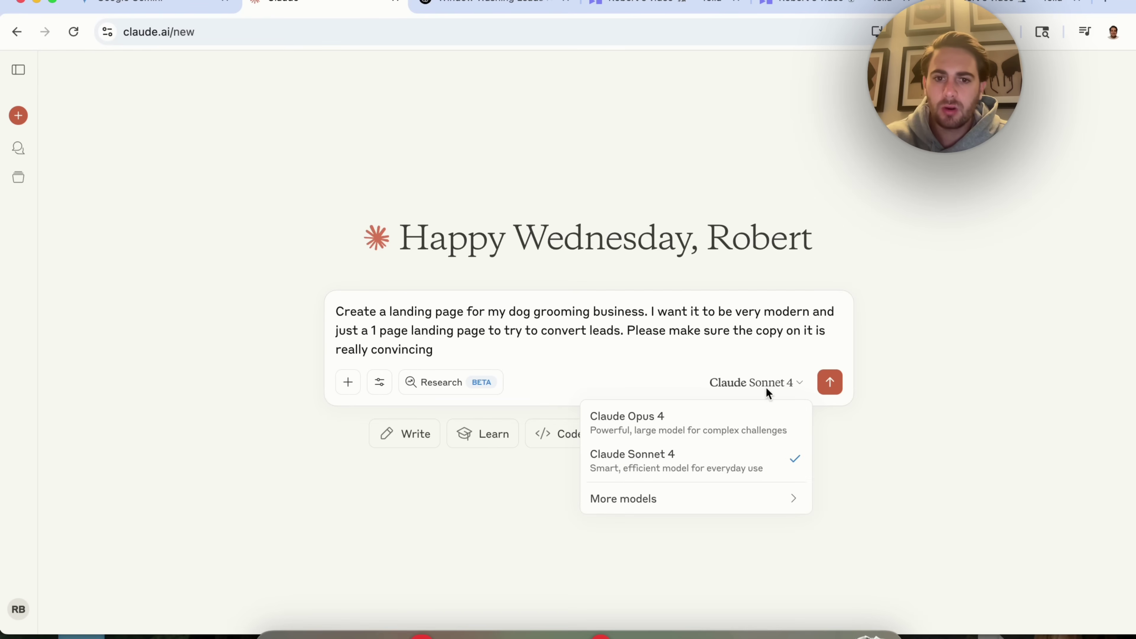
pyautogui.click(748, 425)
pyautogui.click(829, 383)
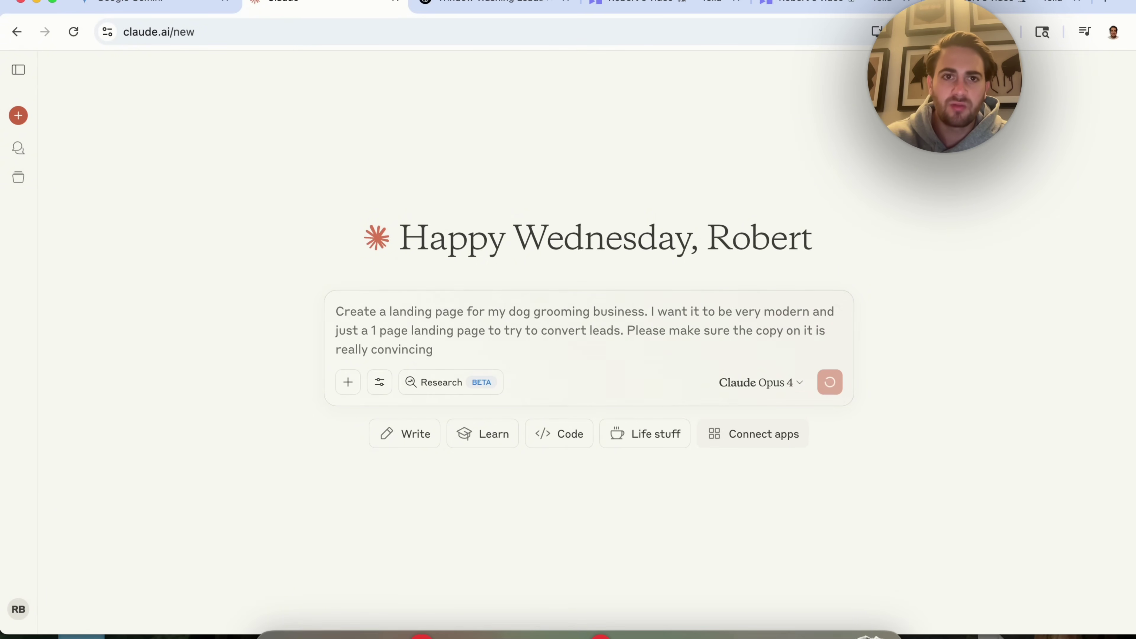
# Step: Switch to ChatGPT and submit the identical dog grooming landing page prompt in a new chat using the o4-mini-high model
pyautogui.click(492, 3)
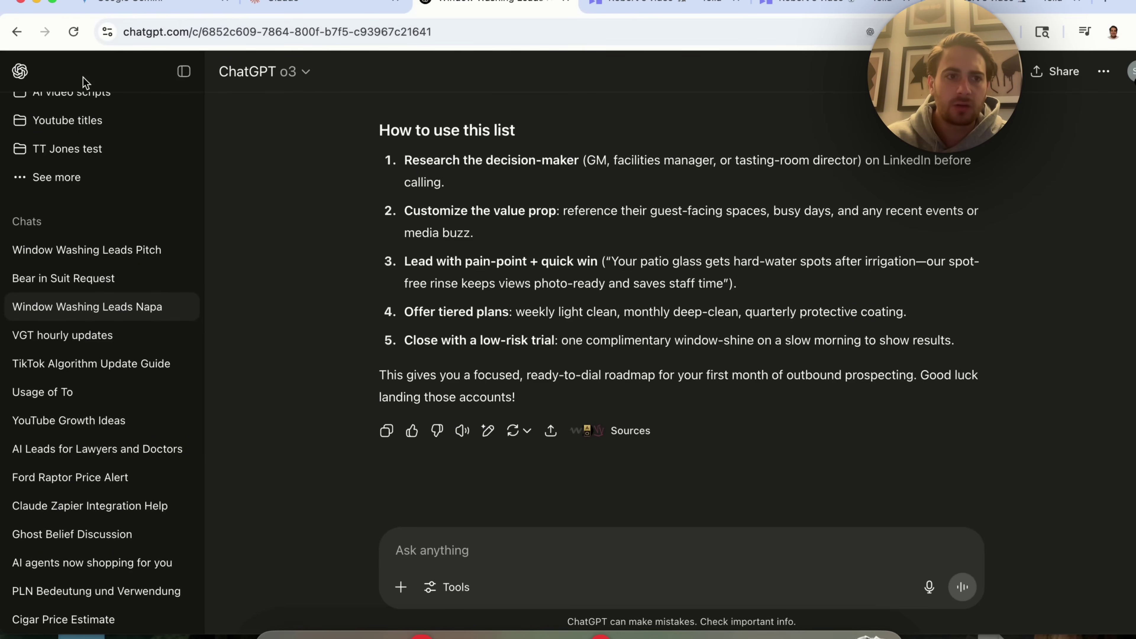
pyautogui.scroll(10, 45, 148)
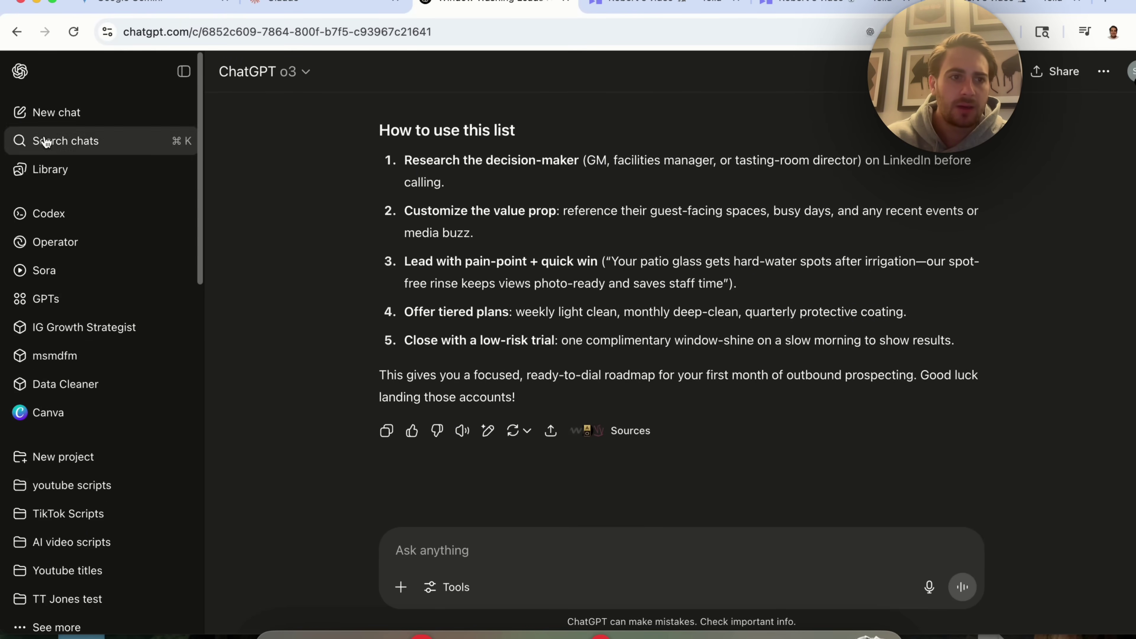
pyautogui.click(44, 113)
pyautogui.click(255, 77)
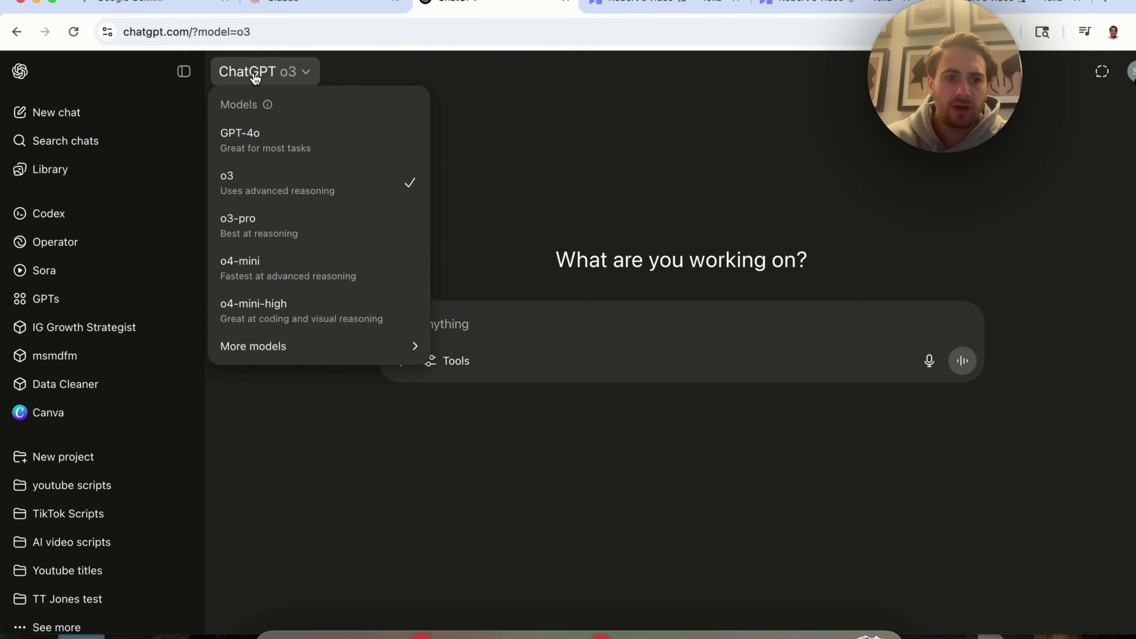
pyautogui.click(337, 312)
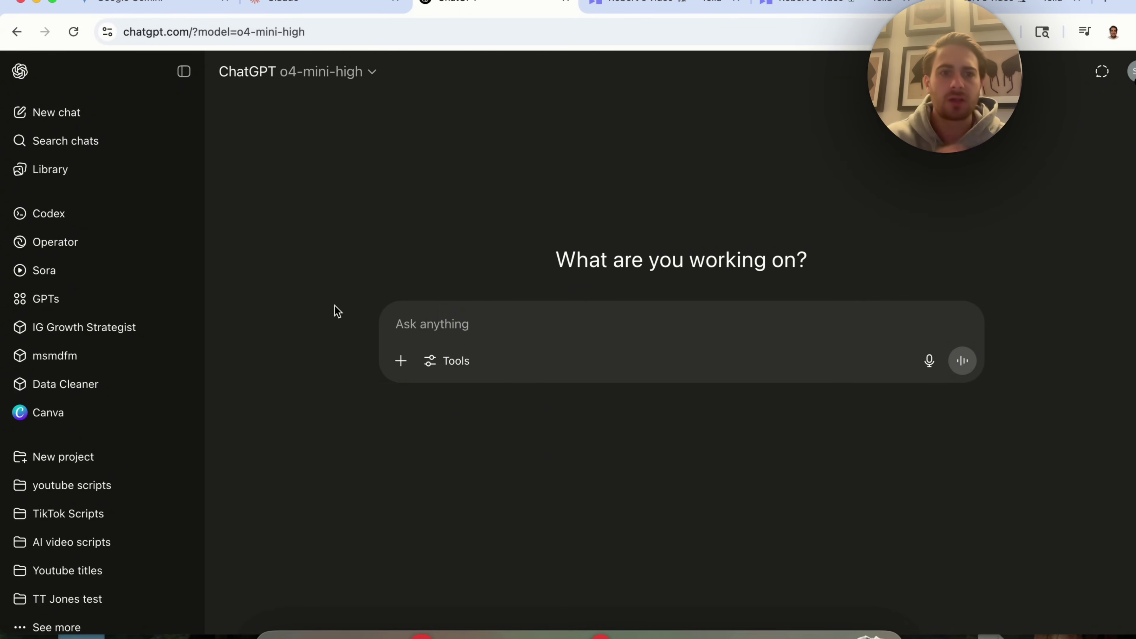
pyautogui.write('Create a landing page for my dog grooming business. I want it to be very modern and just a 1 page landing page to try to convert leads. Please make sure the copy on it is really convincing')
pyautogui.press('Return')
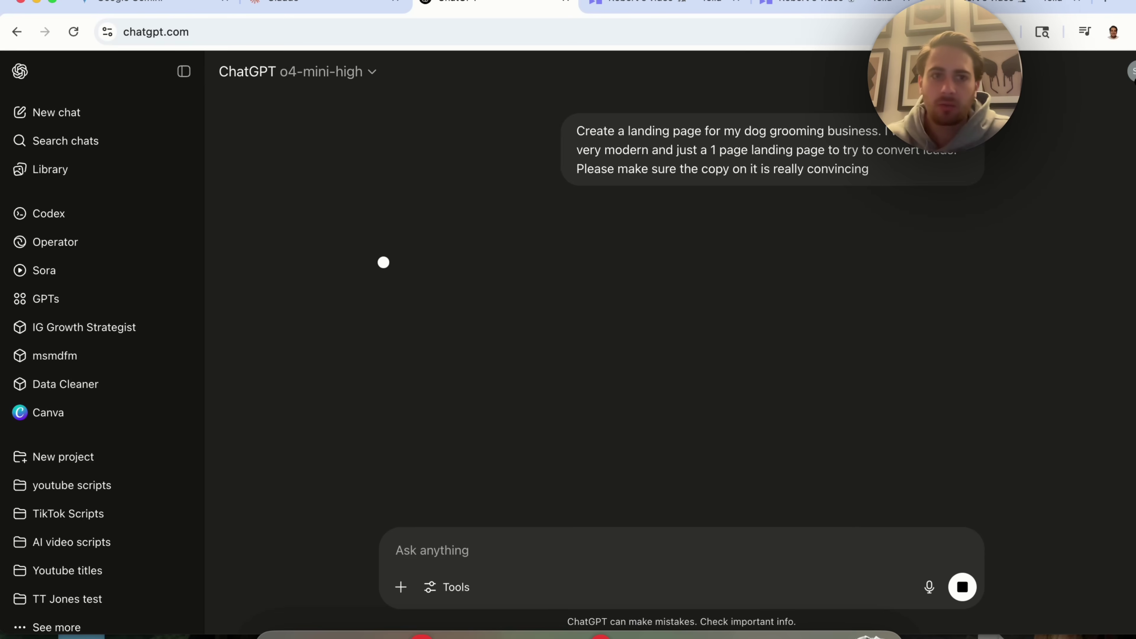
# Step: Check the landing page code being generated in Gemini, then the progress in Claude and ChatGPT
pyautogui.click(114, 8)
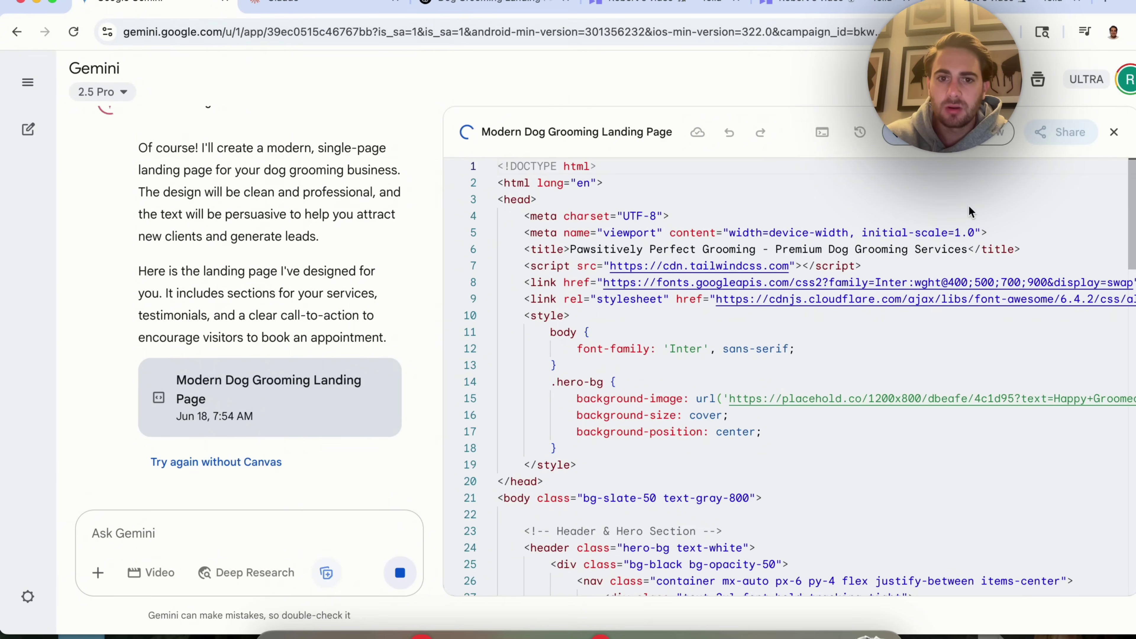
pyautogui.scroll(-1, 933, 258)
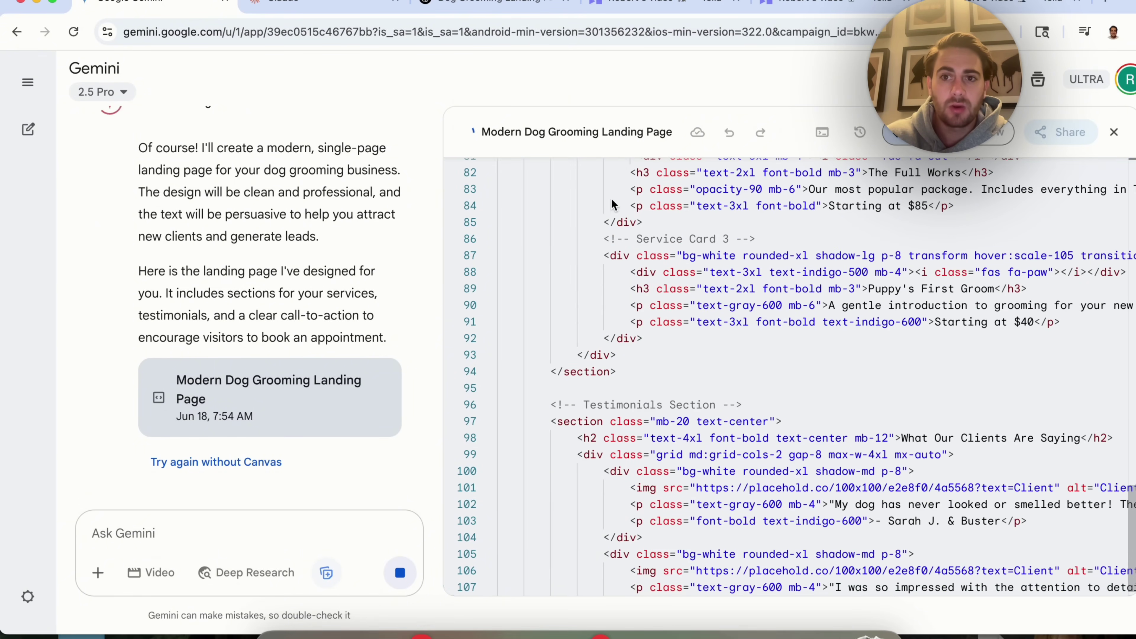
pyautogui.hotkey('ctrl', 'Tab')
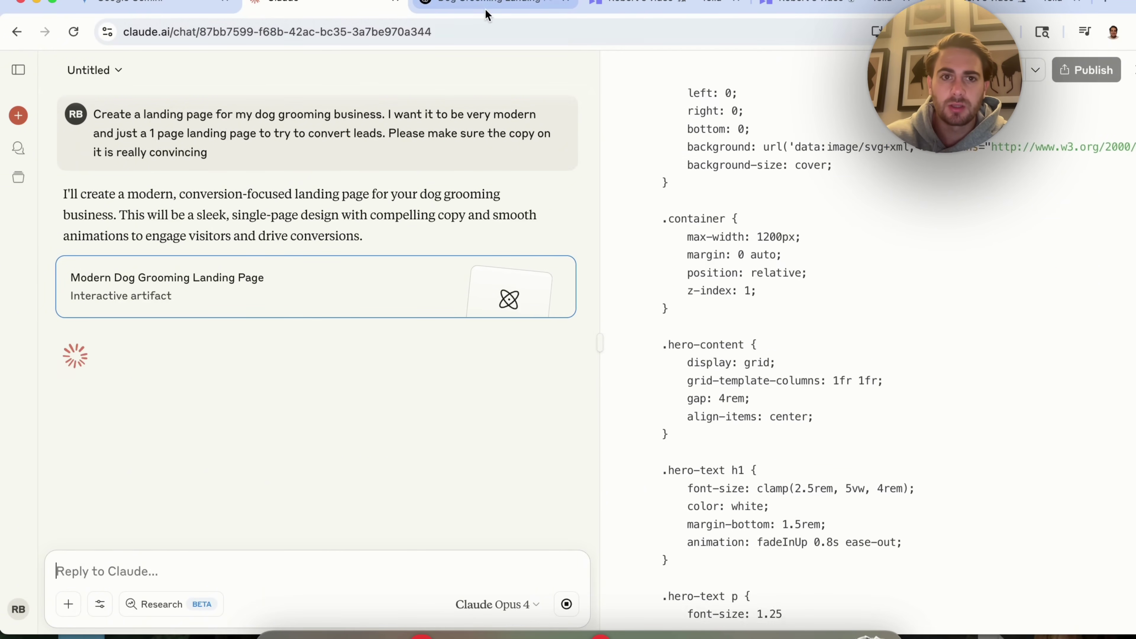
pyautogui.hotkey('ctrl', 'Tab')
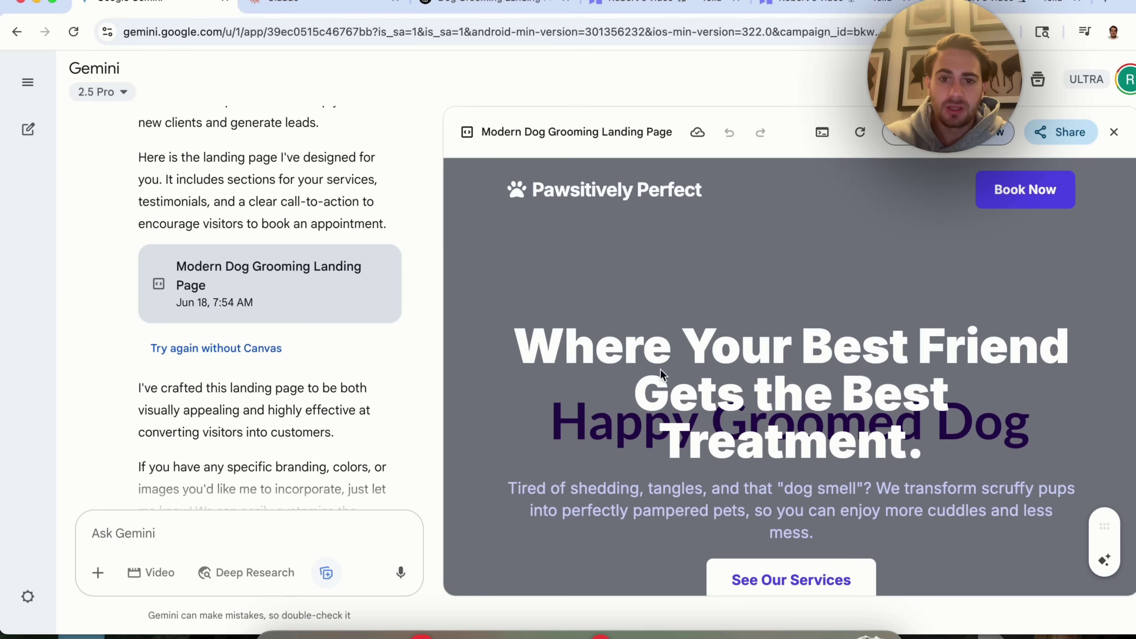
# Step: Look through Gemini's landing page preview, from the hero section to the service pricing and back to the start
pyautogui.scroll(-10, 660, 369)
pyautogui.scroll(-15, 701, 389)
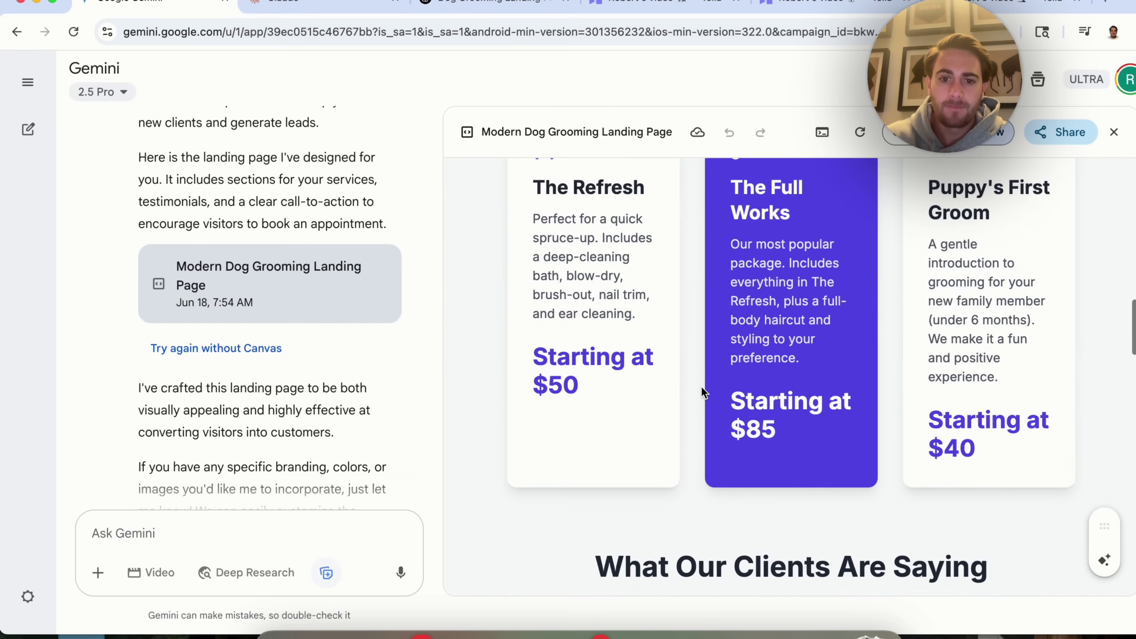
pyautogui.scroll(15, 701, 389)
pyautogui.scroll(10, 716, 358)
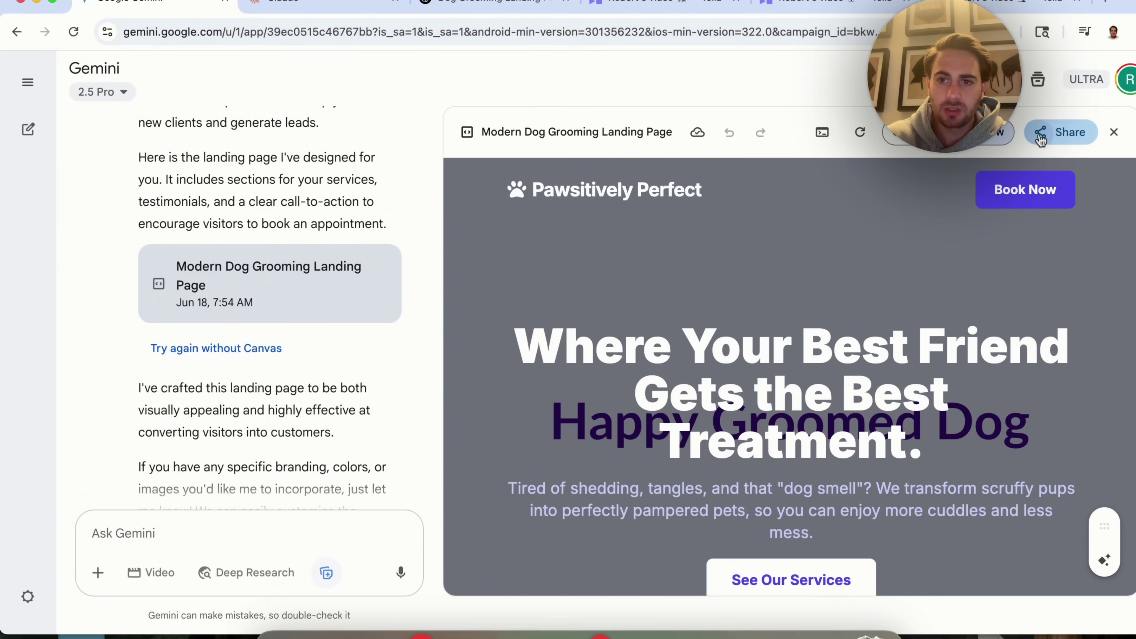
# Step: Create a shareable public link for Gemini's Canvas landing page, open it in a new browser tab and accept the safety notice
pyautogui.click(1061, 133)
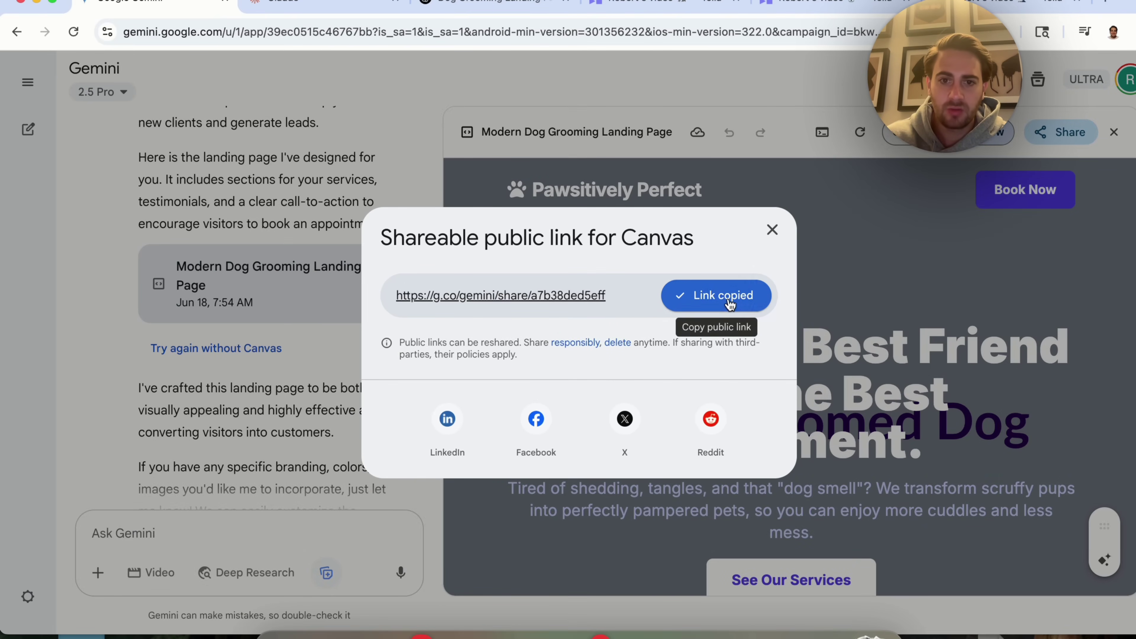
pyautogui.hotkey('ctrl', 't')
pyautogui.write('https://g.co/gemini/share/a7b38ded5eff')
pyautogui.press('Return')
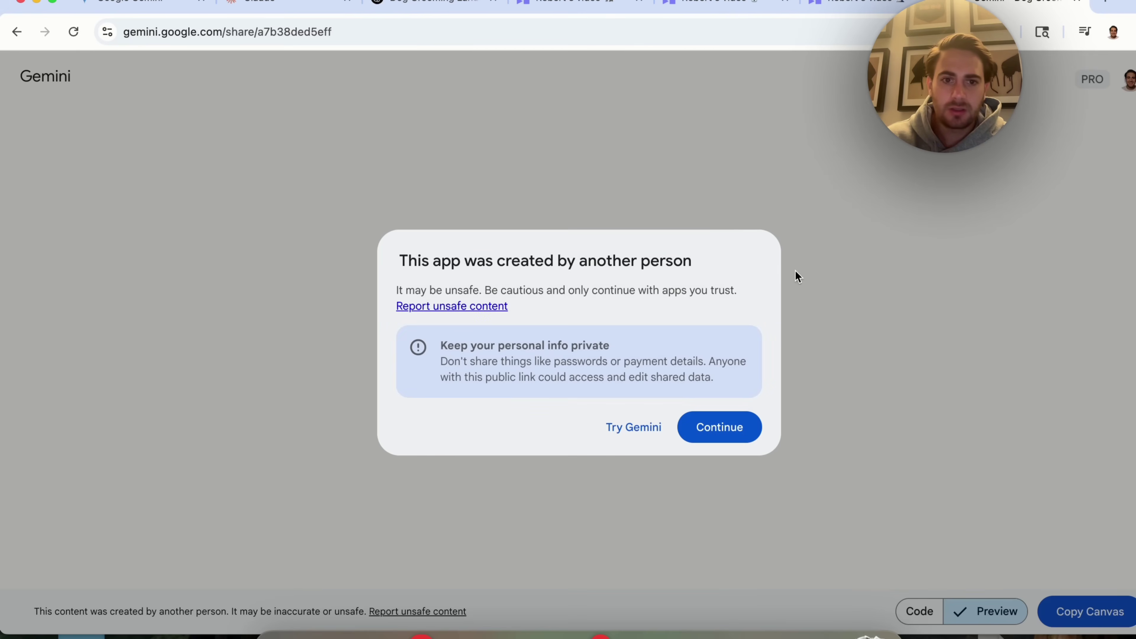
pyautogui.click(704, 433)
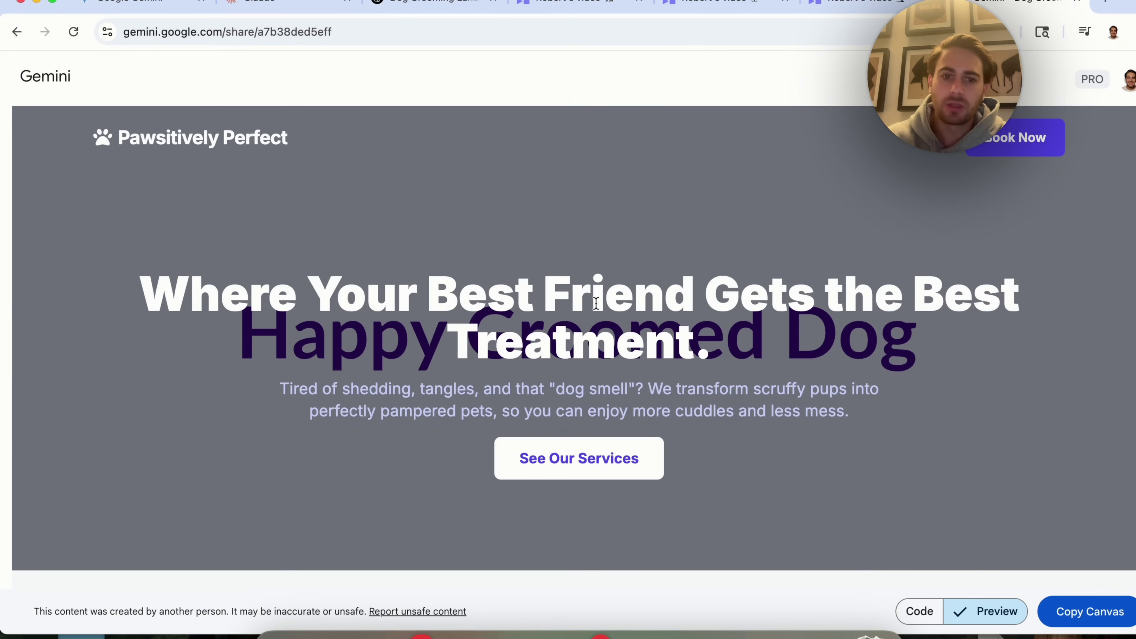
# Step: Look through Gemini's shared dog grooming landing page from the hero section down to the appointment form and footer
pyautogui.scroll(-1, 596, 303)
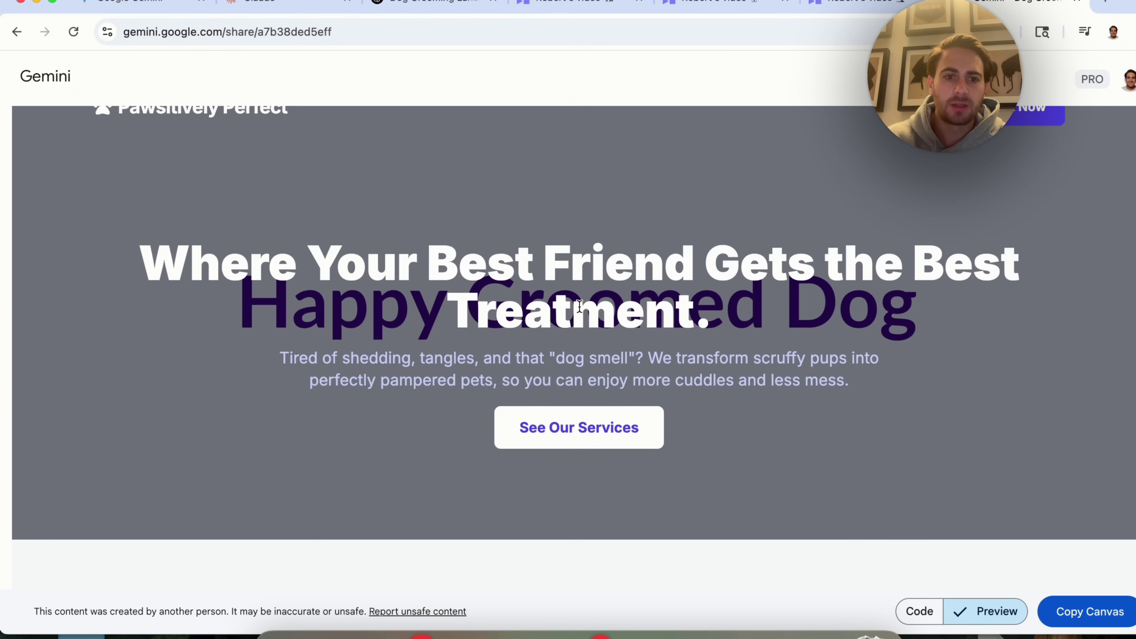
pyautogui.scroll(-10, 580, 306)
pyautogui.scroll(-15, 579, 306)
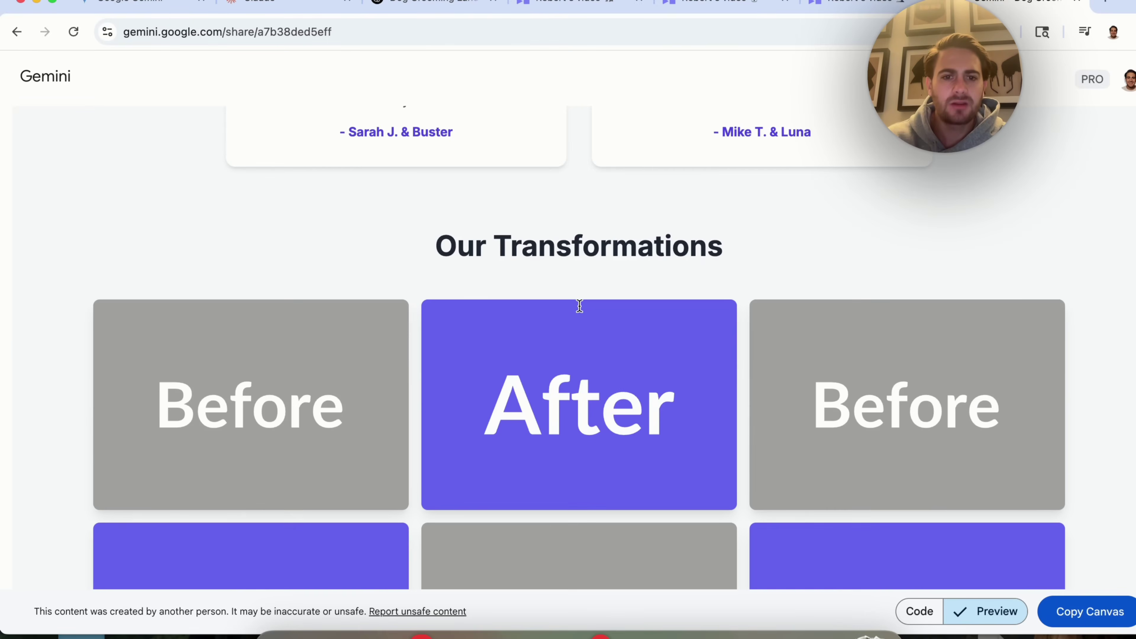
pyautogui.scroll(-5, 580, 306)
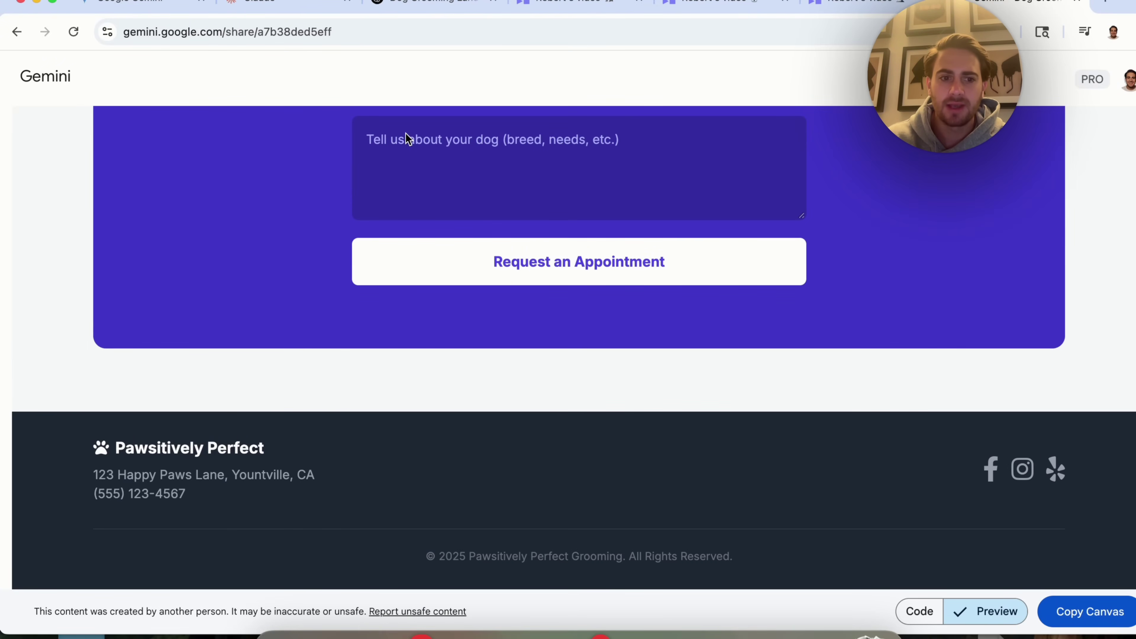
# Step: Check Claude's code progress, then switch to ChatGPT, run its Dog Grooming Landing Page preview and look through the page
pyautogui.click(268, 5)
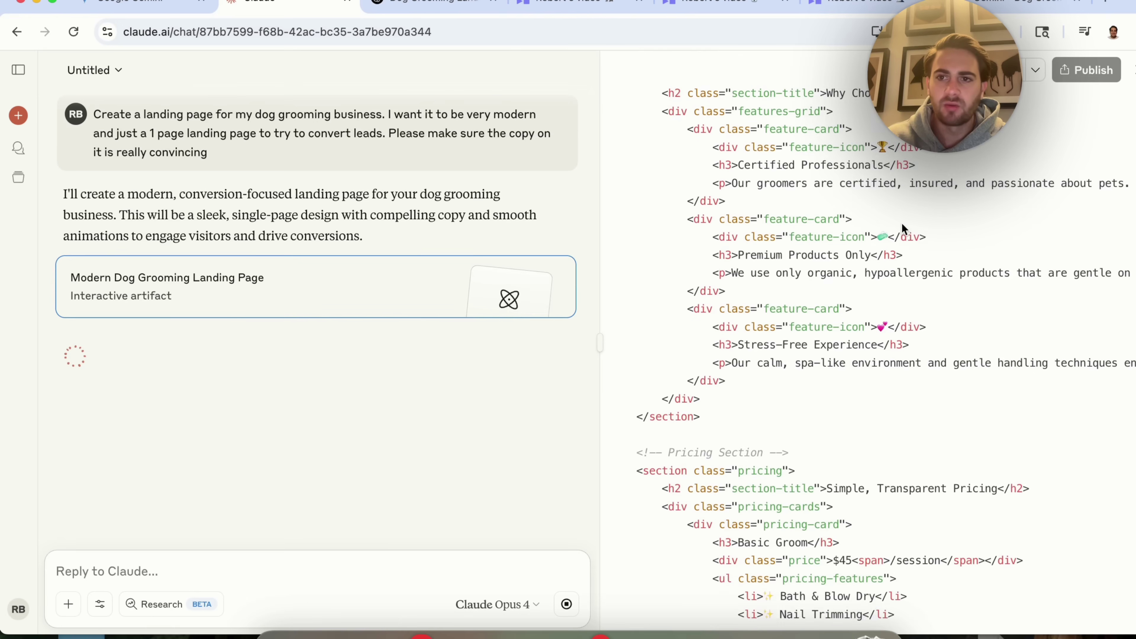
pyautogui.click(415, 7)
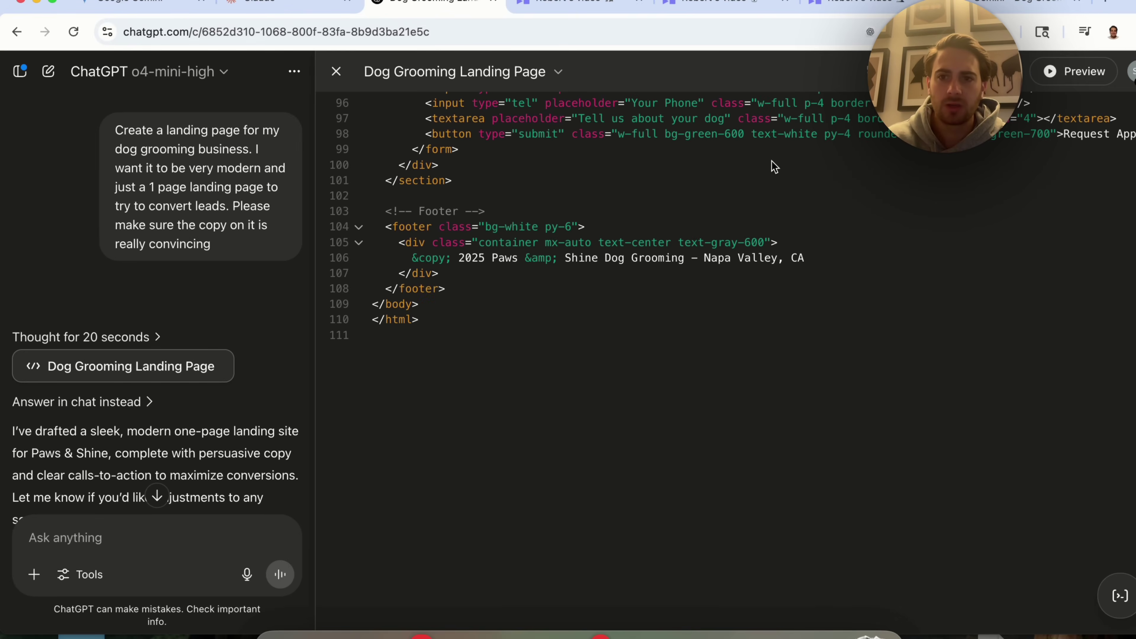
pyautogui.click(1081, 71)
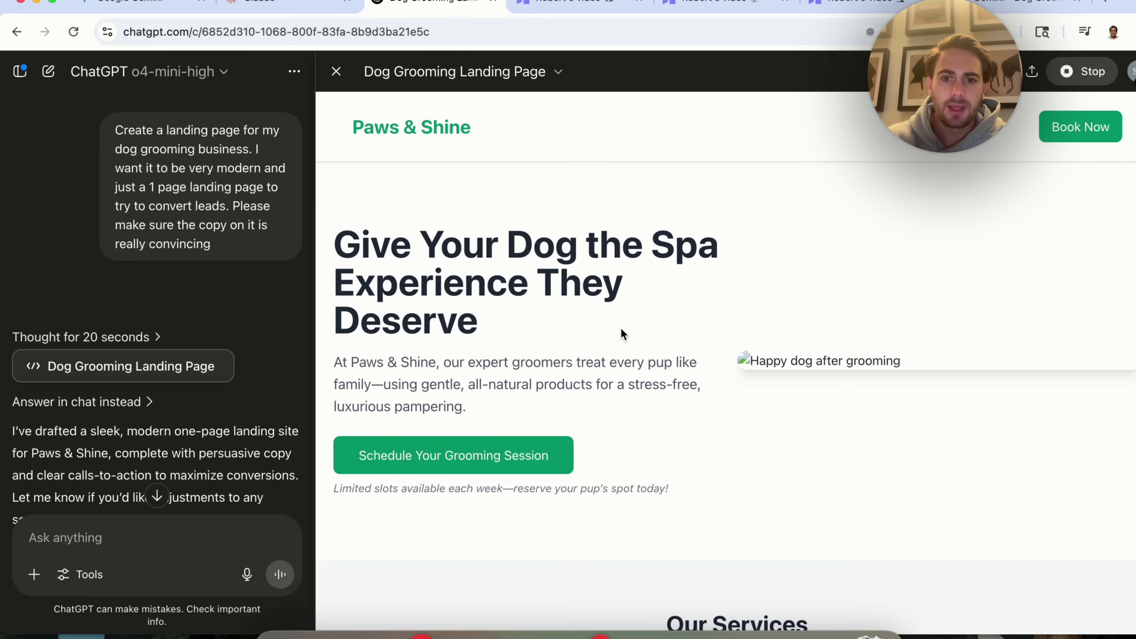
pyautogui.scroll(-10, 620, 328)
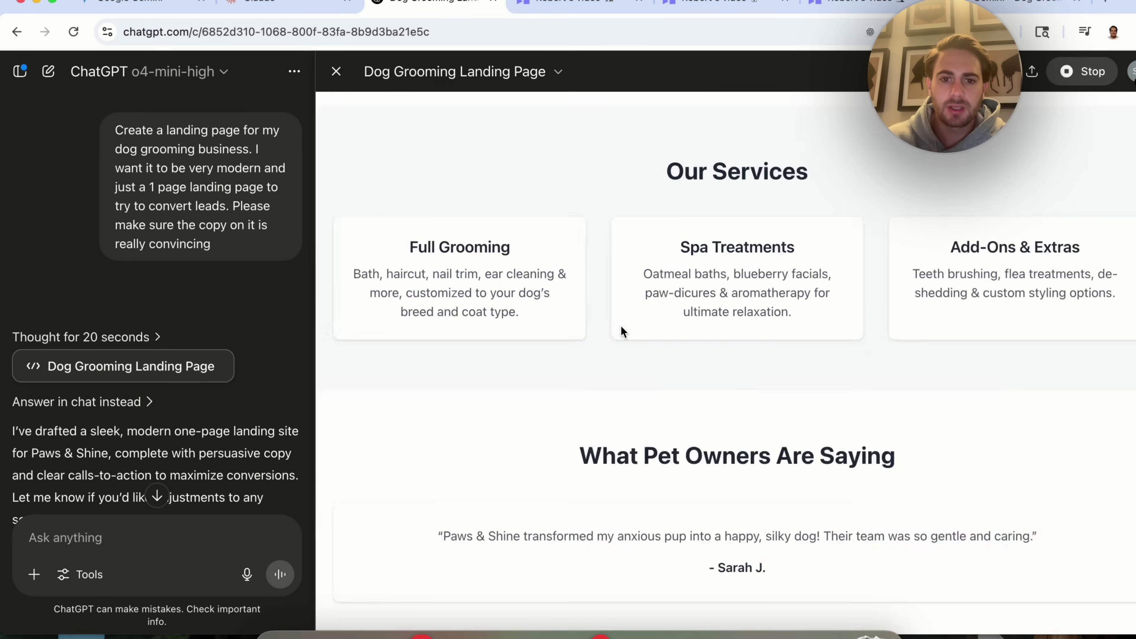
pyautogui.scroll(-15, 621, 326)
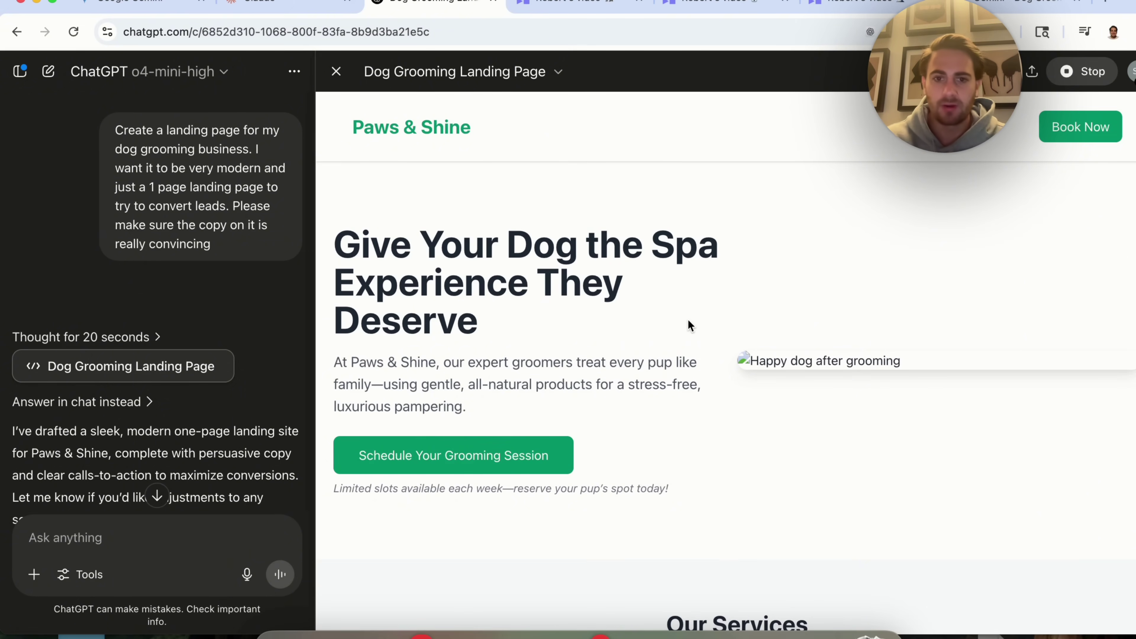
# Step: Switch to Claude and examine its landing page preview, from the hero section through features and pricing to the booking form
pyautogui.hotkey('ctrl', 'shift', 'Tab')
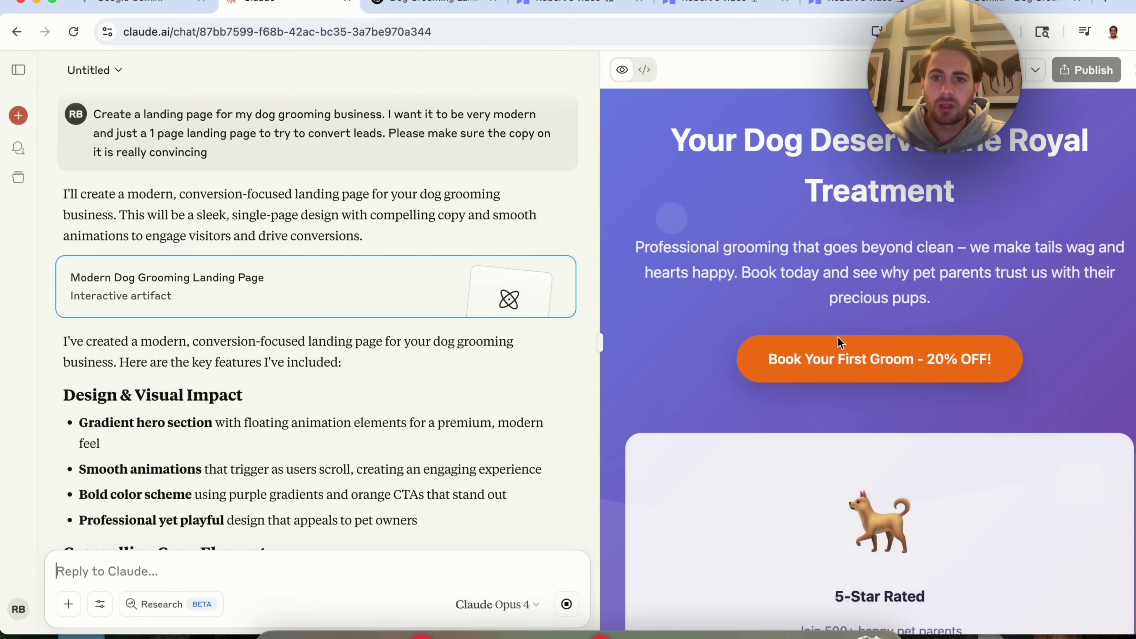
pyautogui.scroll(-10, 838, 336)
pyautogui.scroll(-10, 838, 338)
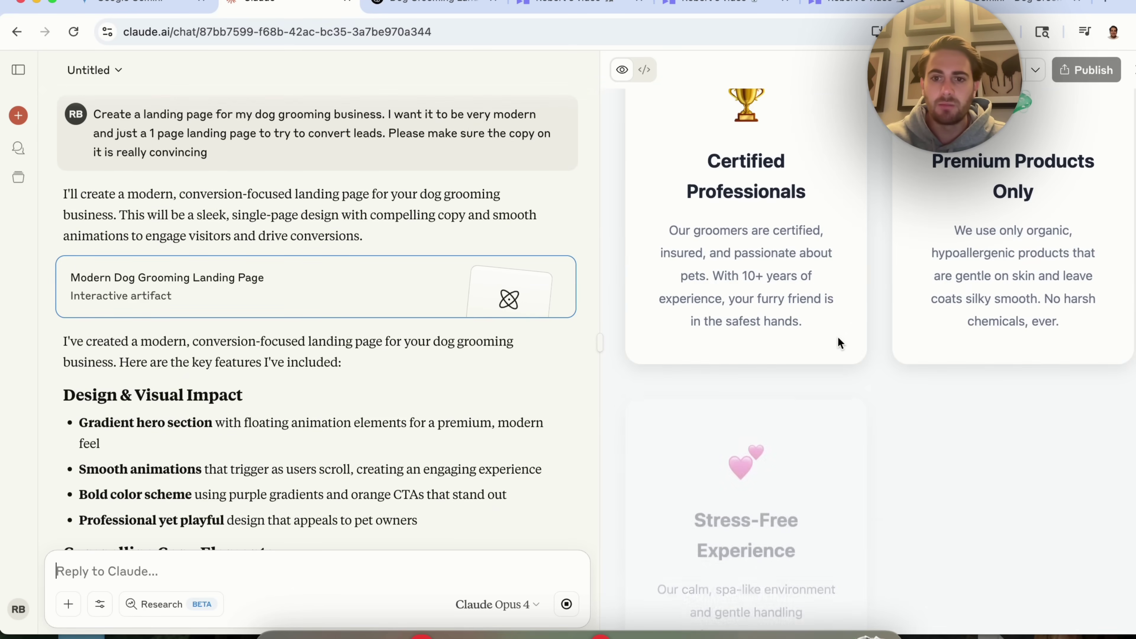
pyautogui.scroll(-10, 838, 342)
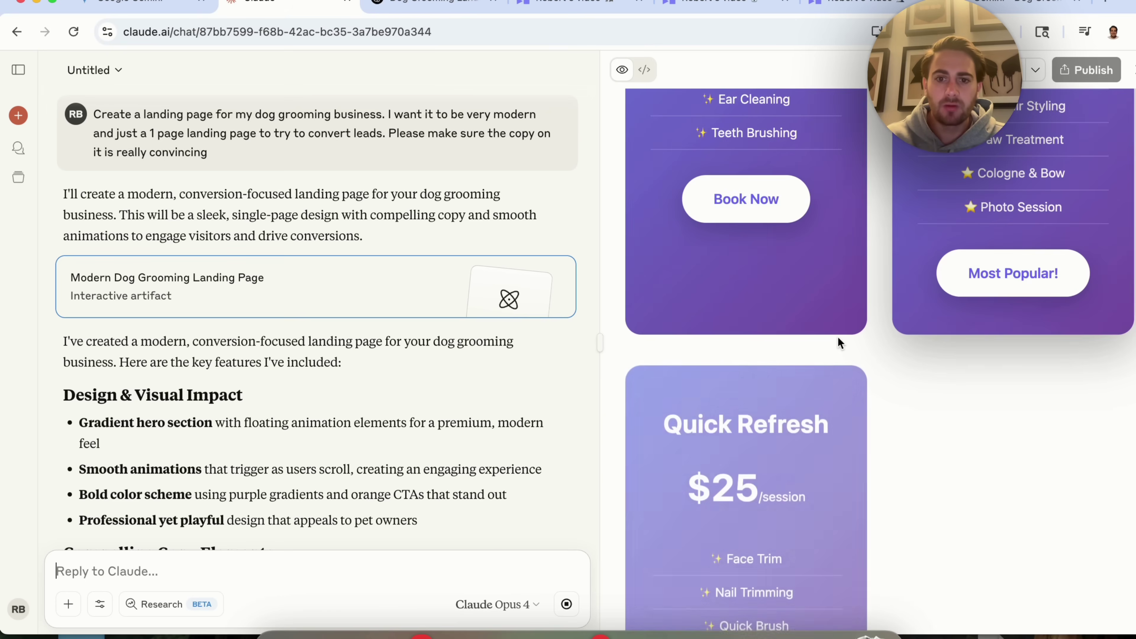
pyautogui.scroll(-5, 838, 337)
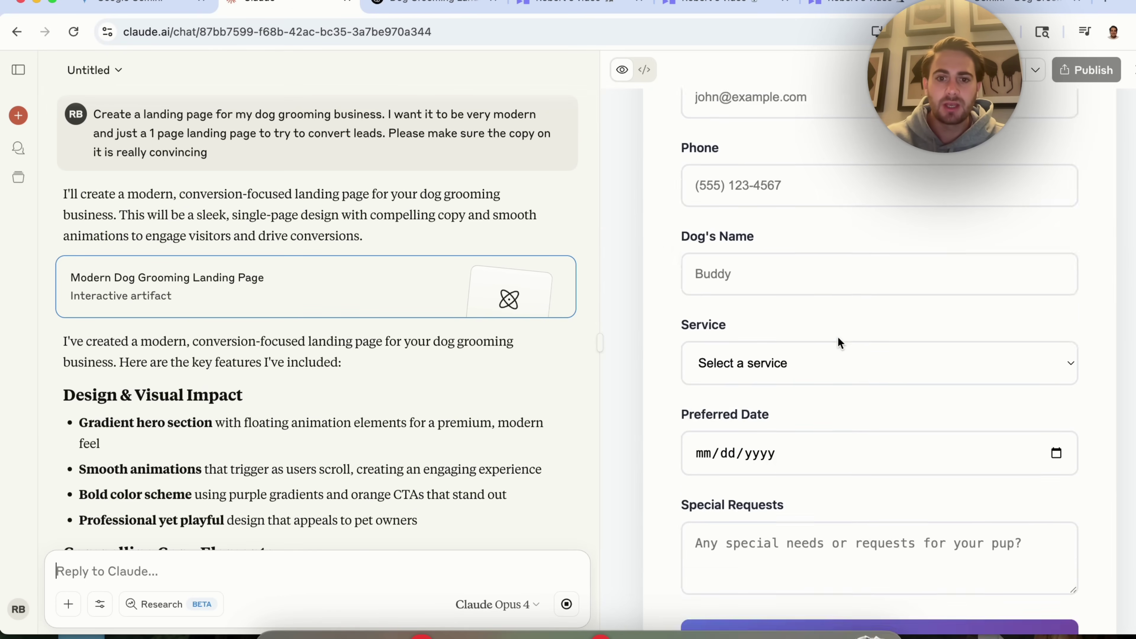
pyautogui.scroll(20, 838, 337)
pyautogui.scroll(2, 839, 336)
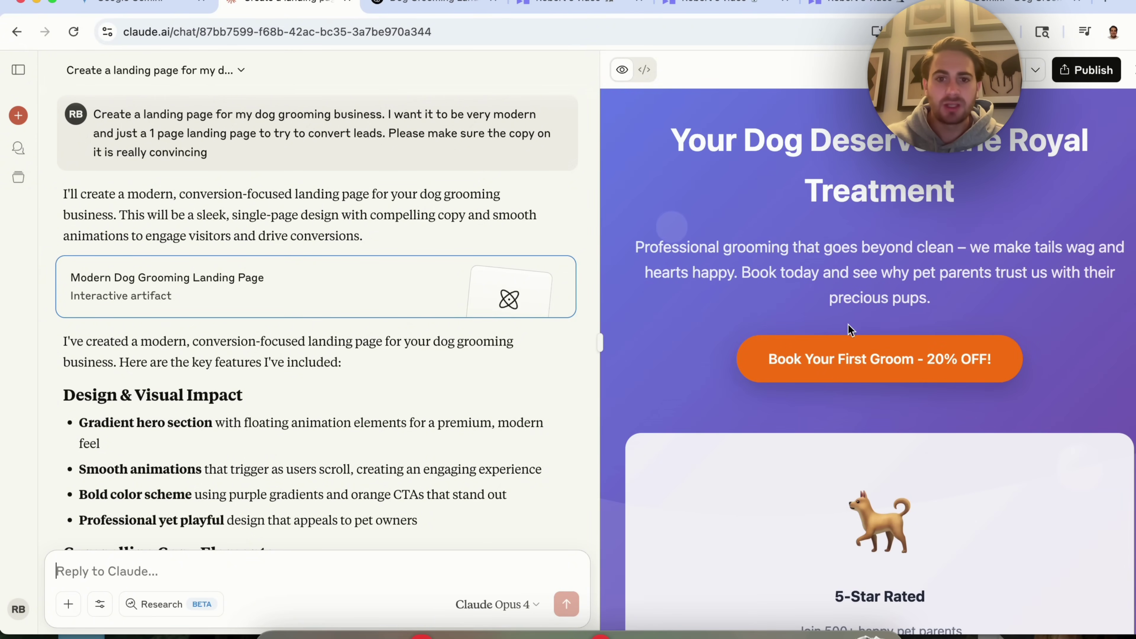
pyautogui.scroll(-15, 851, 330)
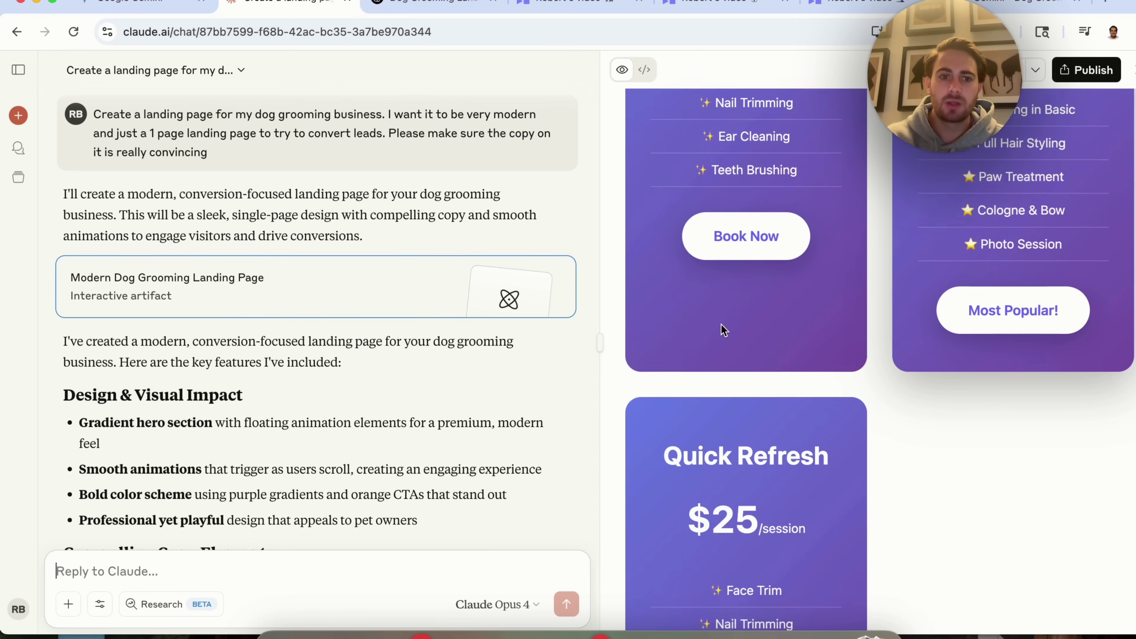
pyautogui.scroll(-10, 724, 330)
pyautogui.scroll(20, 724, 330)
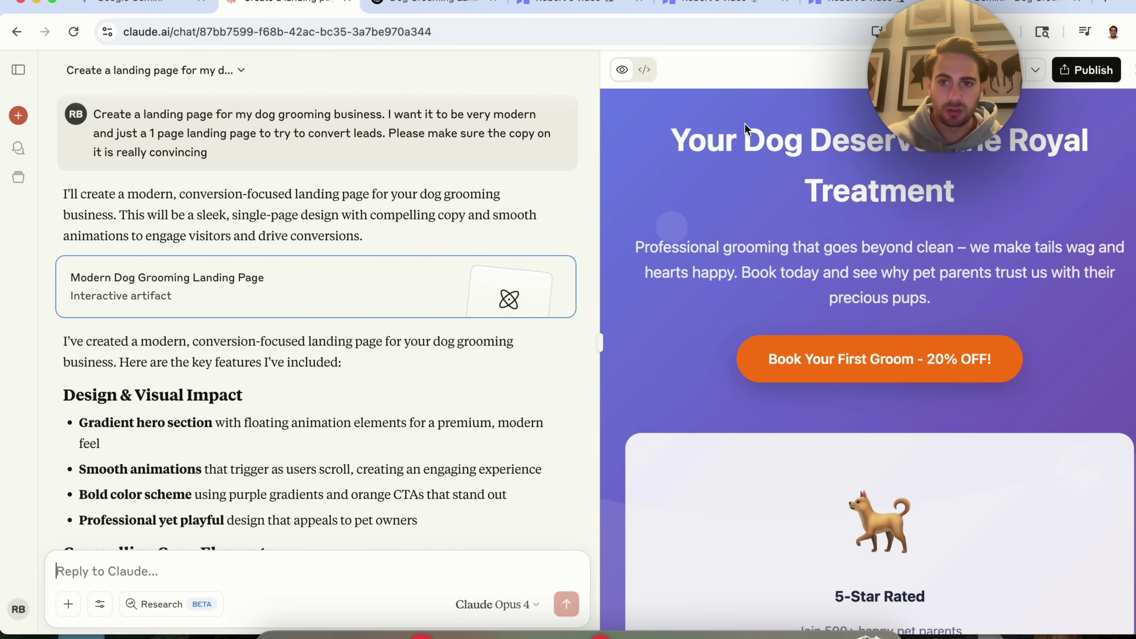
# Step: Compare the hero sections of the ChatGPT, Gemini and Claude landing pages again, dismissing Gemini's public link dialog
pyautogui.click(424, 3)
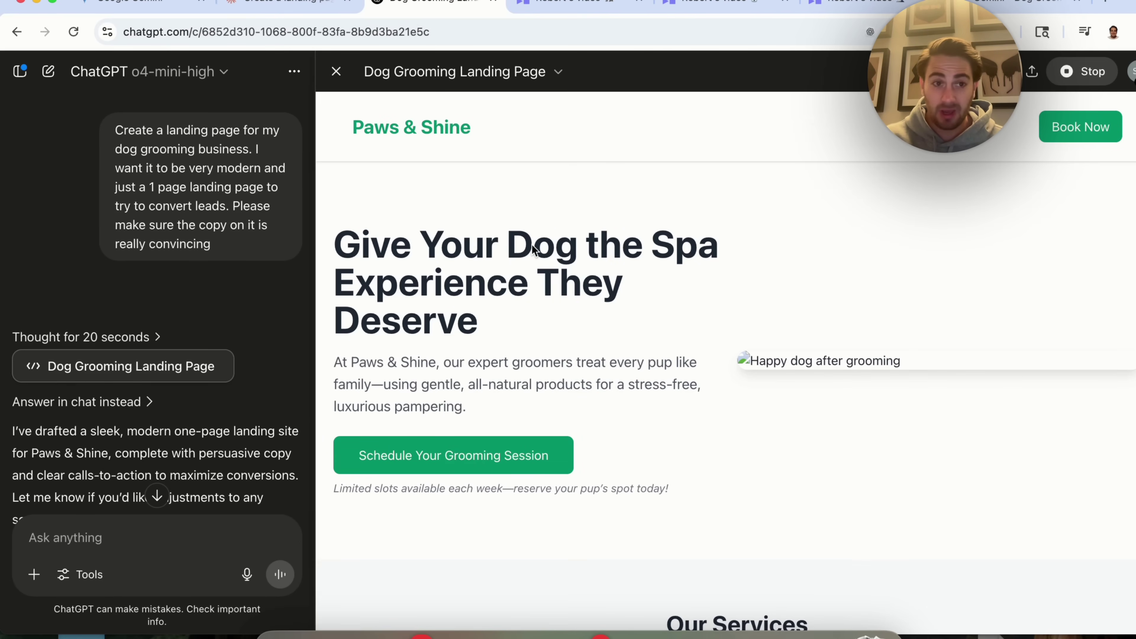
pyautogui.click(143, 3)
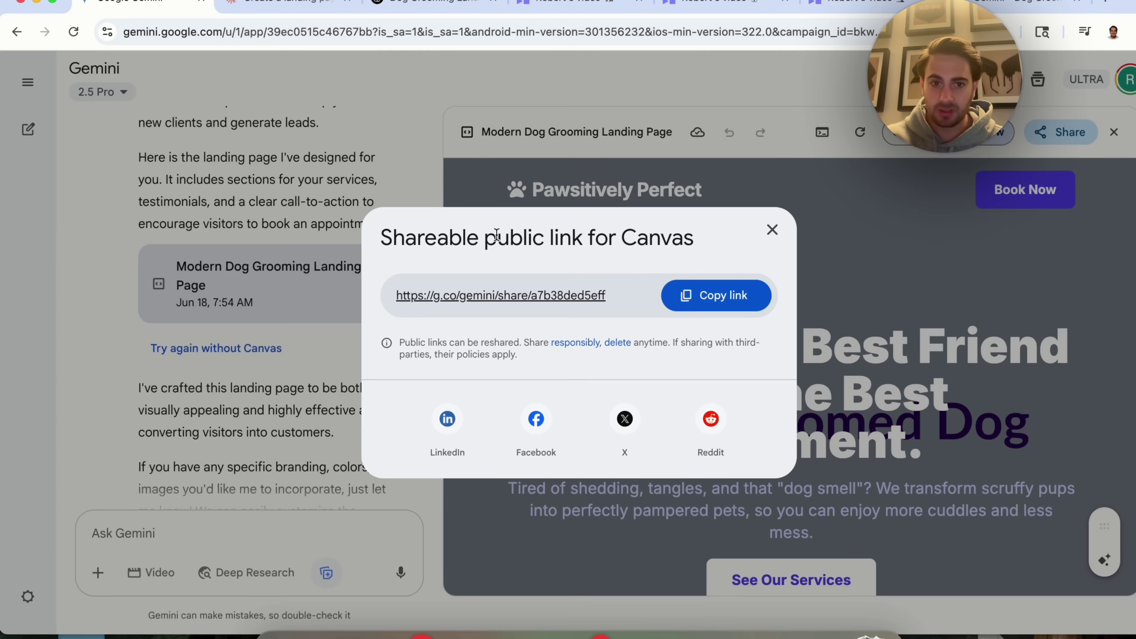
pyautogui.click(773, 231)
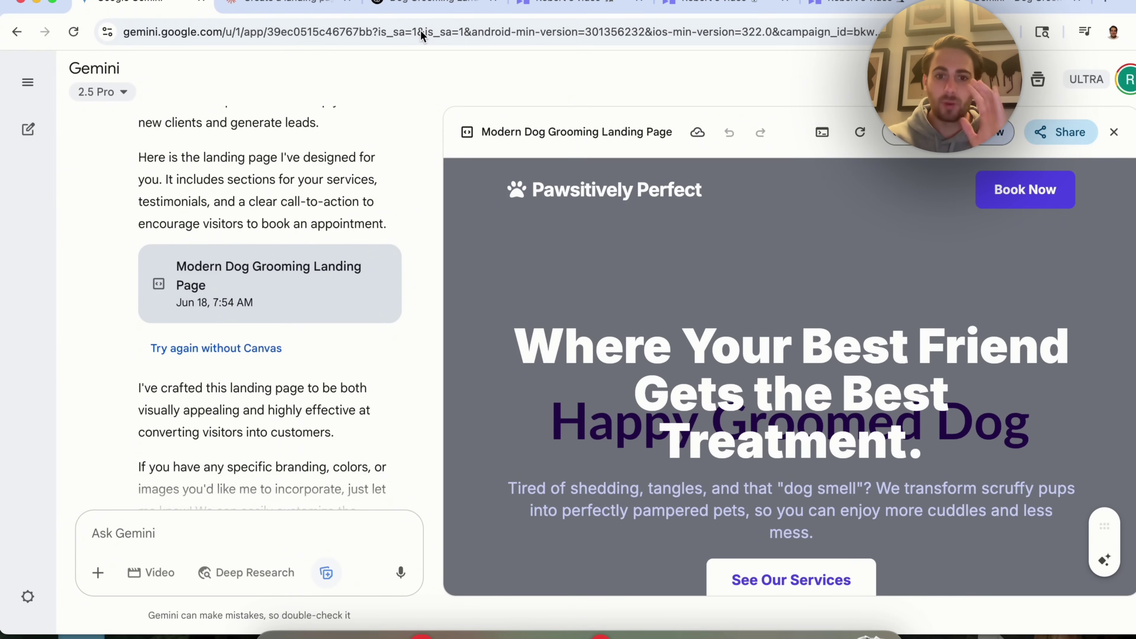
pyautogui.click(250, 2)
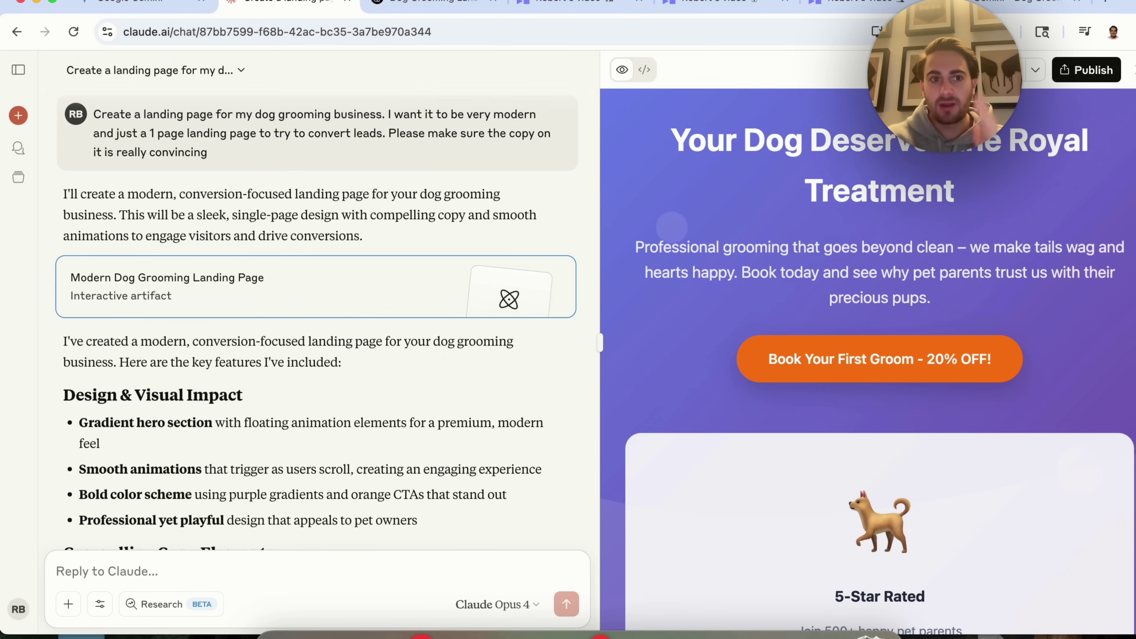
pyautogui.click(184, 12)
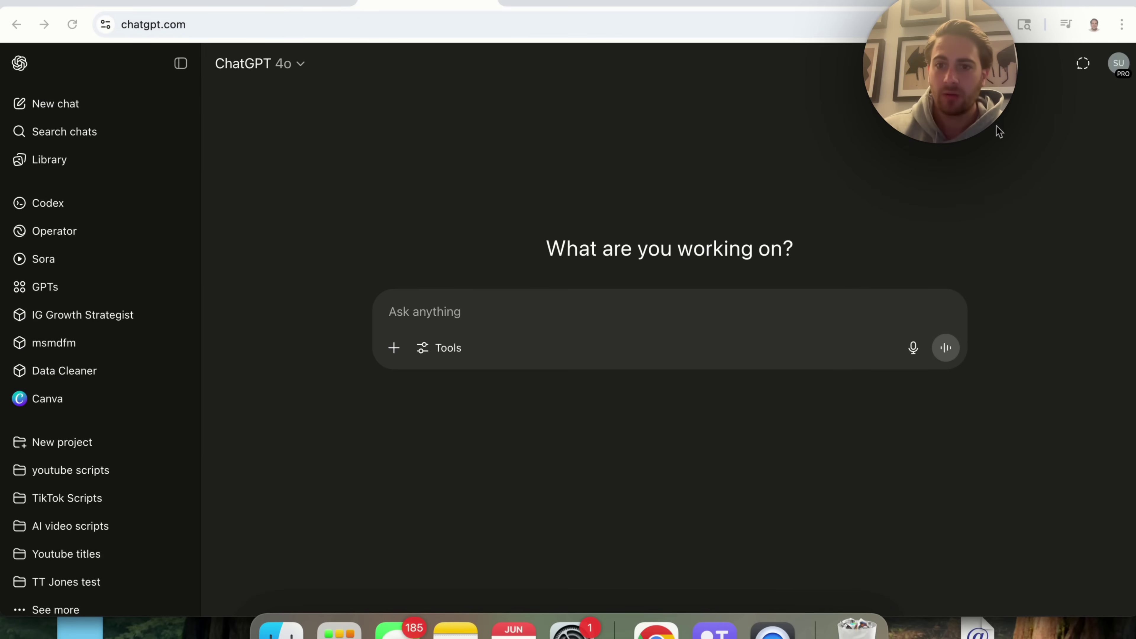
# Step: Examine the enabled and available connectors in ChatGPT's settings, then close the settings
pyautogui.click(1119, 63)
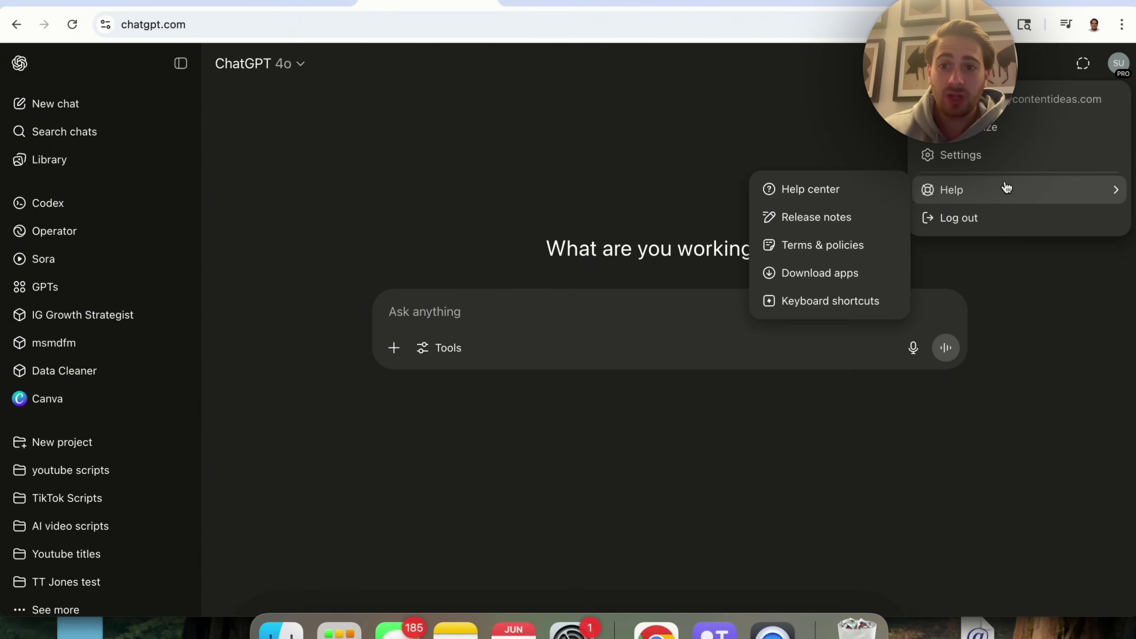
pyautogui.click(992, 165)
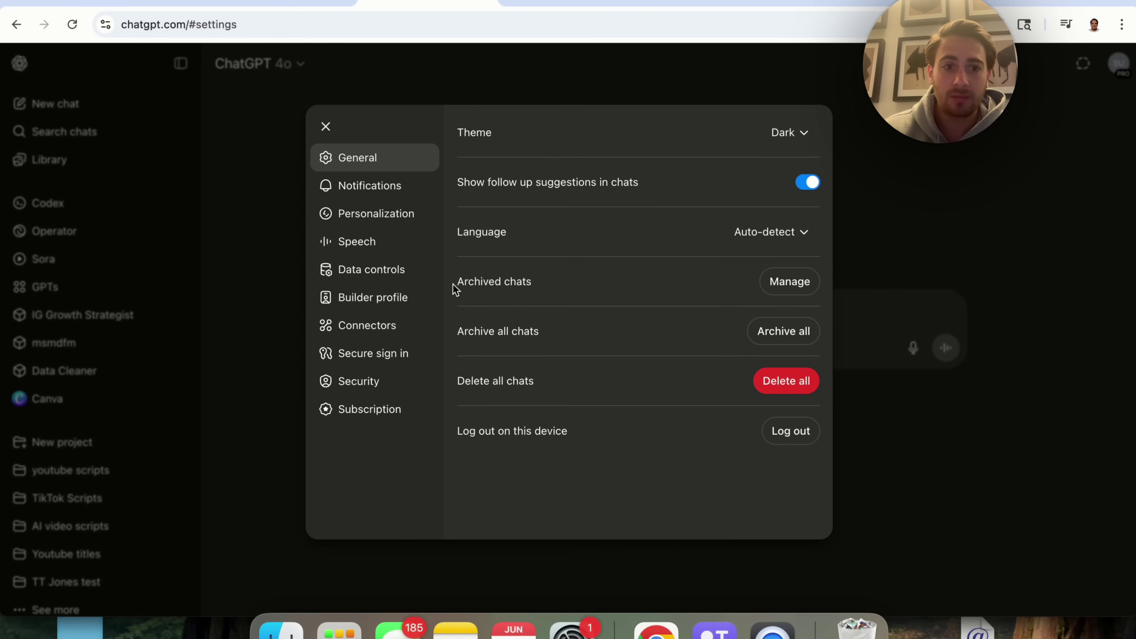
pyautogui.click(372, 331)
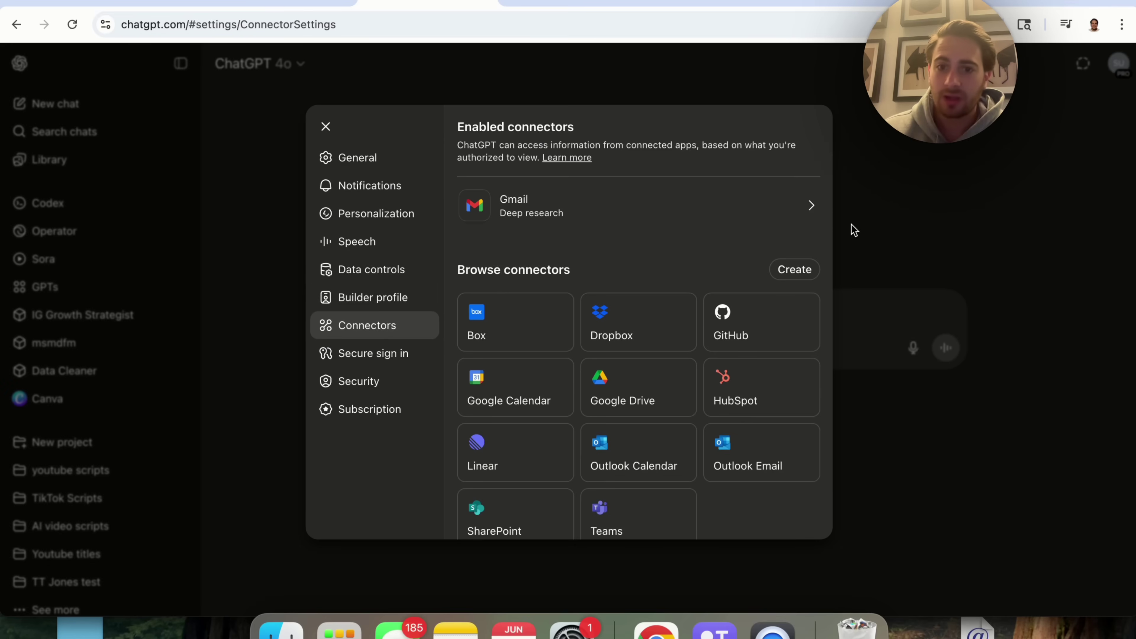
pyautogui.scroll(-1, 668, 411)
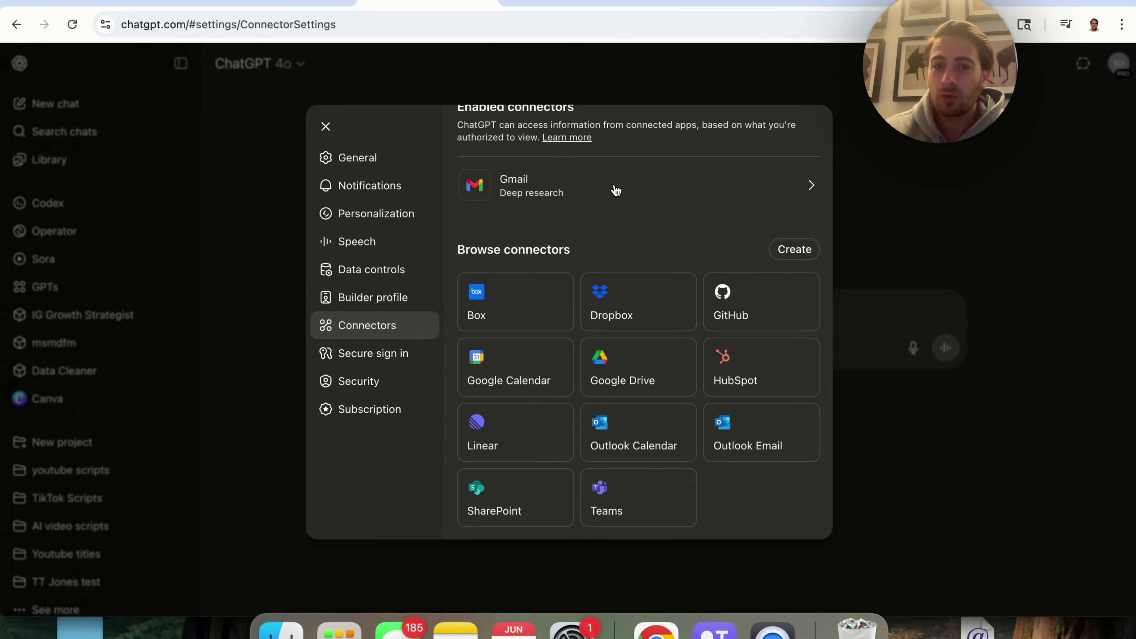
pyautogui.click(839, 111)
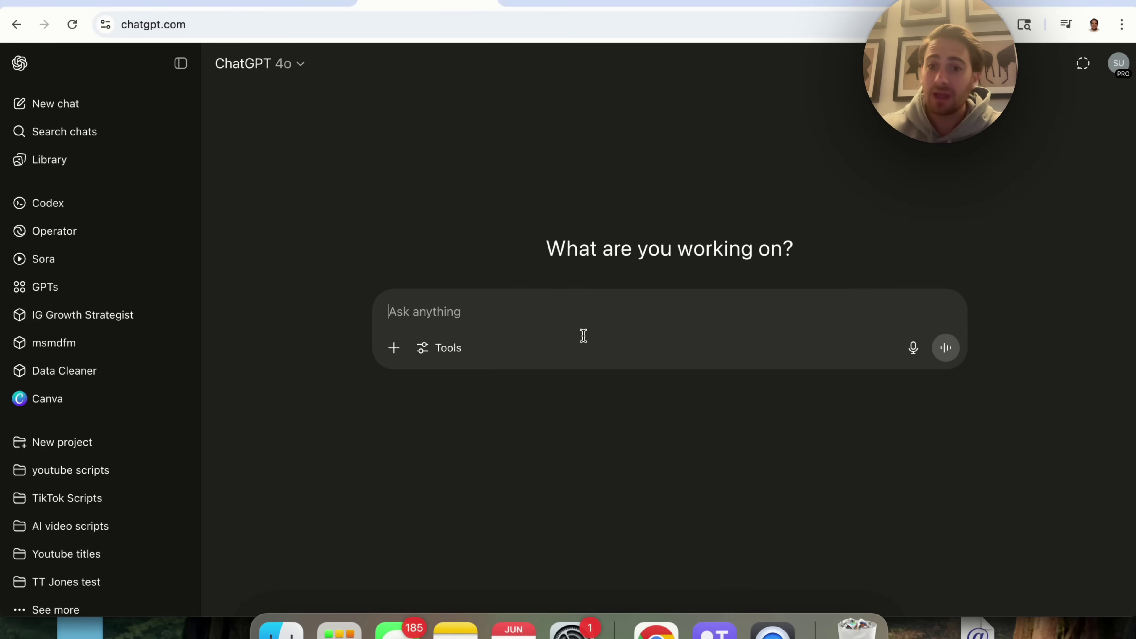
# Step: Submit the prompt "summarize my last 5 emails" in the new ChatGPT 4o chat
pyautogui.write('summarize my')
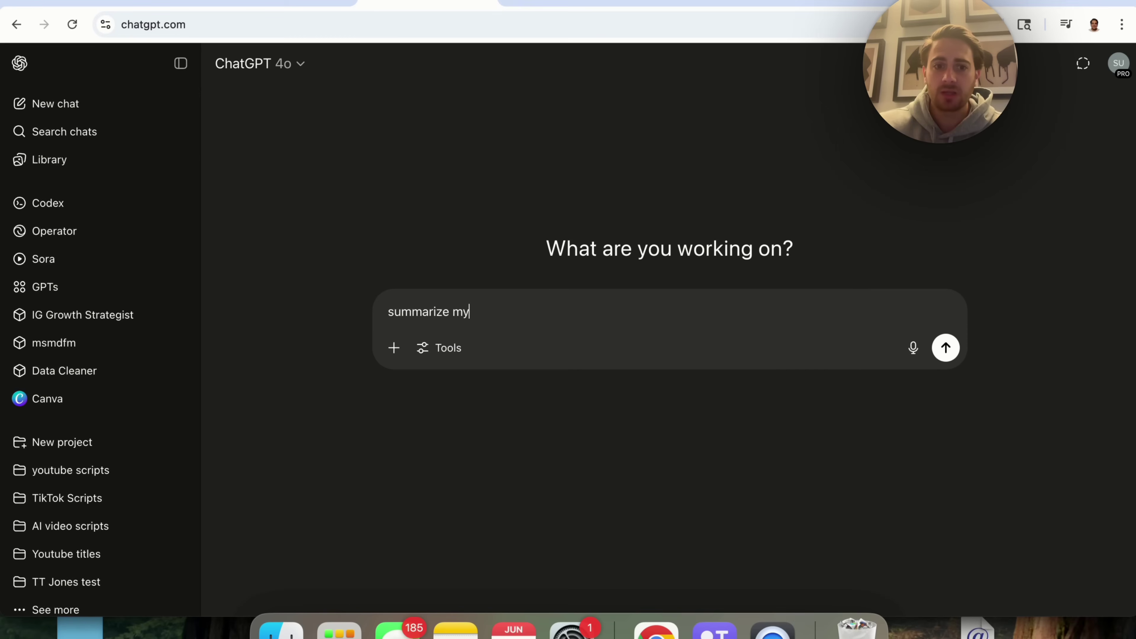
pyautogui.write(' last 5 emails')
pyautogui.press('Return')
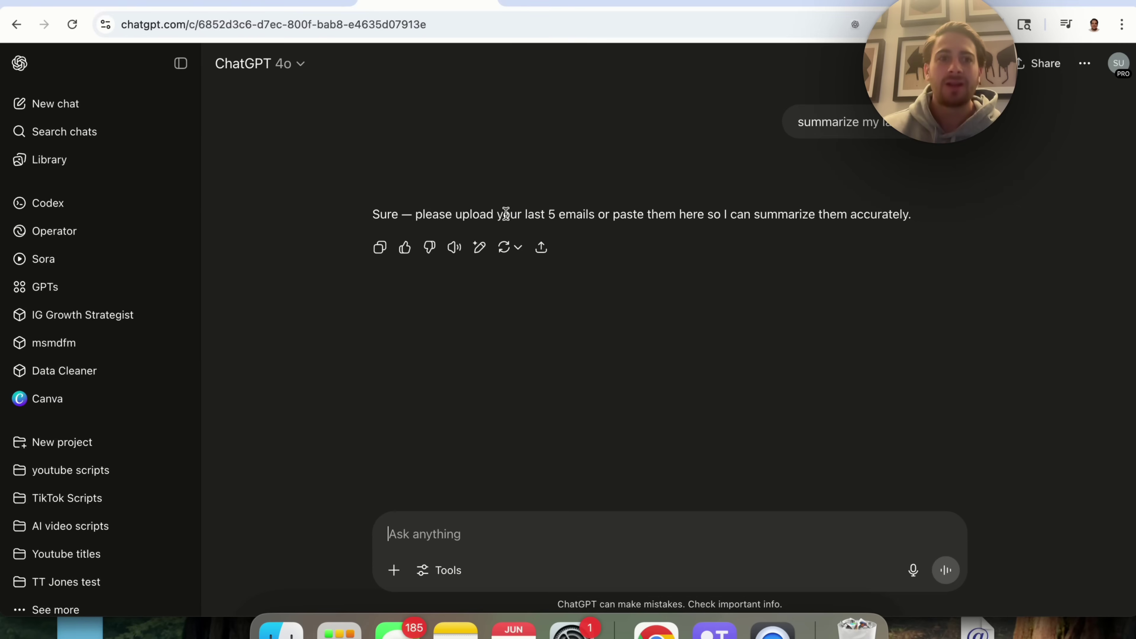
pyautogui.doubleClick(809, 122)
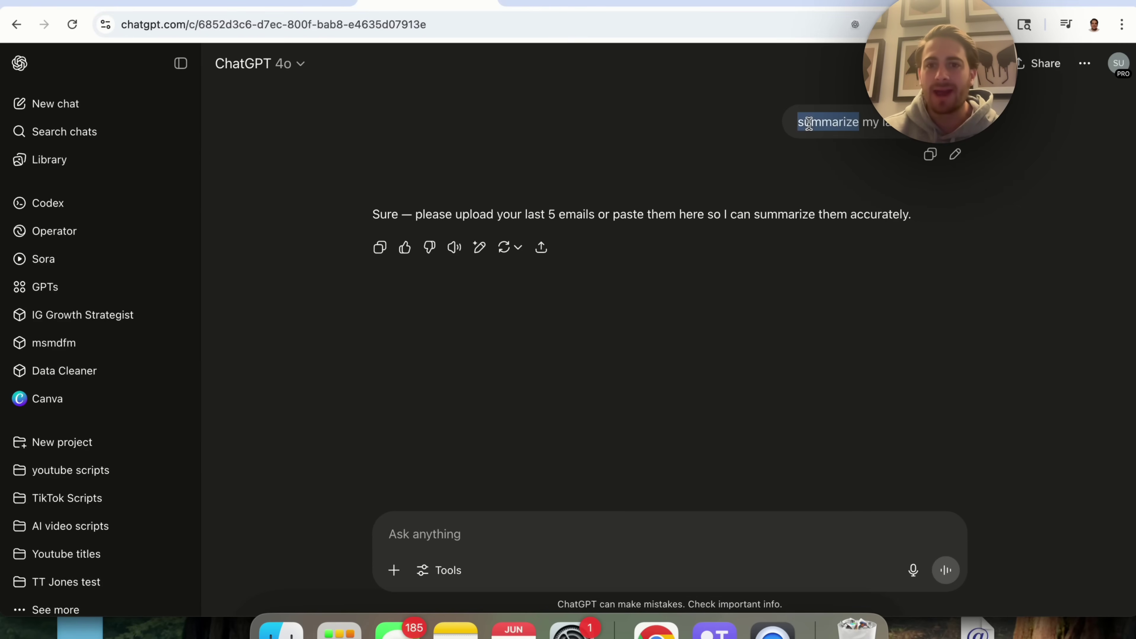
# Step: Switch to Gemini and submit the same prompt, "summarize my last 5 emails", using the 2.5 Pro model
pyautogui.click(179, 5)
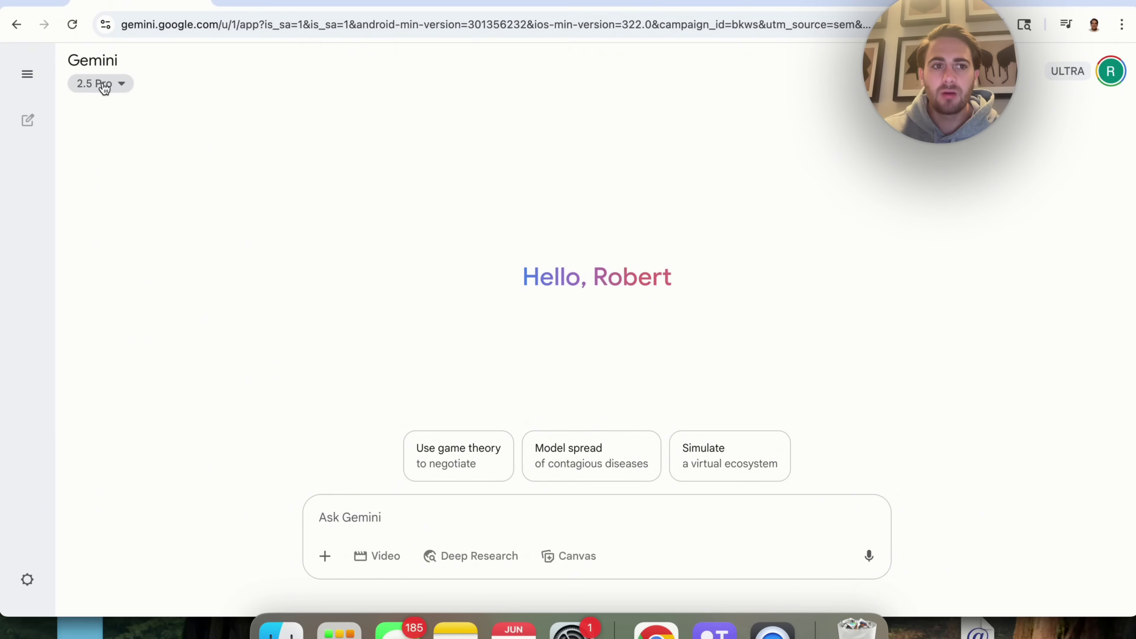
pyautogui.click(360, 525)
pyautogui.write('summarize my last 5 emails')
pyautogui.press('Return')
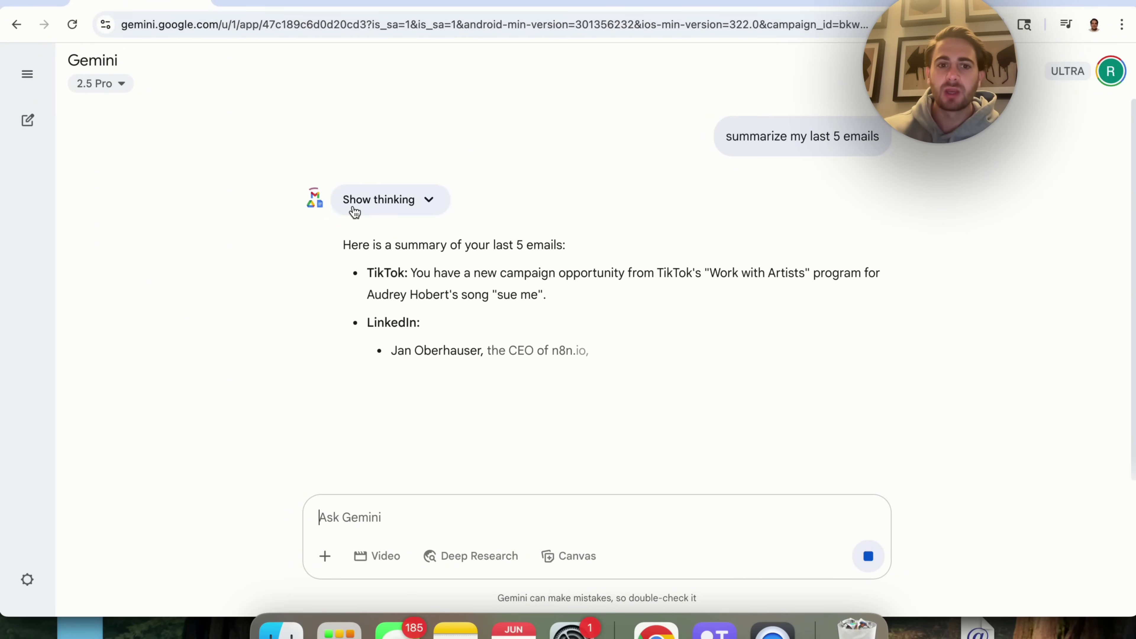
# Step: Switch to Claude and open its account settings
pyautogui.hotkey('ctrl', 'Tab')
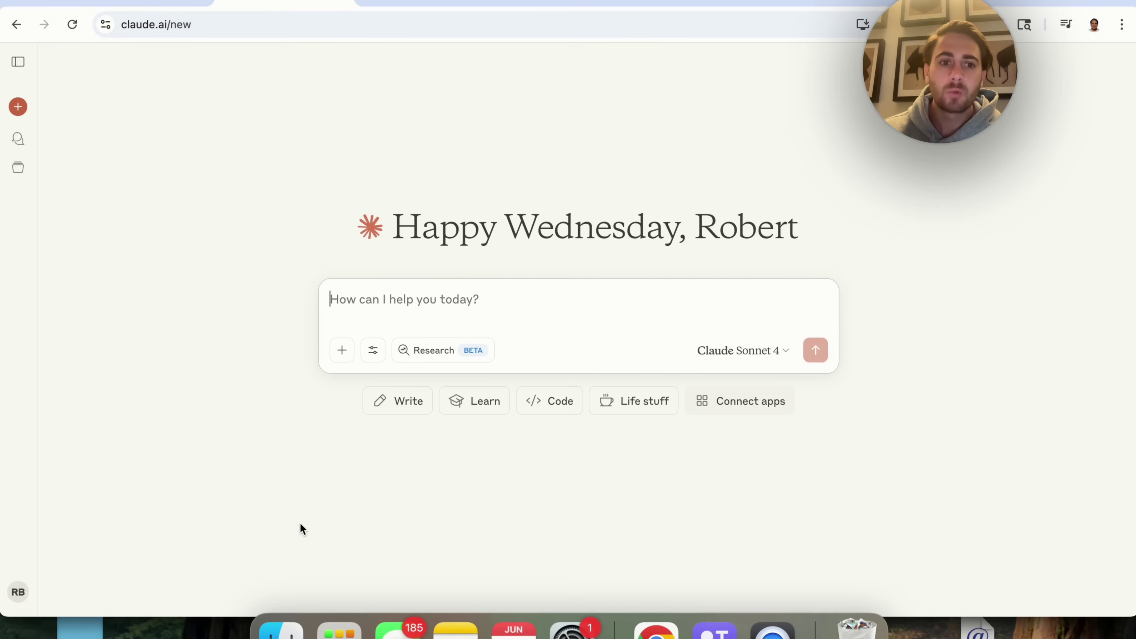
pyautogui.click(19, 596)
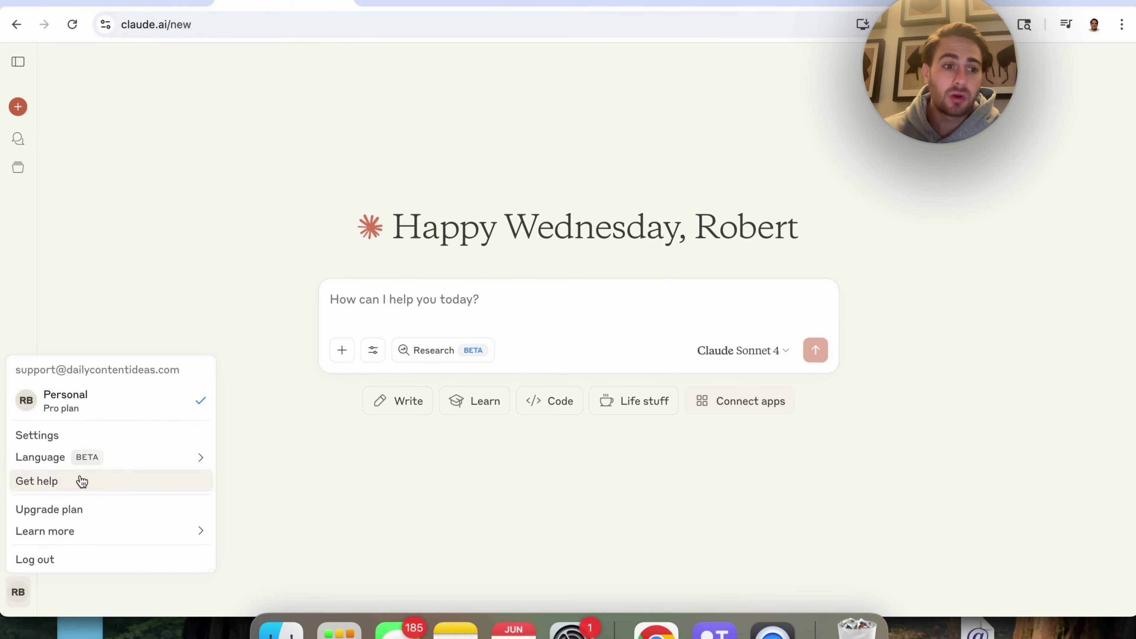
pyautogui.moveTo(56, 458)
pyautogui.press('Escape')
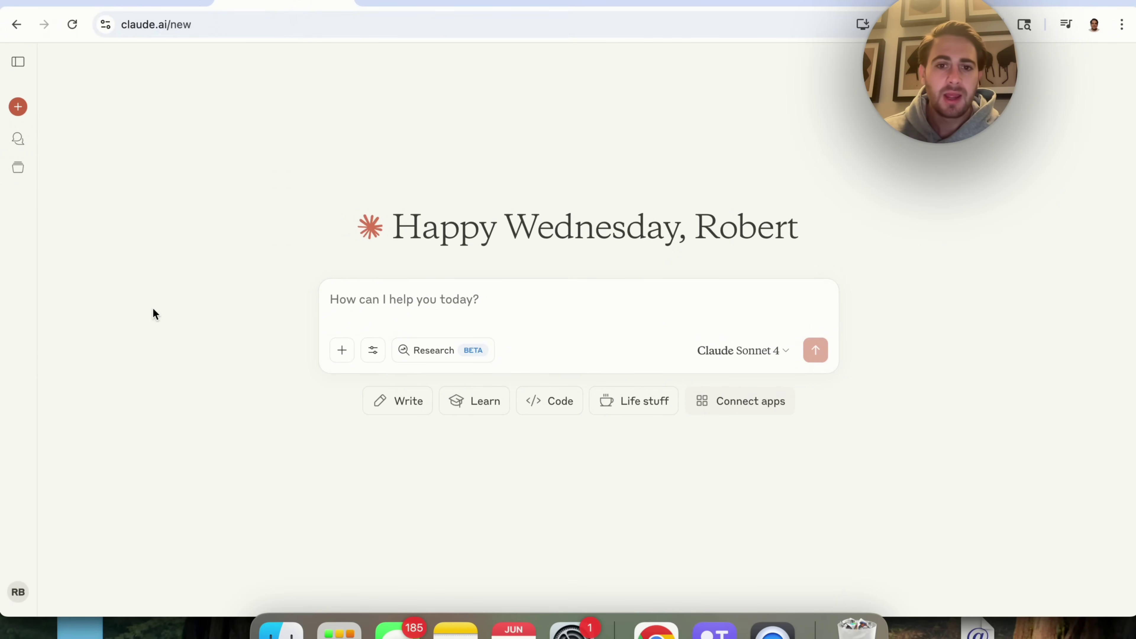
pyautogui.click(18, 592)
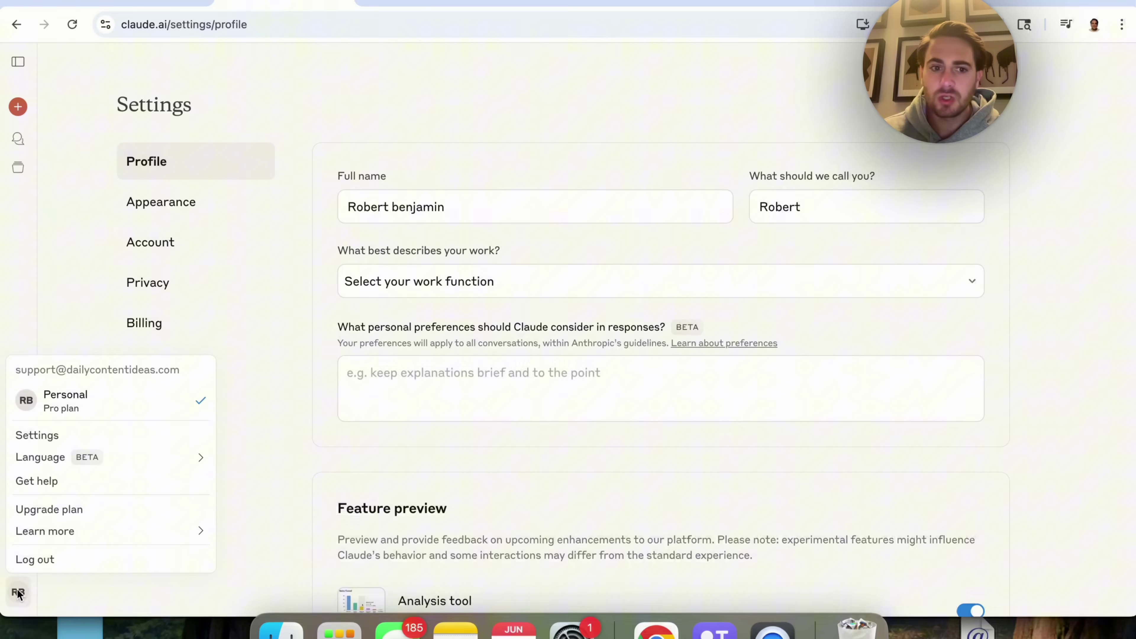
pyautogui.click(277, 281)
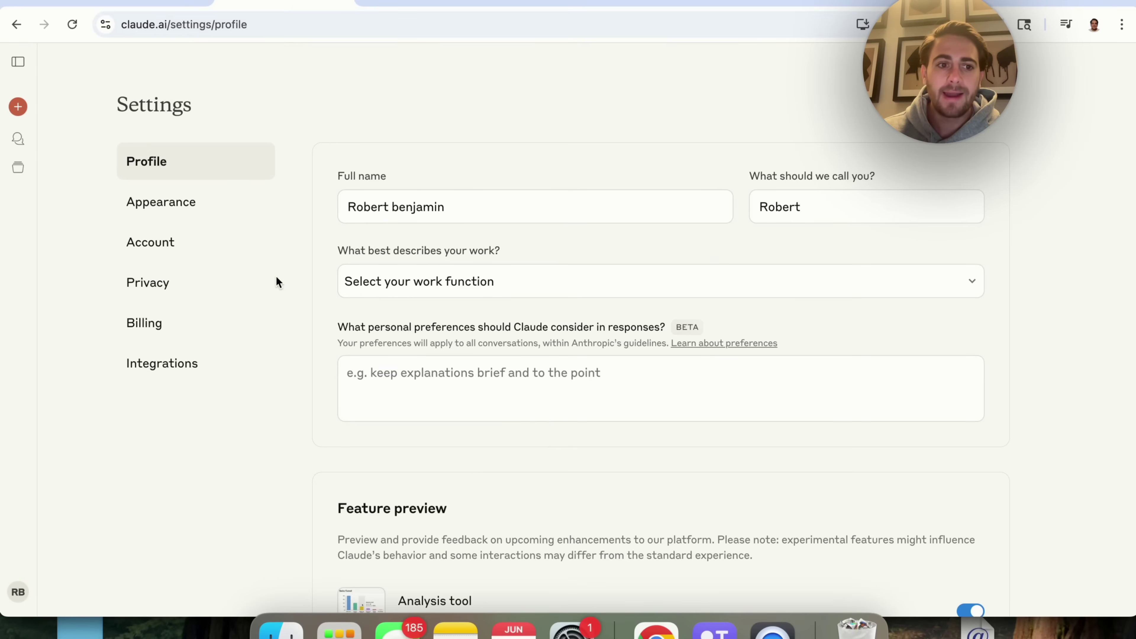
# Step: Examine the connected and available apps in Claude's integration settings
pyautogui.click(172, 370)
pyautogui.scroll(-2, 372, 397)
pyautogui.scroll(1, 373, 401)
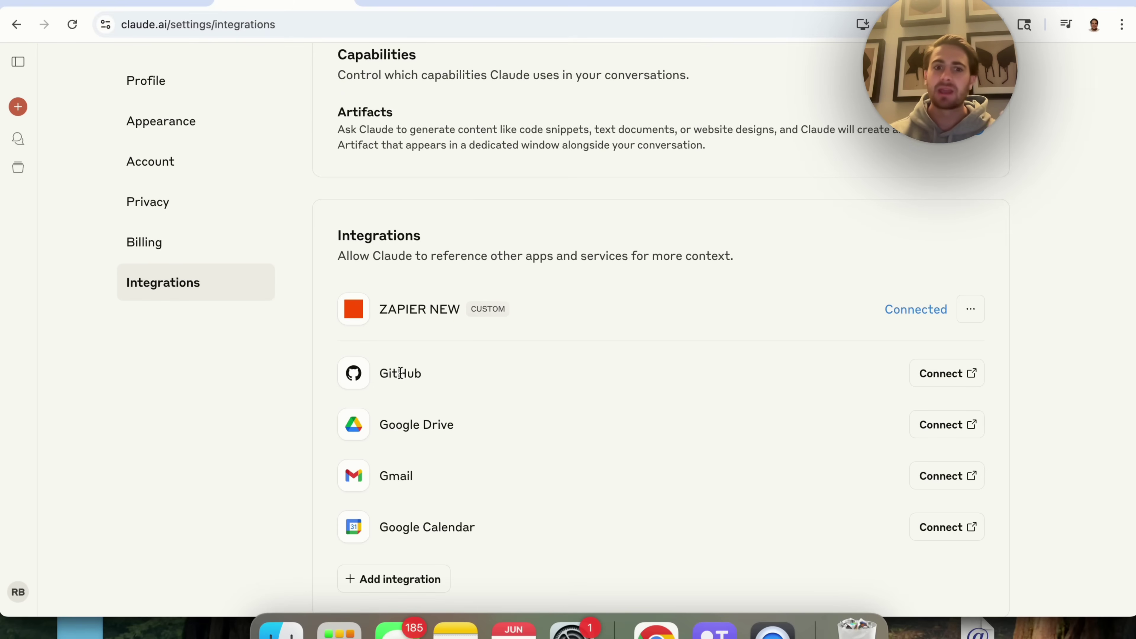
pyautogui.scroll(-1, 404, 541)
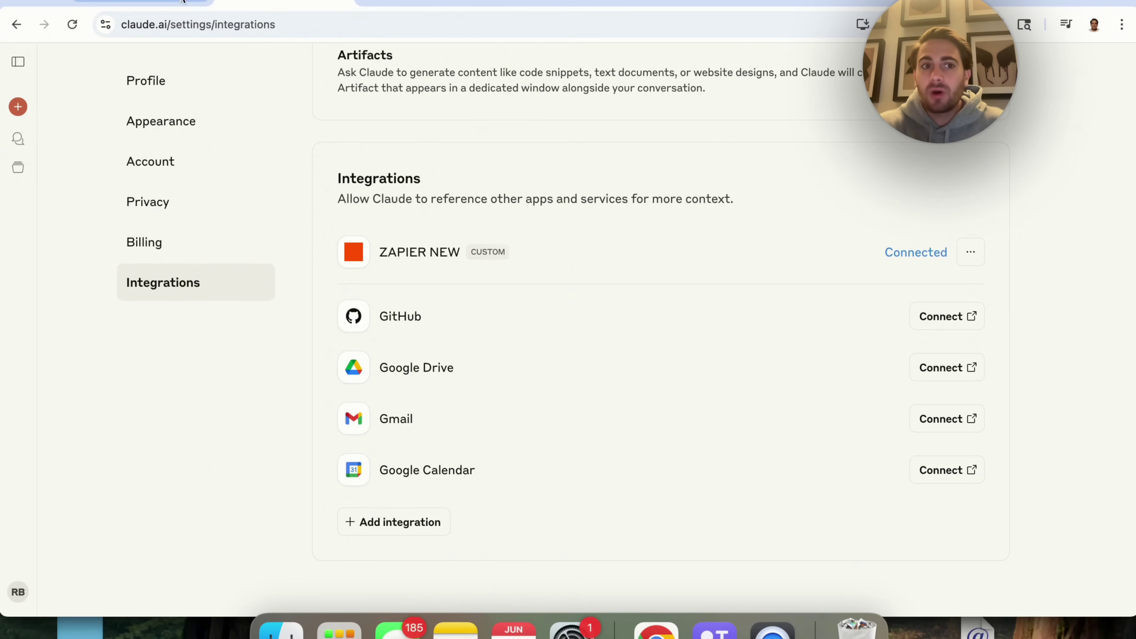
# Step: Read Gemini's summary of the last 5 emails and compare it with Claude's integrations list
pyautogui.click(139, 4)
pyautogui.scroll(-3, 252, 126)
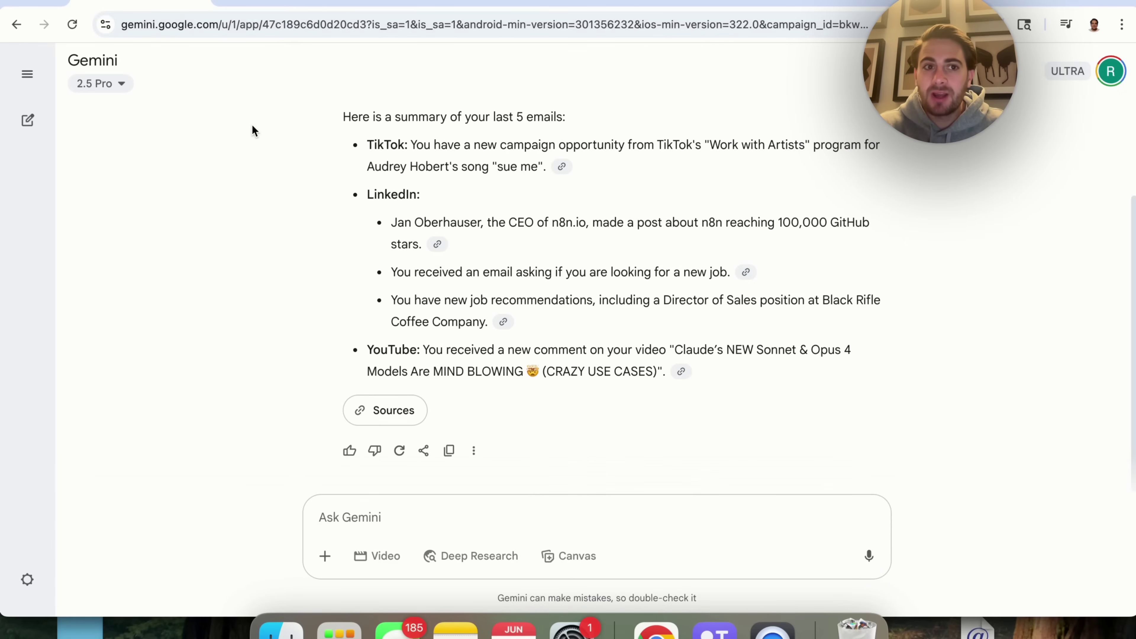
pyautogui.hotkey('ctrl', 'Tab')
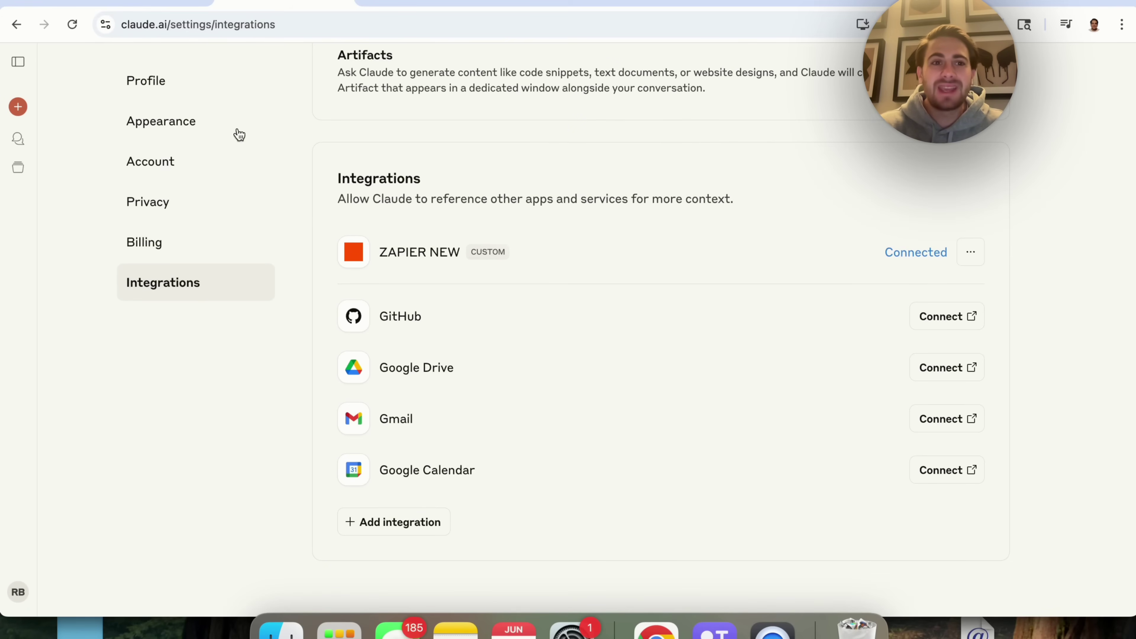
pyautogui.click(160, 4)
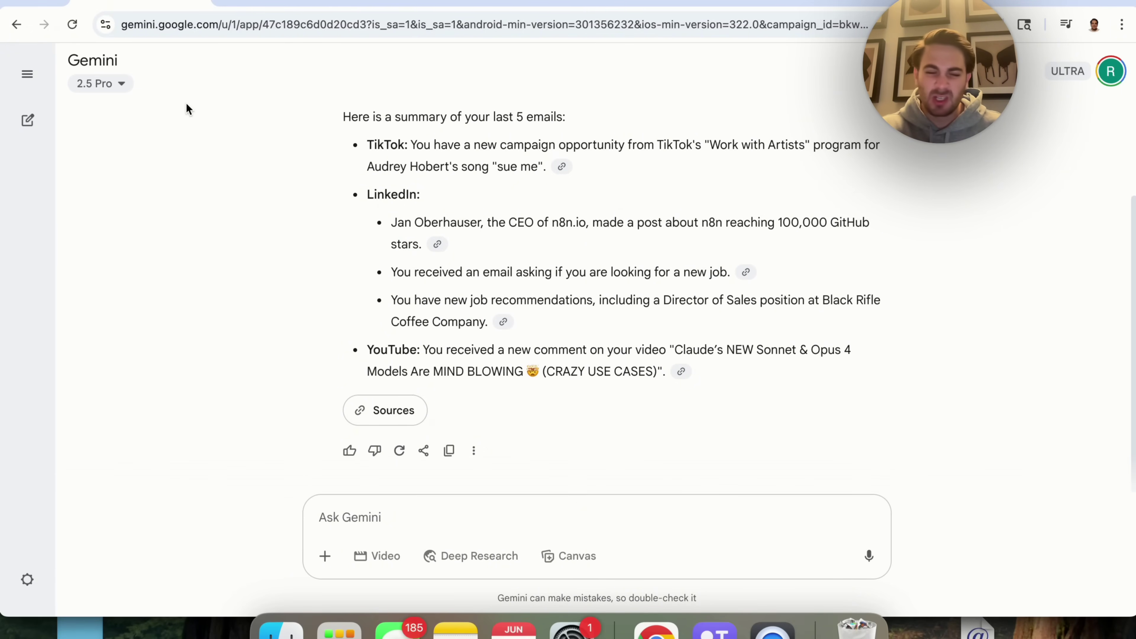
# Step: Open Google Drive in a new browser tab and run the Ask Gemini suggestion "Catch me up"
pyautogui.press('super+t')
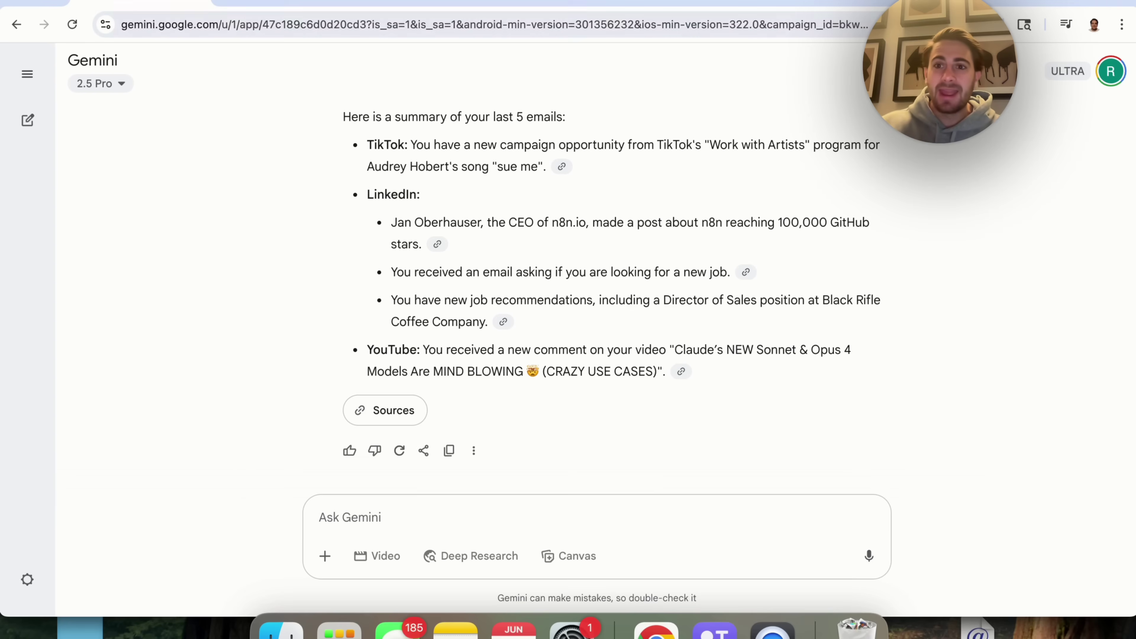
pyautogui.write('drive')
pyautogui.press('Return')
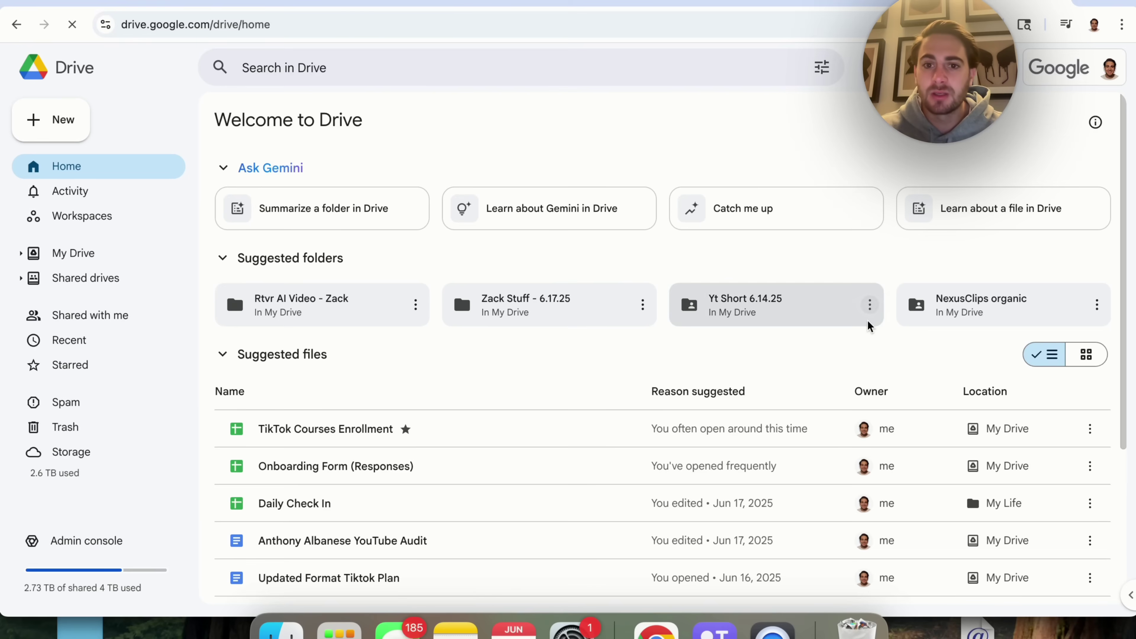
pyautogui.click(755, 207)
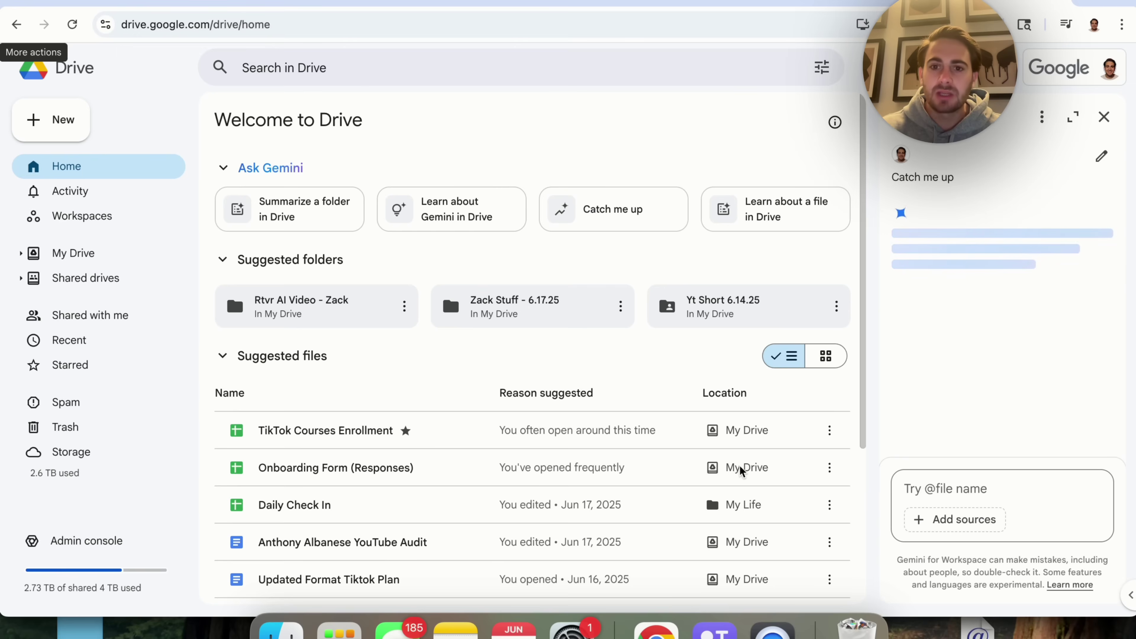
# Step: Review Gemini's catch-up response in Drive, including its further response options and follow-up suggestions
pyautogui.scroll(-5, 994, 383)
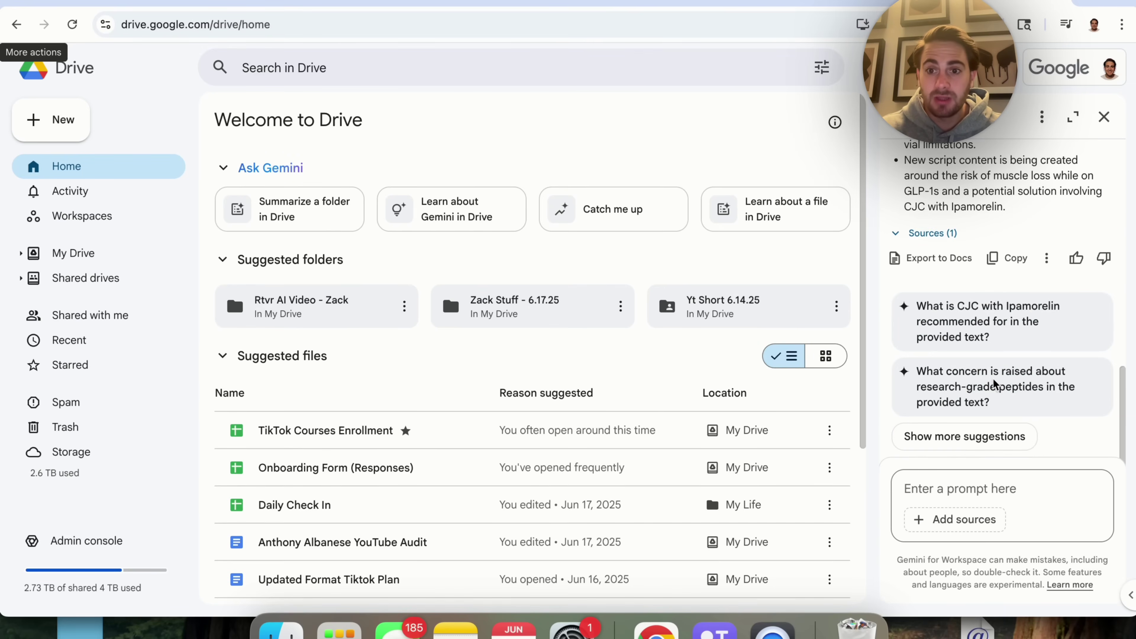
pyautogui.scroll(5, 998, 257)
pyautogui.scroll(-5, 999, 257)
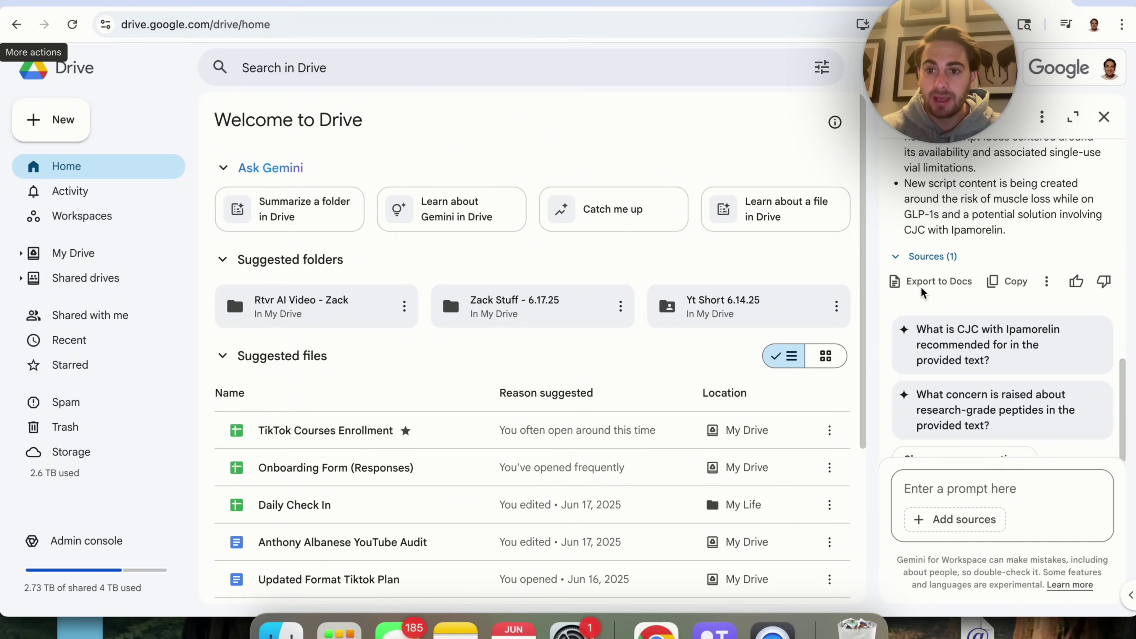
pyautogui.click(1047, 283)
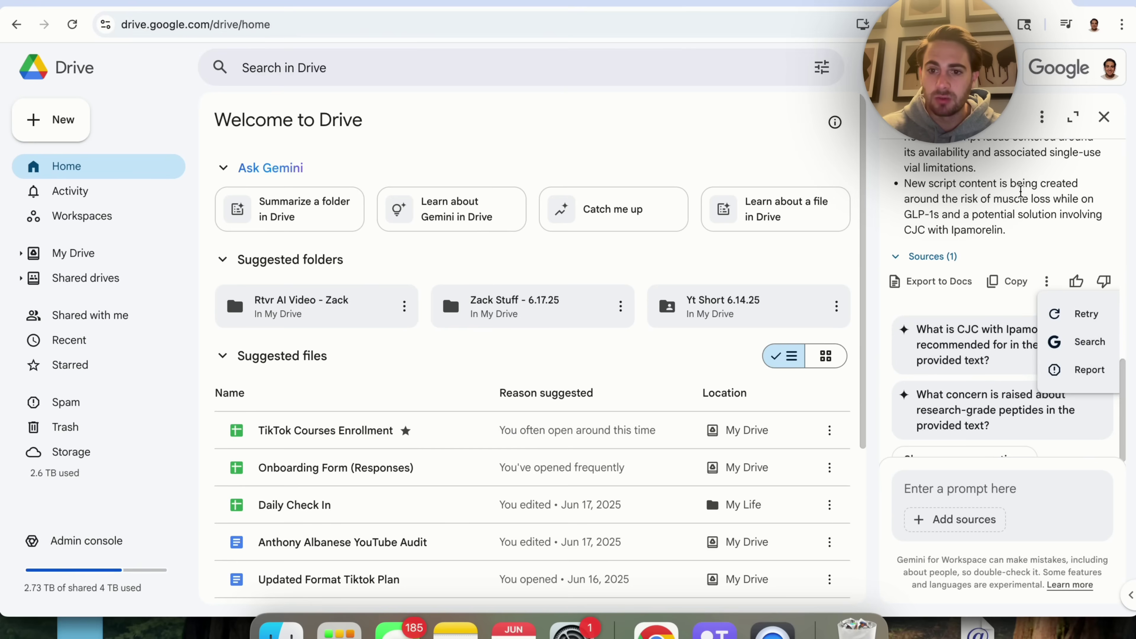
pyautogui.click(995, 297)
pyautogui.scroll(-1, 996, 296)
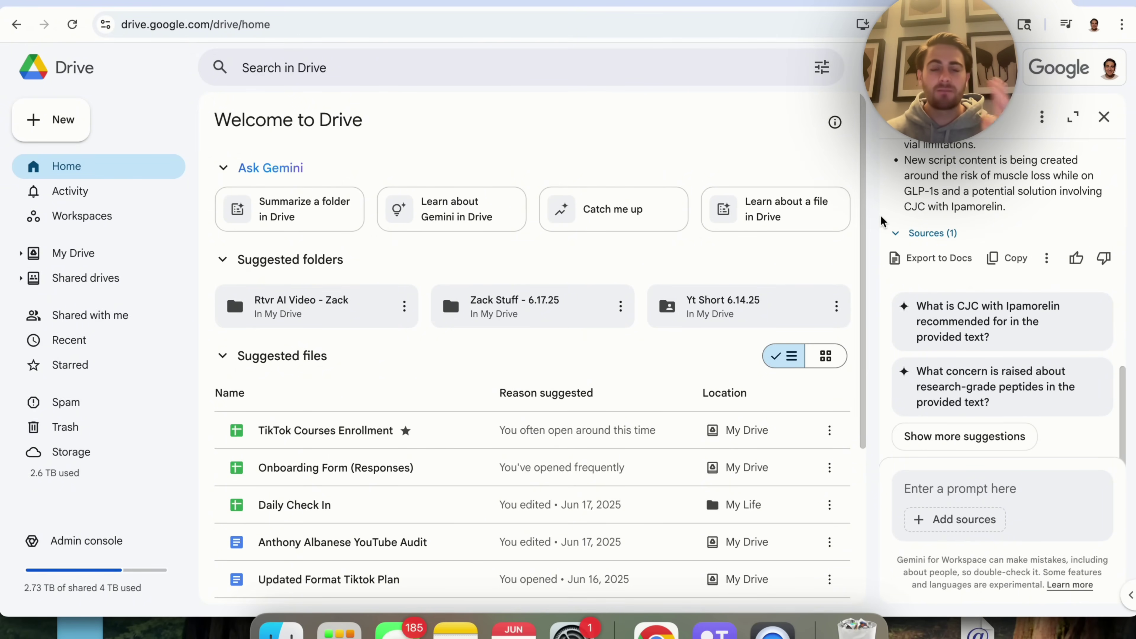
pyautogui.click(340, 5)
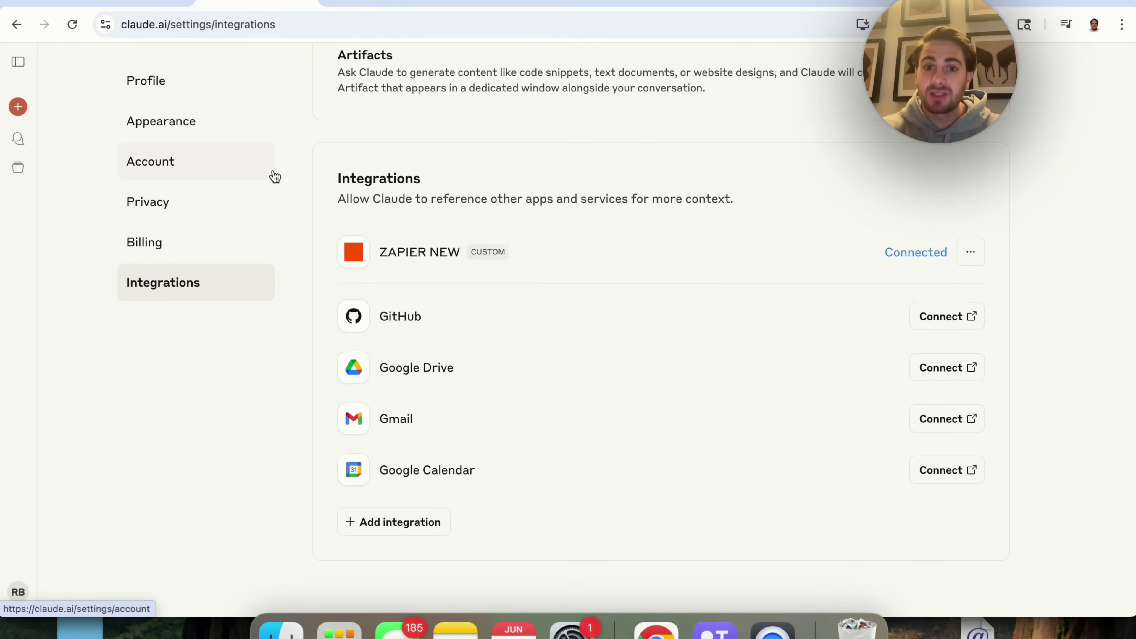
pyautogui.click(353, 2)
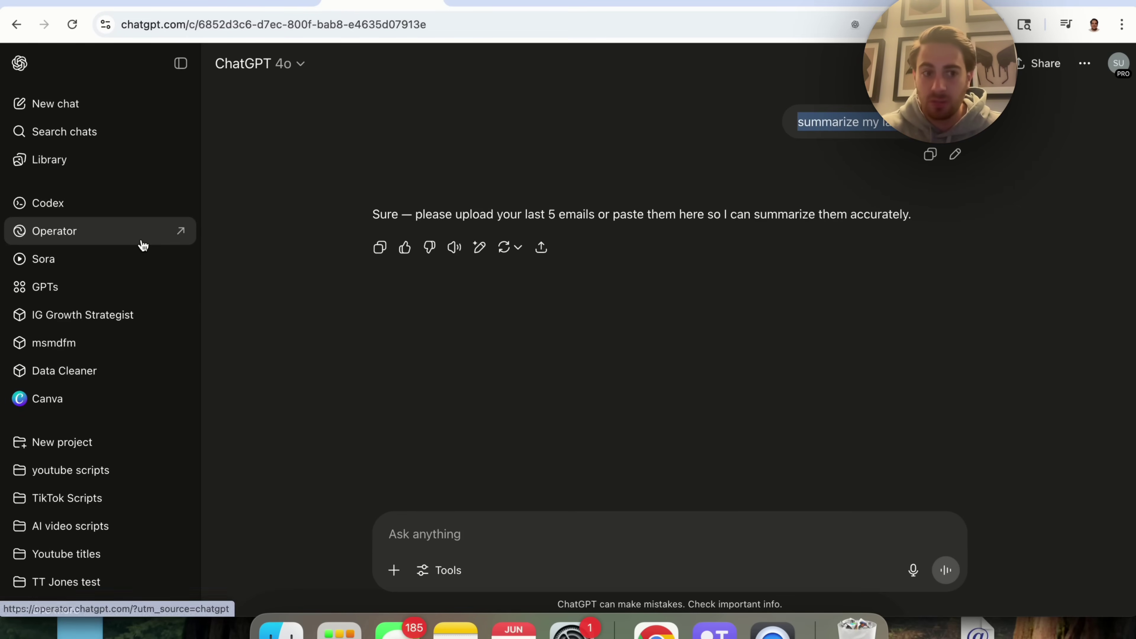
pyautogui.click(110, 5)
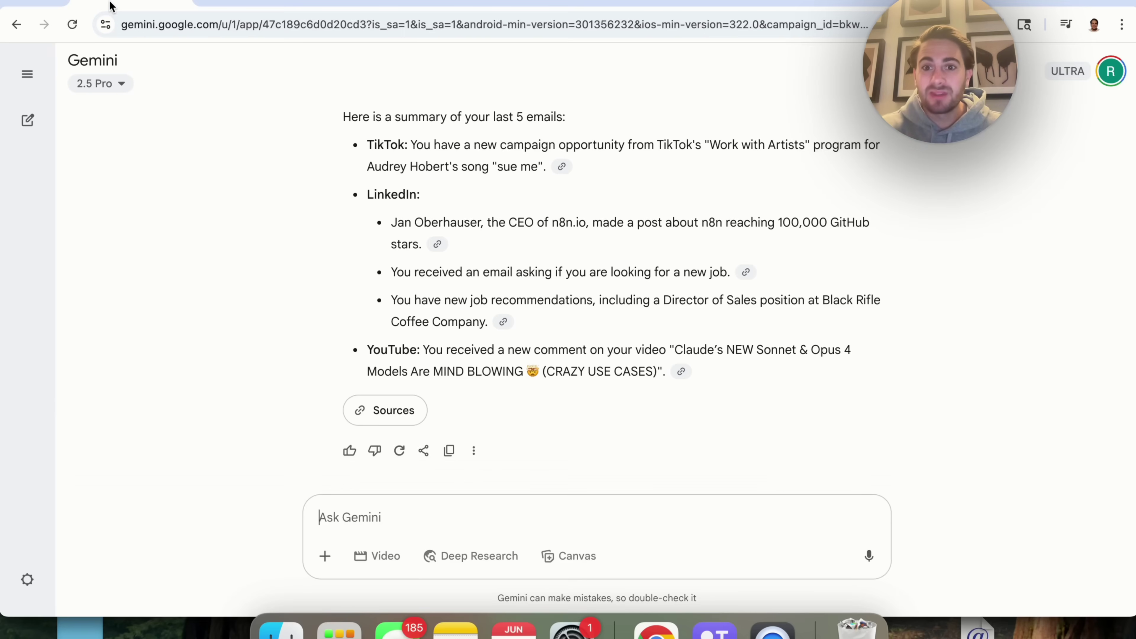